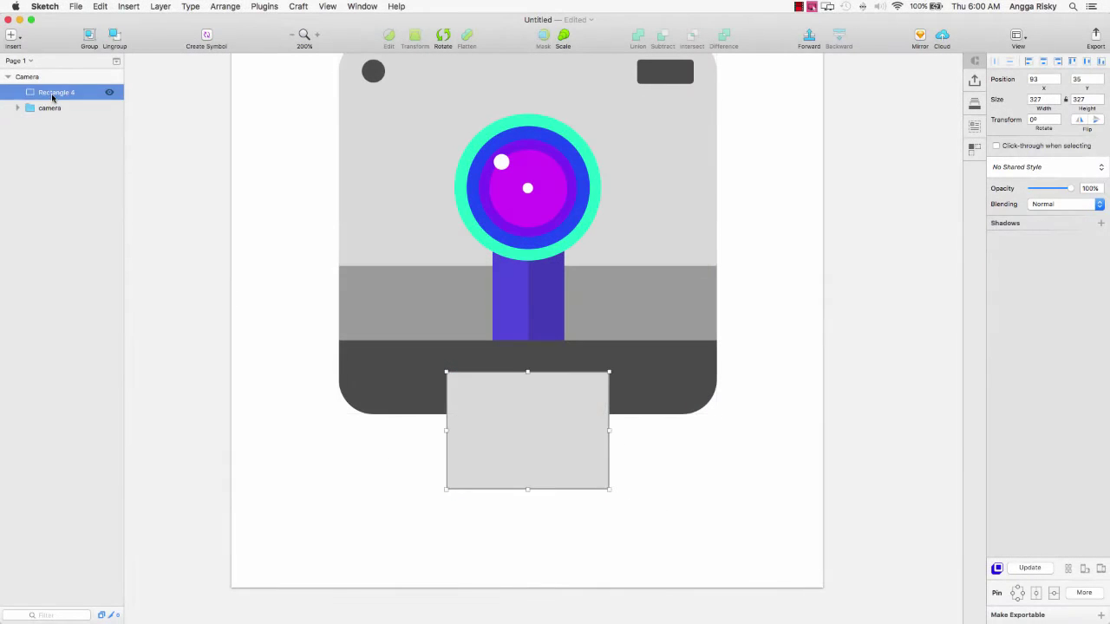
Step: Rename the paper rectangle's group as output, and duplicate the rectangle inside it with a yellow fill
text(output)
key(Return)
right_click(526, 308)
click(565, 382)
click(1011, 263)
click(1026, 452)
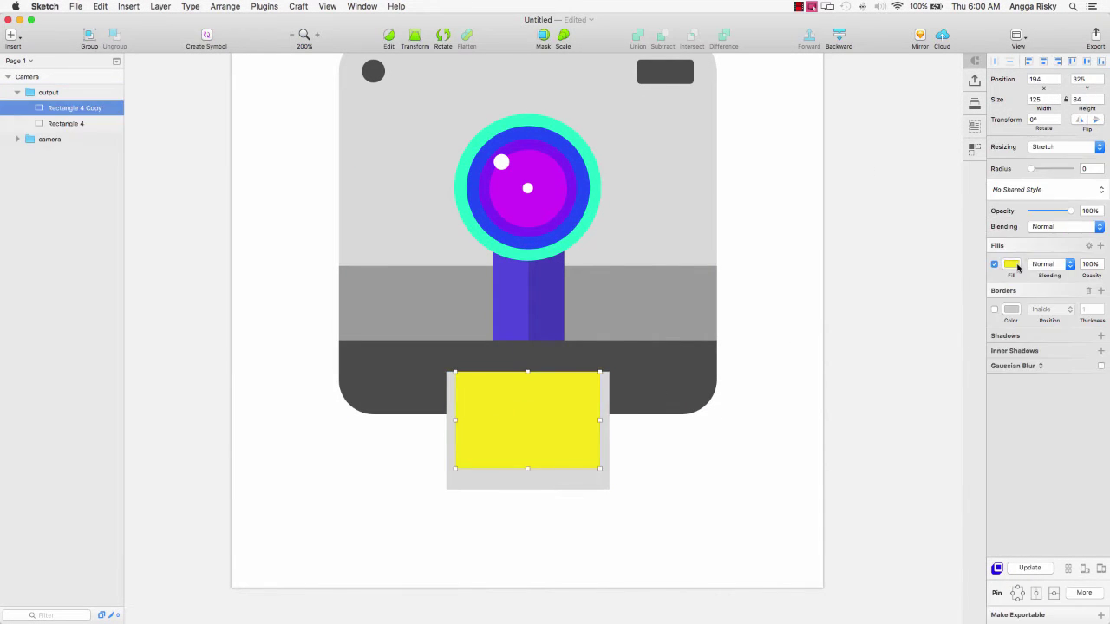
Step: Combine the output and camera groups into one group
click(832, 297)
key(super+0)
click(65, 92)
shift+click(49, 107)
key(super+g)
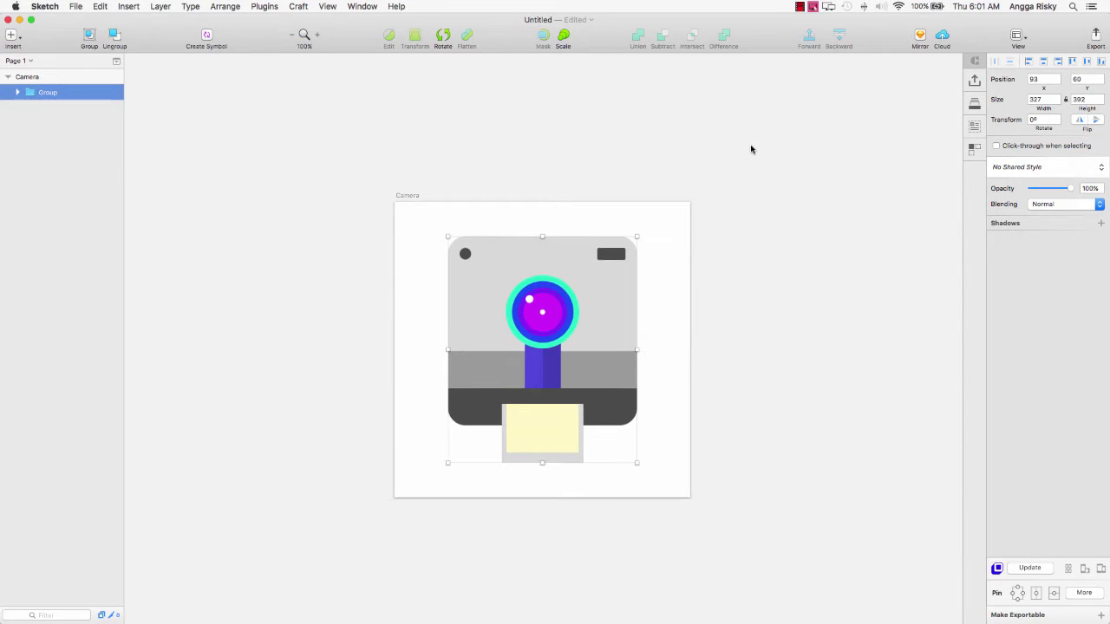
Step: Fill the camera's rounded body rectangle with light grey EFEFEF
key(super+2)
right_click(469, 132)
mouse_move(520, 139)
click(685, 178)
click(1011, 264)
click(998, 395)
click(876, 342)
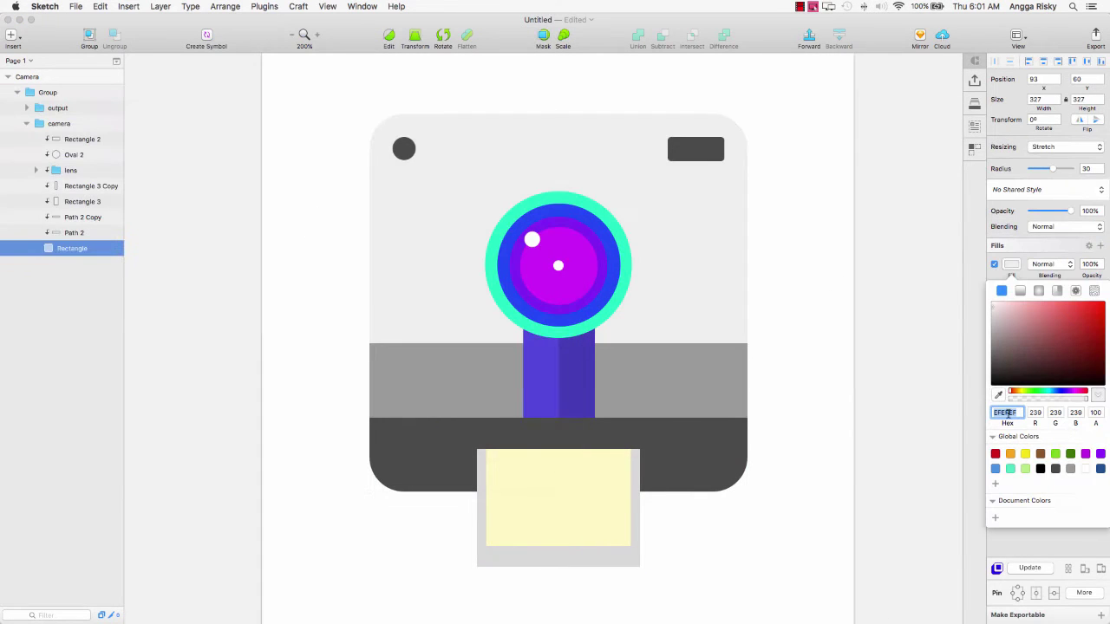
Step: Fill the camera's small upper rectangle with light grey and the small circle opposite it with coral red
click(696, 149)
click(1011, 263)
click(404, 148)
click(995, 432)
Step: Fill the outermost lens ring with dark slate 34495E
click(607, 221)
click(1011, 243)
text(34495E)
key(Return)
Step: Fill the second lens ring with a slightly lighter slate blue than the outermost ring
click(600, 251)
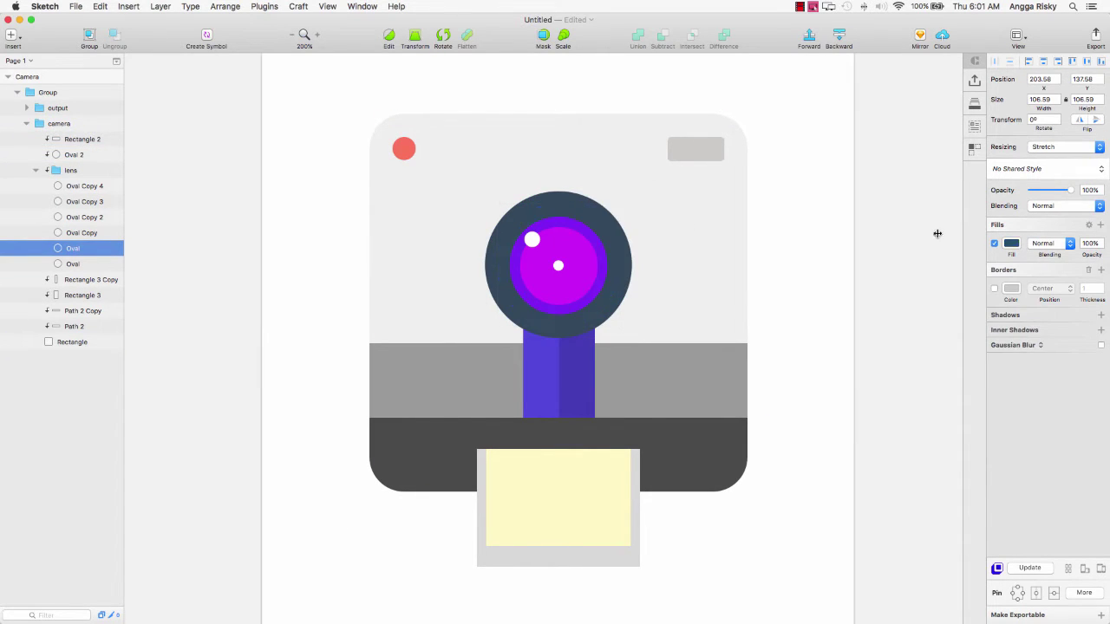
click(1011, 242)
click(1041, 329)
Step: Fill the third lens ring, currently purple, with turquoise 64C7D7
click(601, 260)
text(84C7D7)
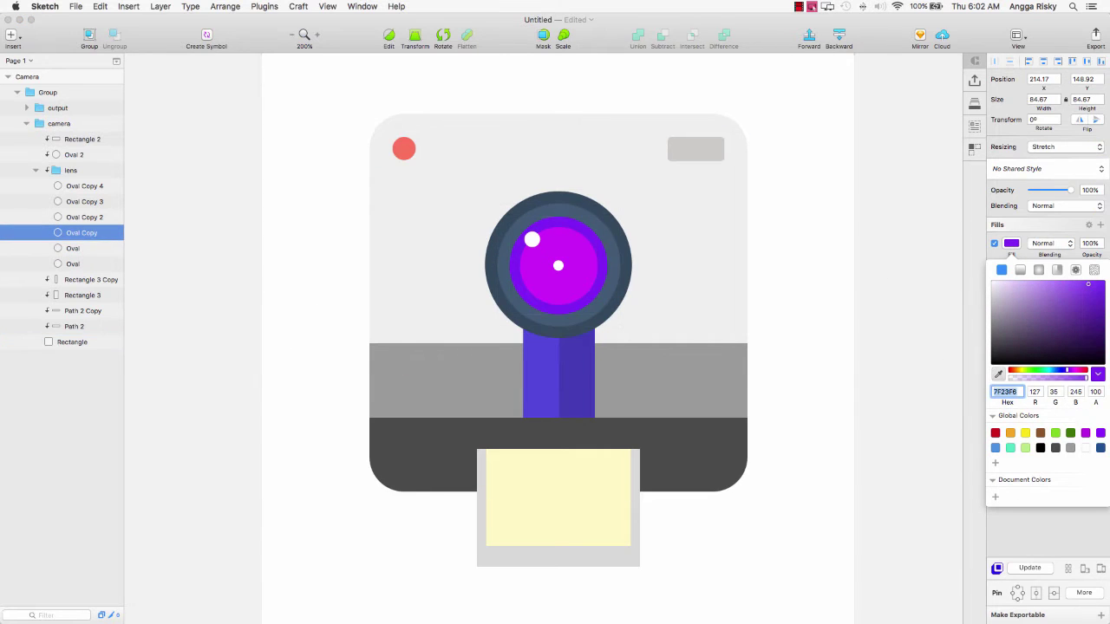
key(Return)
Step: Sample new fill colours for the inner lens circles with the eyedropper
click(998, 374)
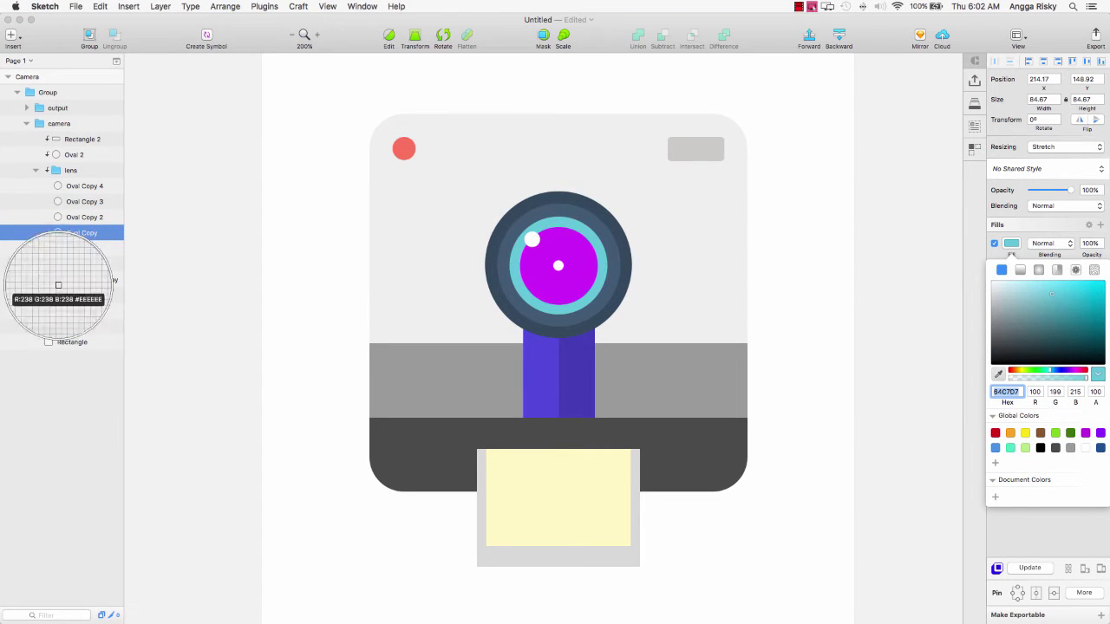
click(559, 265)
click(998, 374)
click(540, 240)
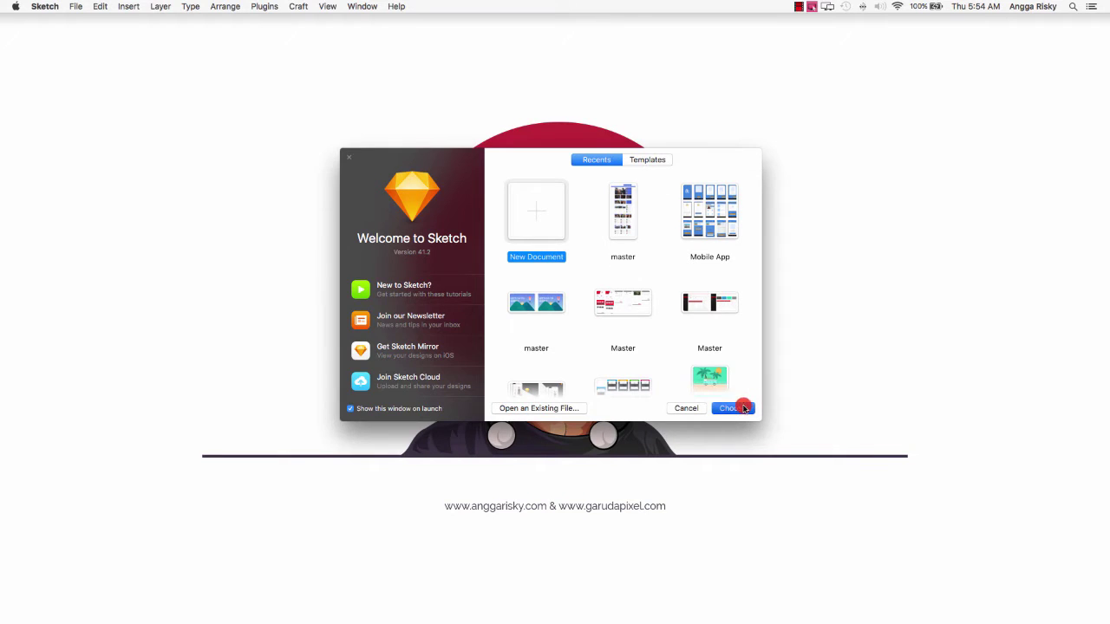
Step: Create a new document and add a 512 - Play Store artboard of 512 x 512 px
key(Return)
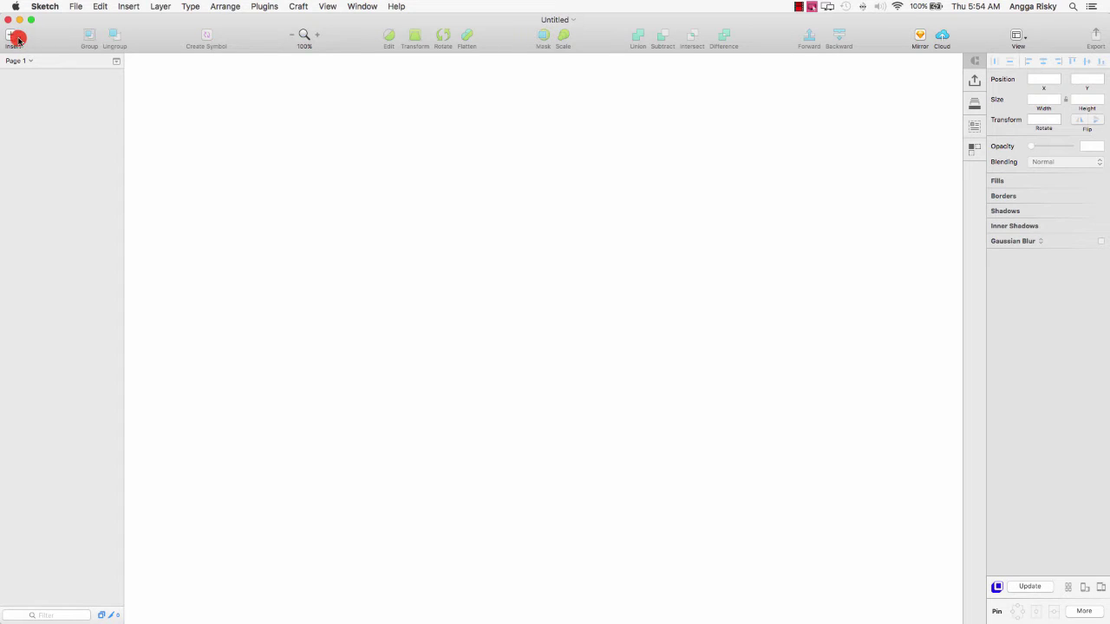
click(15, 37)
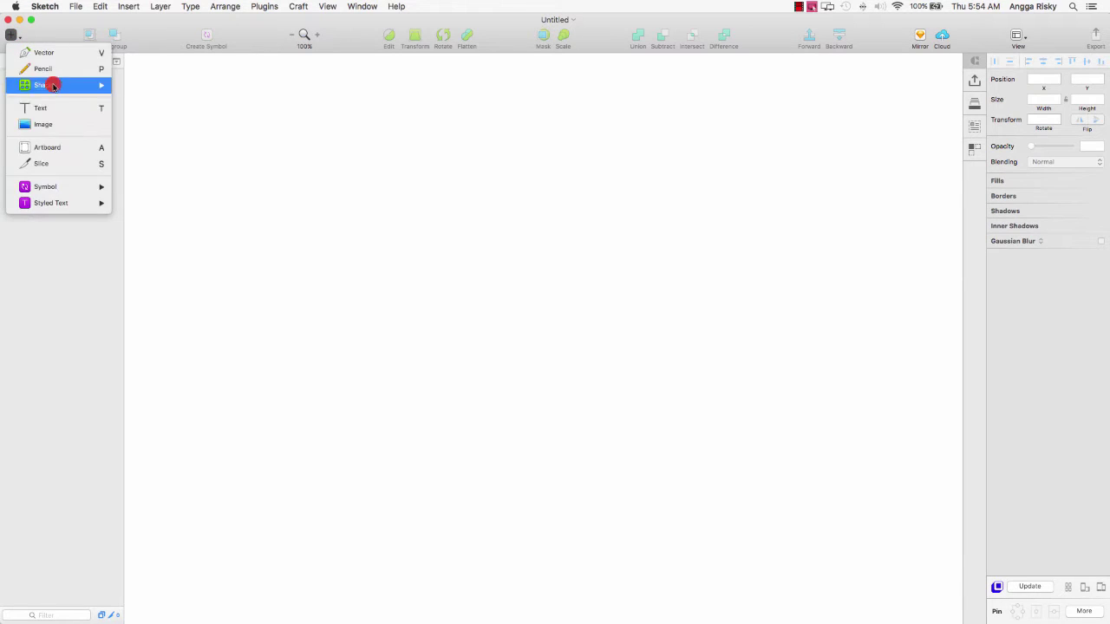
click(87, 146)
scroll(1051, 289, down, 10)
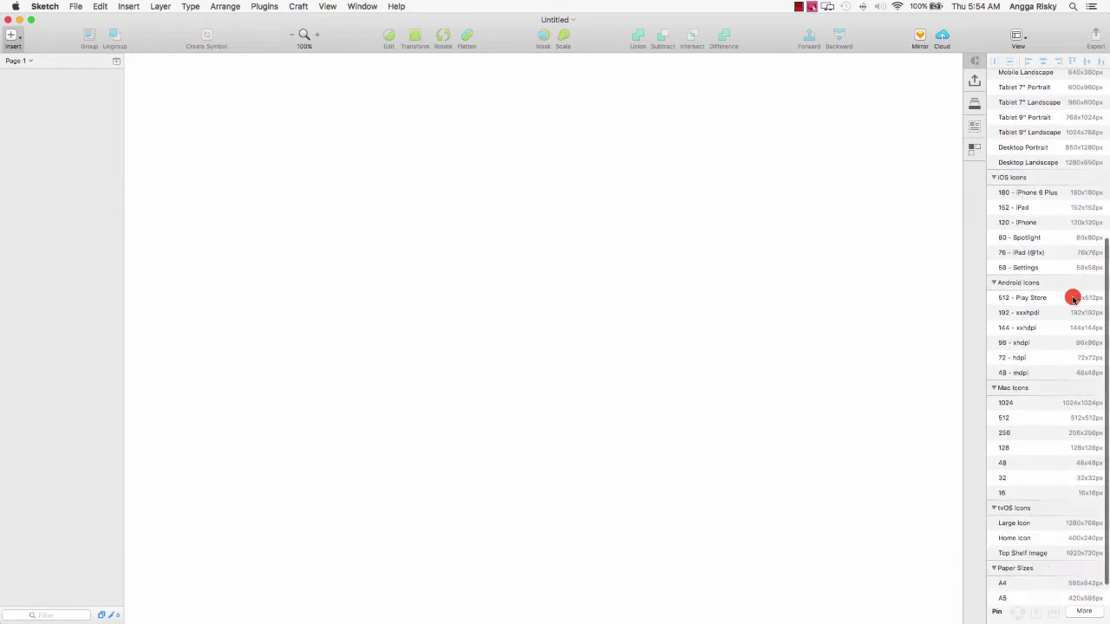
click(1046, 290)
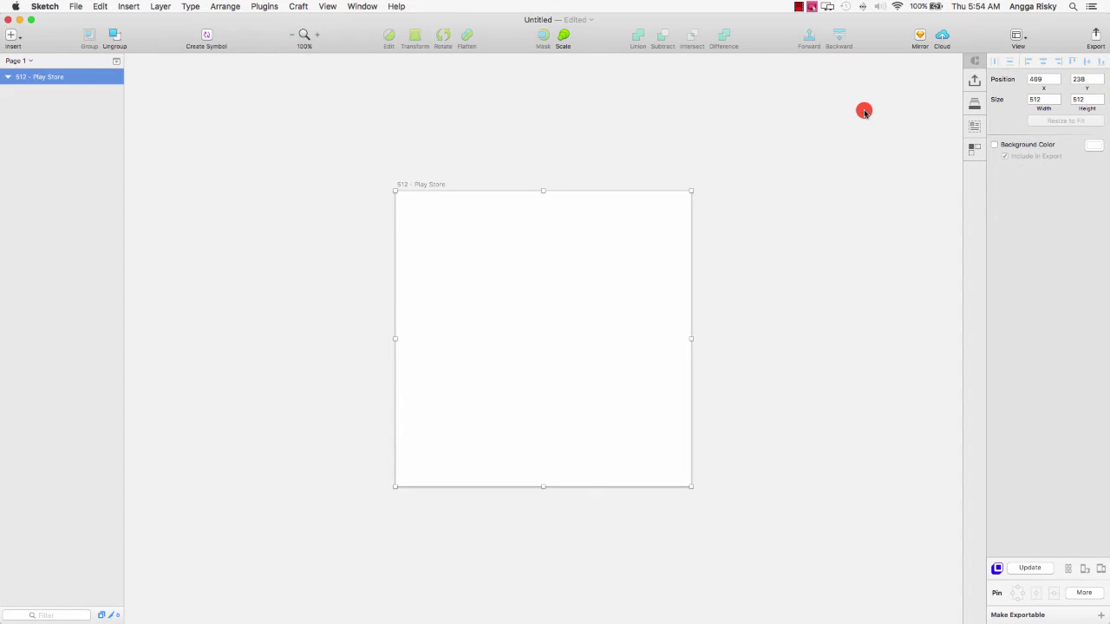
Step: Rename the artboard as Camera
double_click(34, 77)
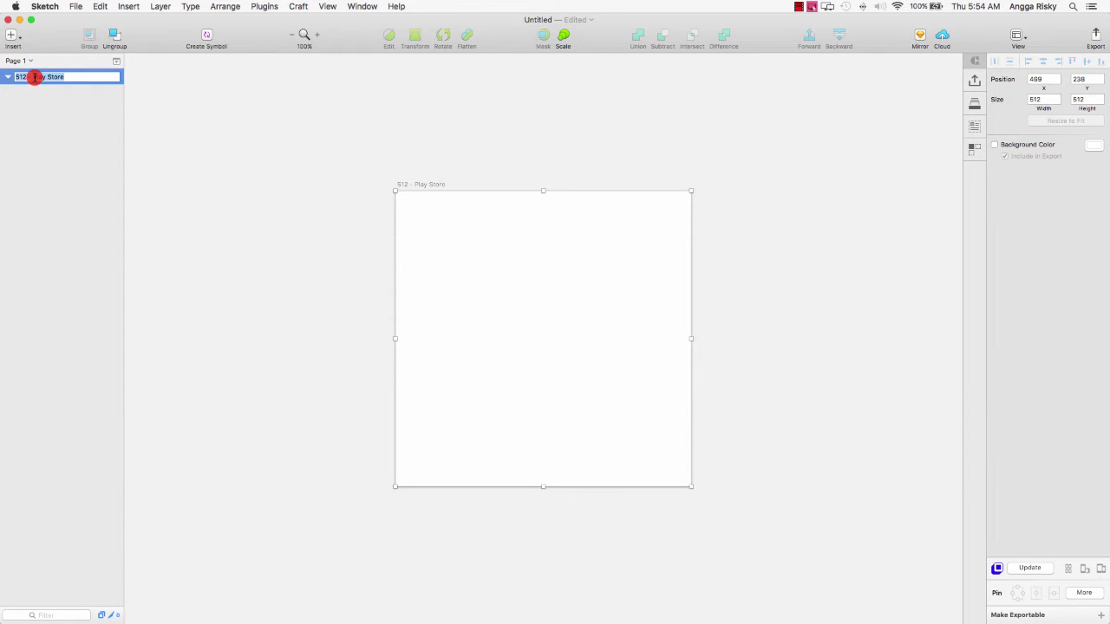
text(Camera)
key(Return)
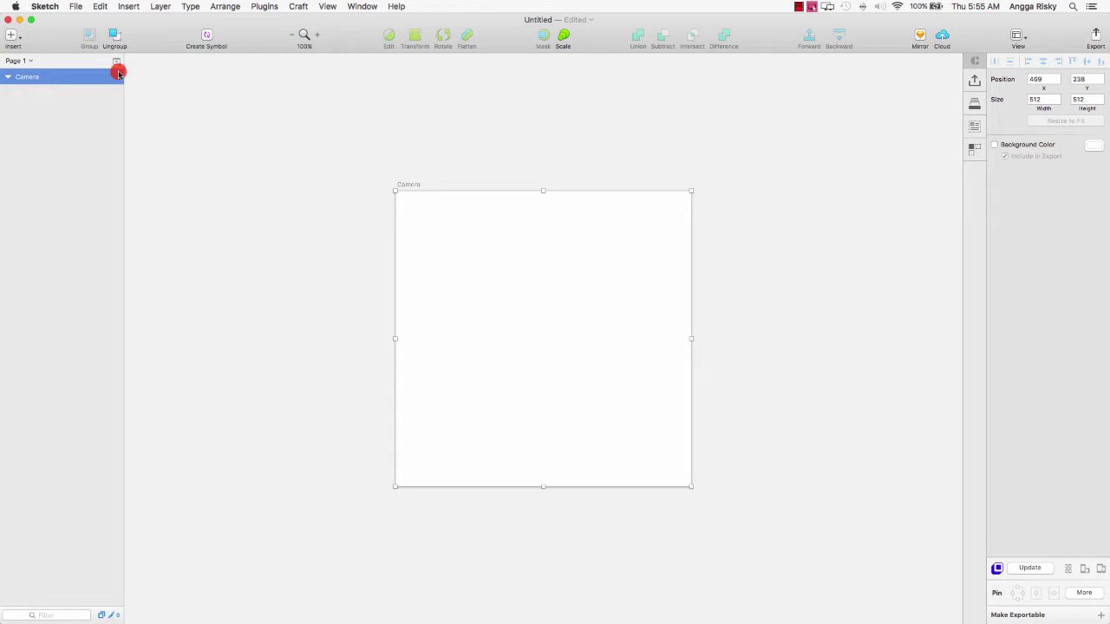
Step: Draw a square of about 327 px in the upper part of the artboard with a corner radius of 30
mouse_move(13, 37)
mouse_down()
mouse_move(74, 87)
mouse_move(176, 98)
mouse_move(183, 147)
mouse_up()
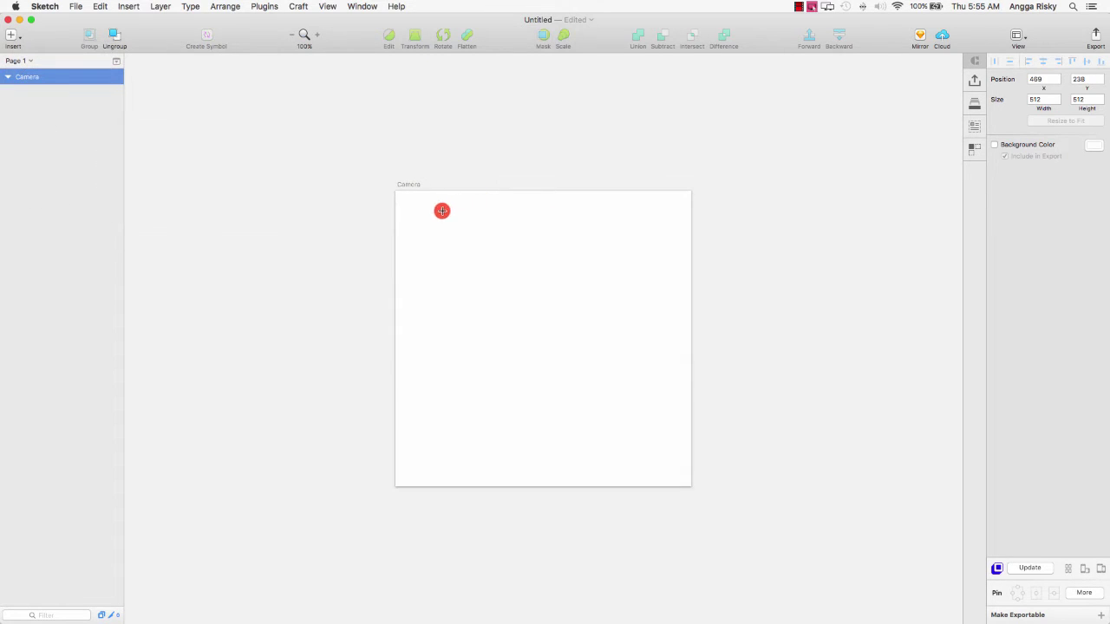
drag(433, 211, 623, 445)
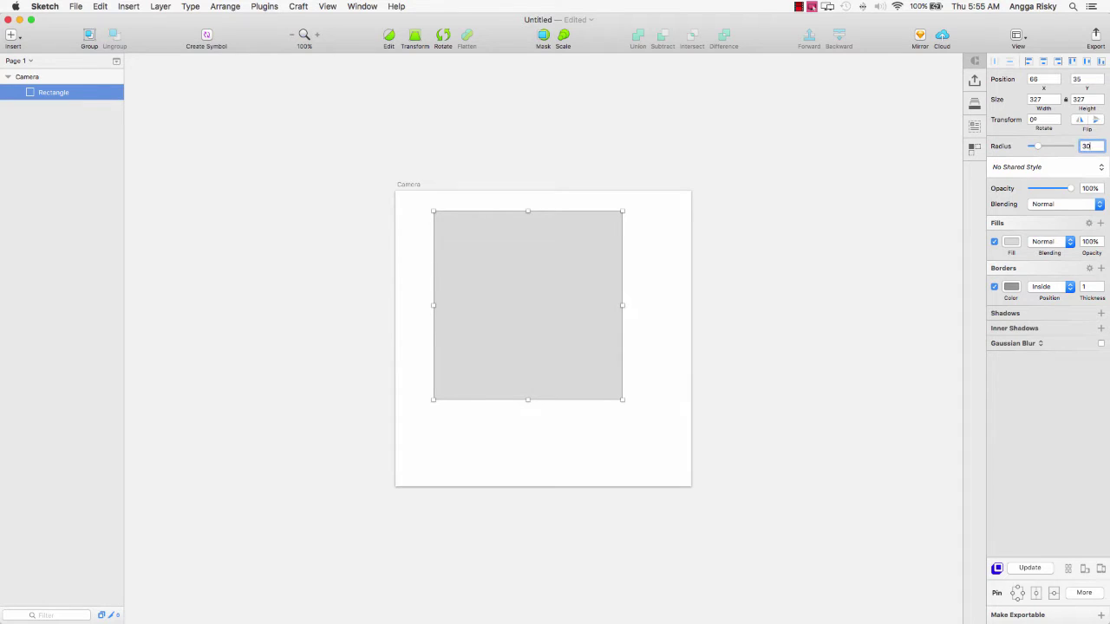
Step: Remove the rounded square's border and centre it horizontally on the artboard
click(994, 287)
click(1043, 61)
scroll(715, 146, left, 1)
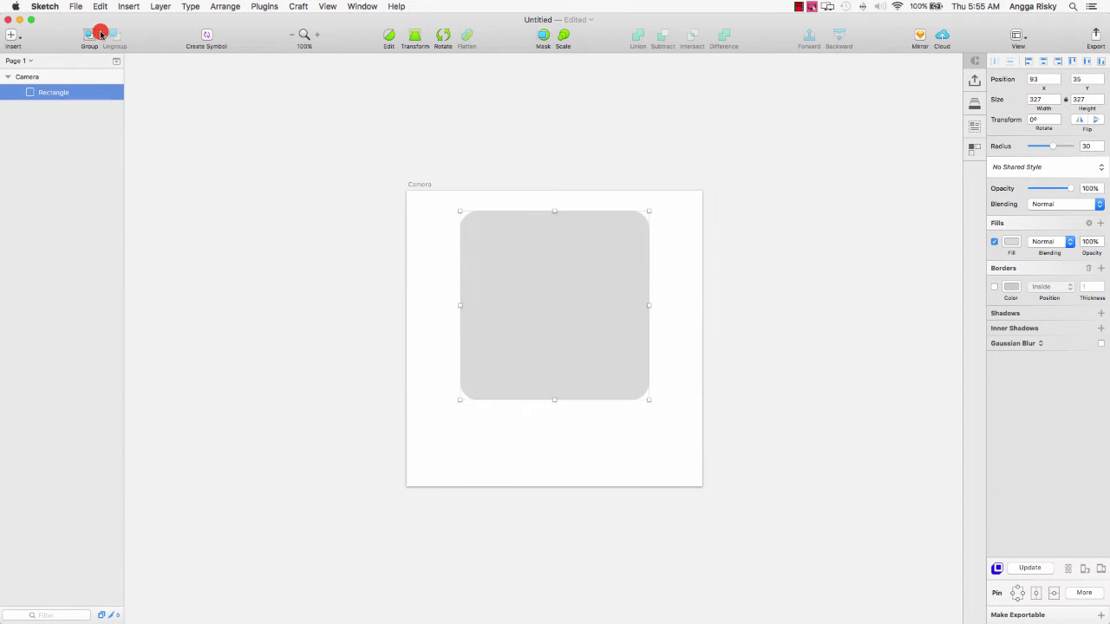
Step: Draw a circle about 142 px in diameter near the centre of the rounded square
click(9, 39)
mouse_move(67, 84)
click(154, 132)
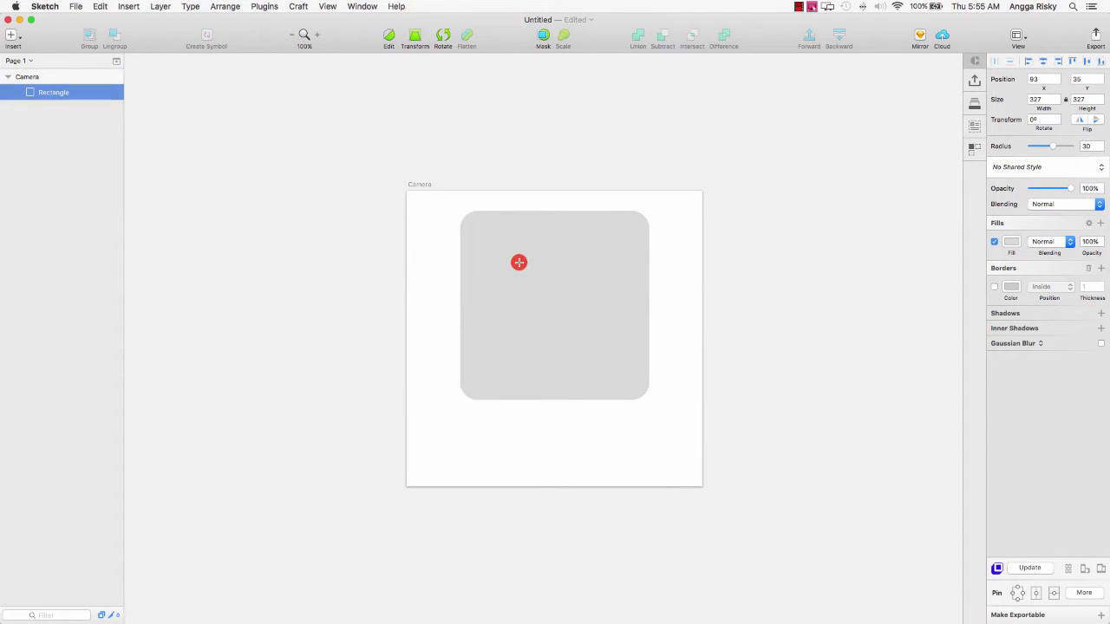
drag(514, 258, 617, 340)
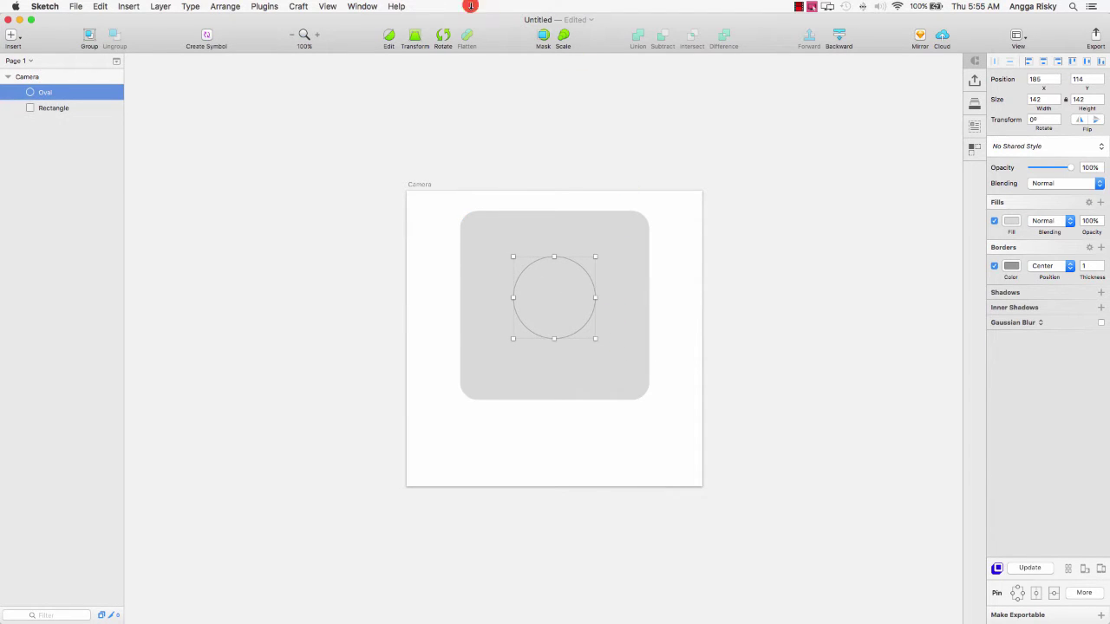
Step: Remove the circle's border and fill it with orange F5A623
click(994, 266)
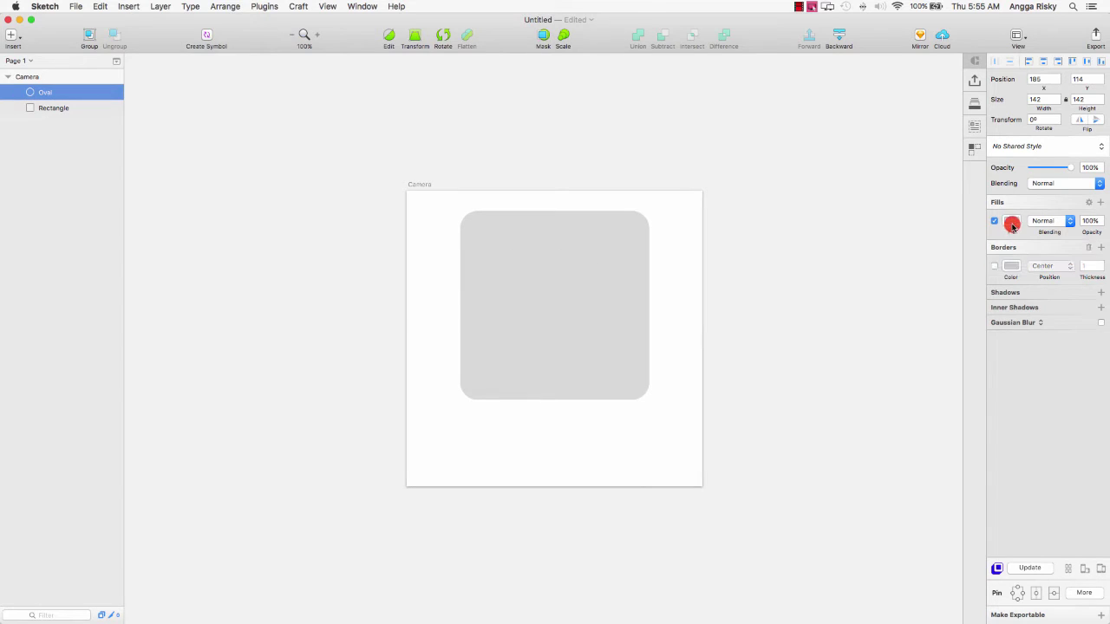
click(1008, 410)
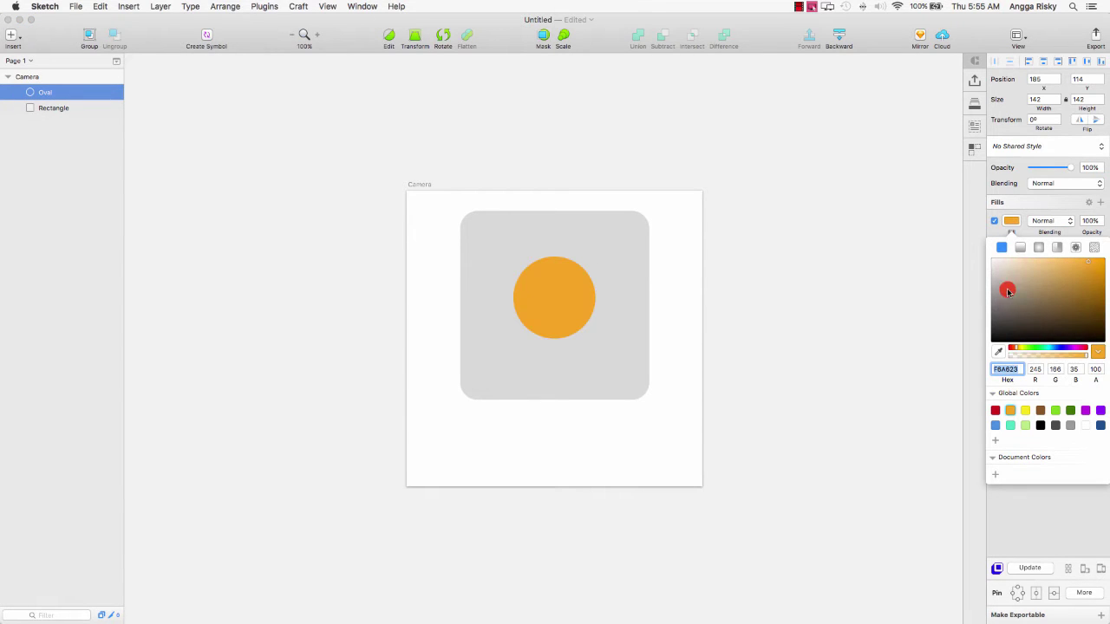
click(495, 292)
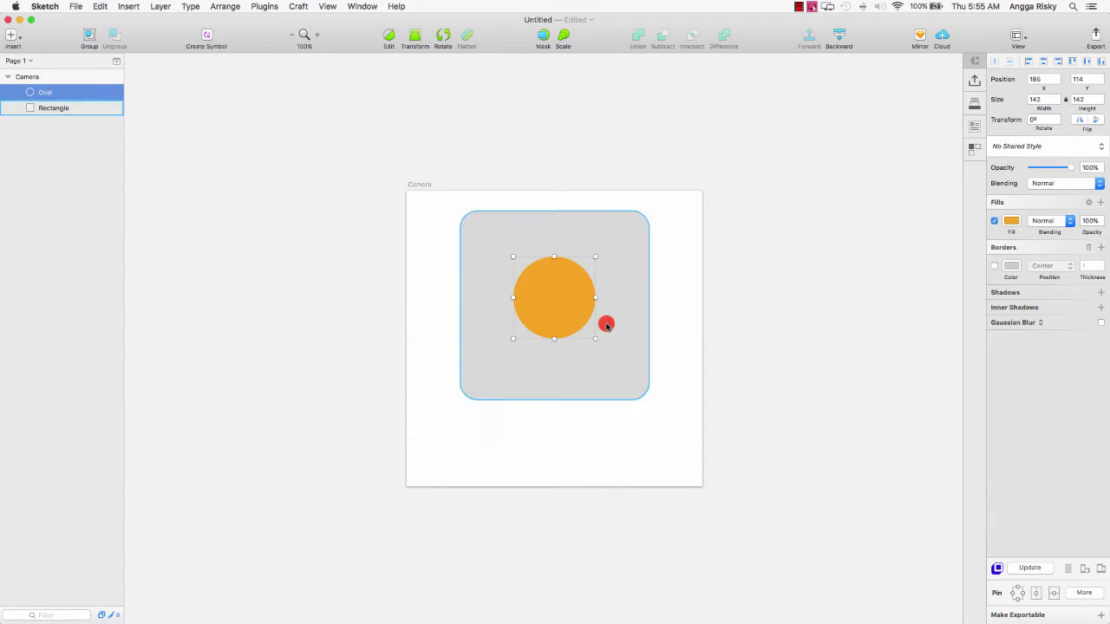
Step: Enlarge the orange circle to about 168 px in diameter and centre it horizontally on the artboard
drag(595, 338, 610, 353)
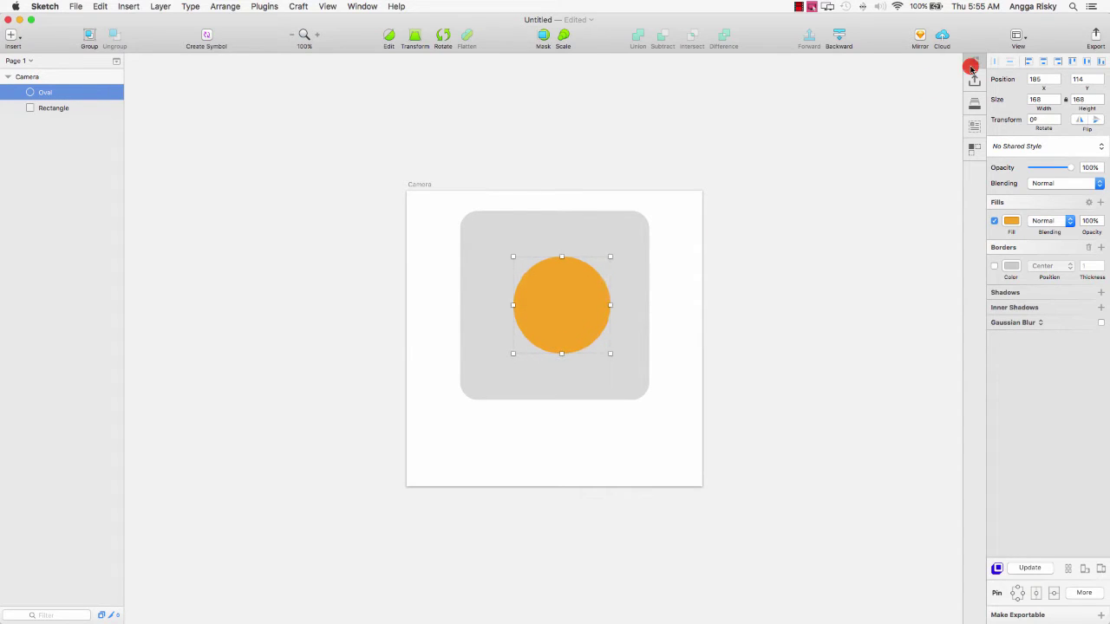
click(1043, 63)
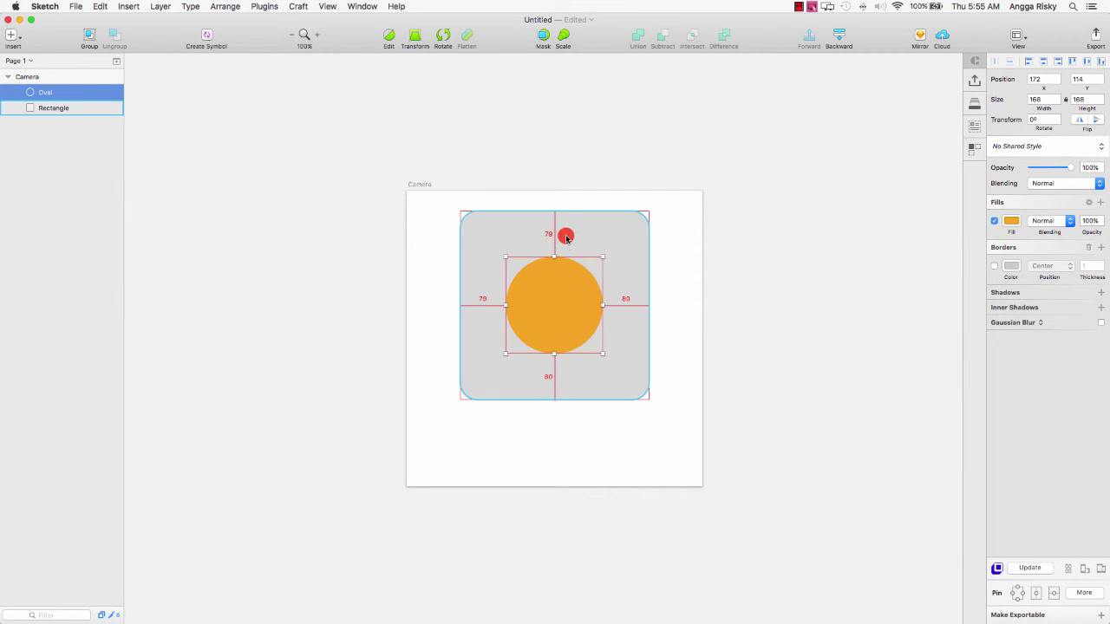
Step: Move the orange circle up within the rounded square to a Y position of 76
key(alt+Up)
key(alt+Up)
key(alt+Up)
key(alt+Up)
key(alt+Up)
key(alt+Up)
key(alt+Up)
key(alt+Up)
key(alt+Up)
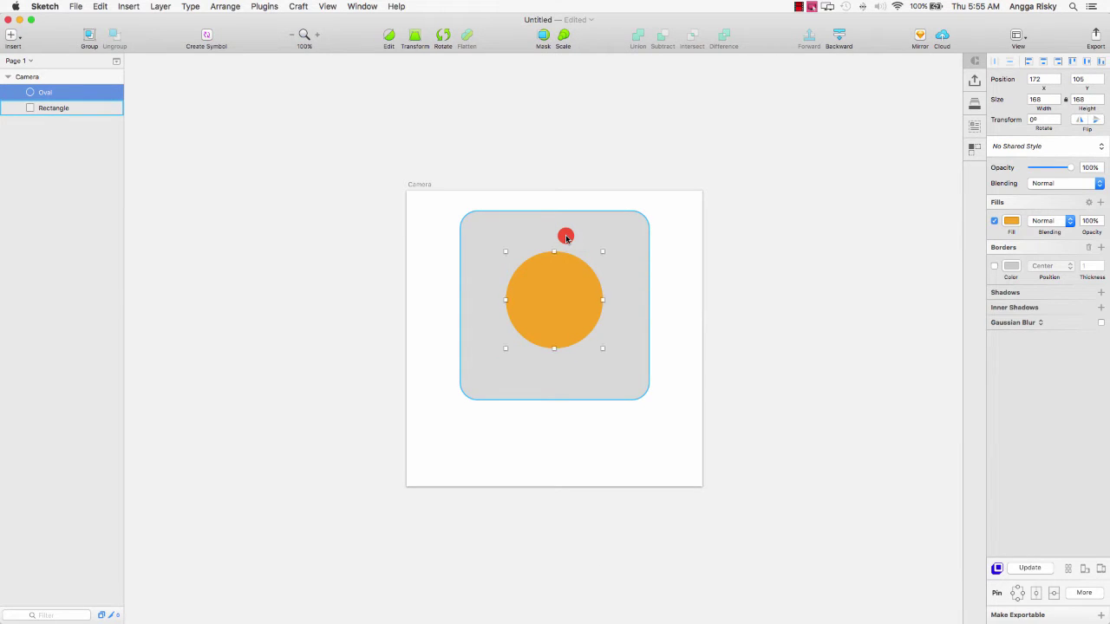
key(shift+Up)
key(shift+Up)
key(shift+Up)
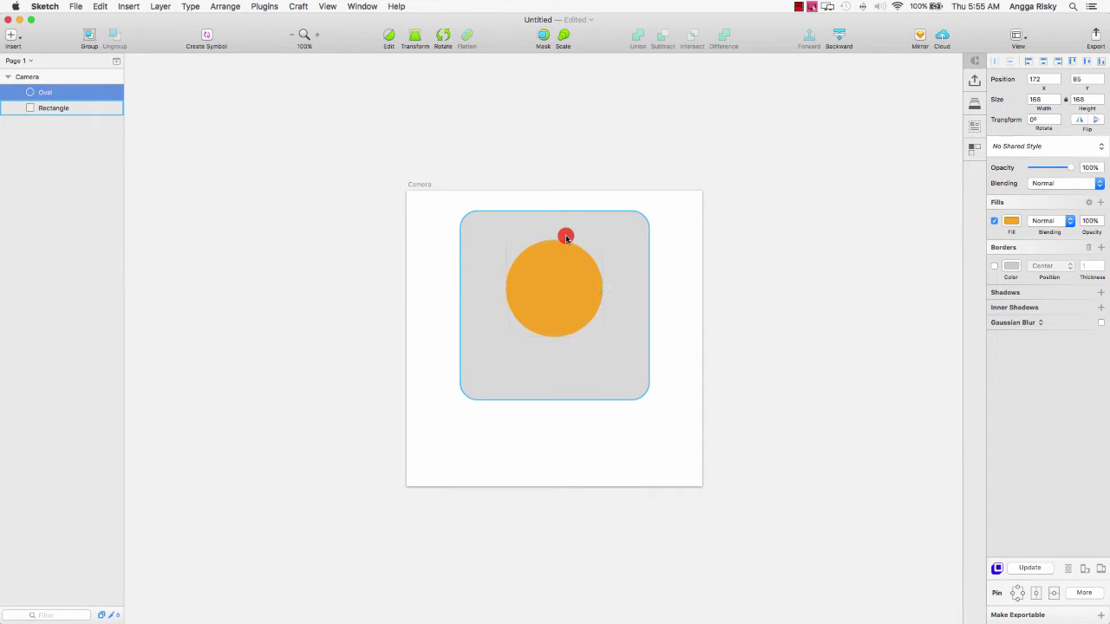
Step: Copy the orange circle to the clipboard and change the original's fill to turquoise green
key(super+equal)
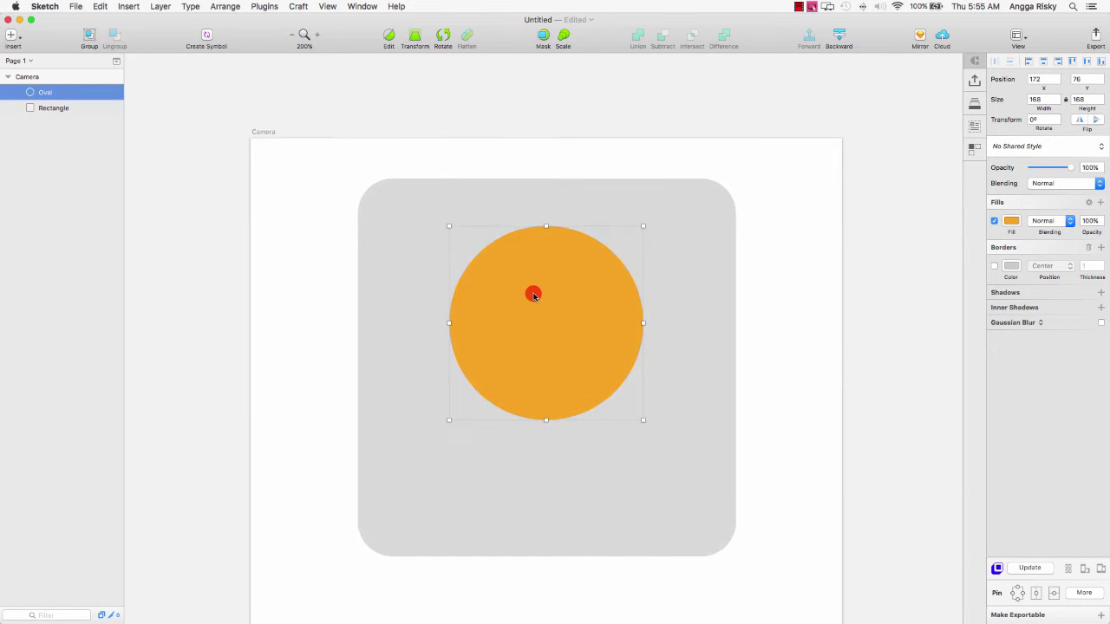
right_click(533, 296)
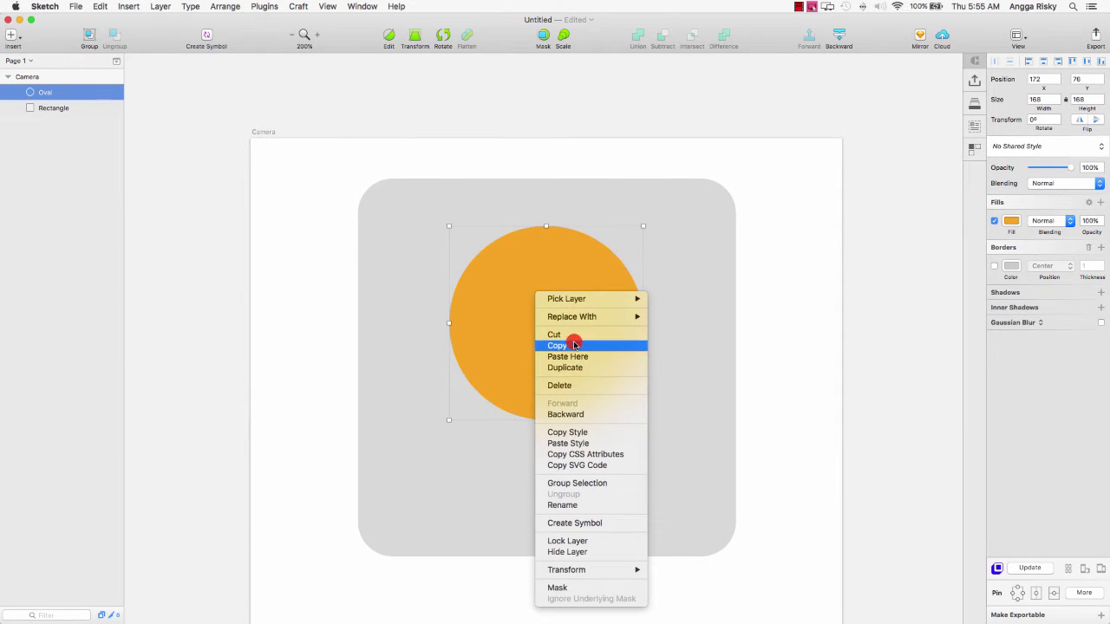
click(573, 346)
click(1012, 222)
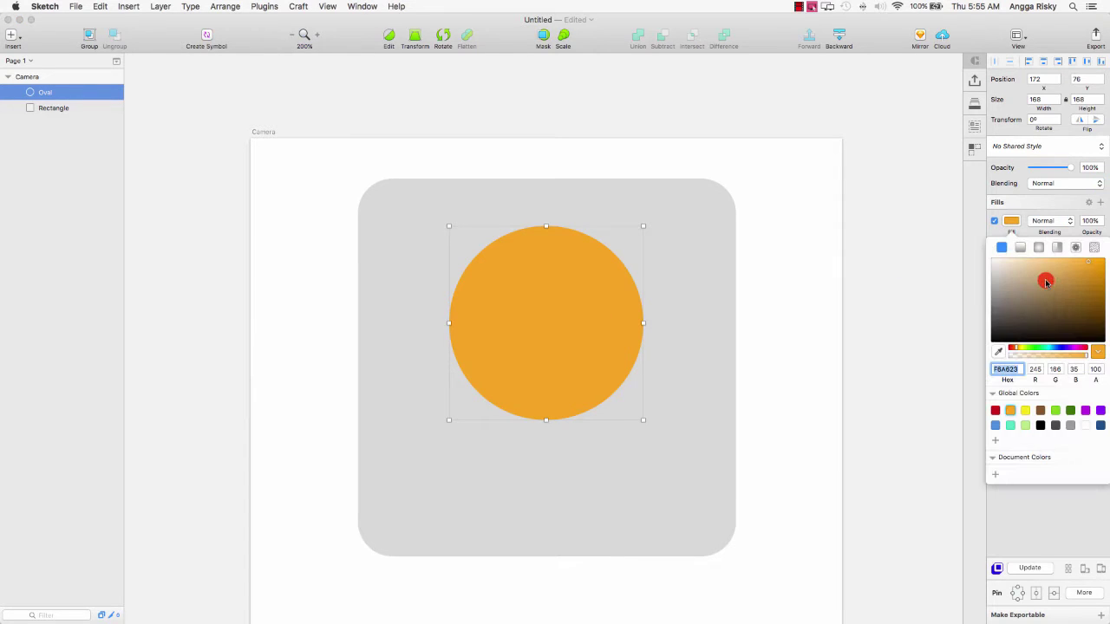
click(1045, 348)
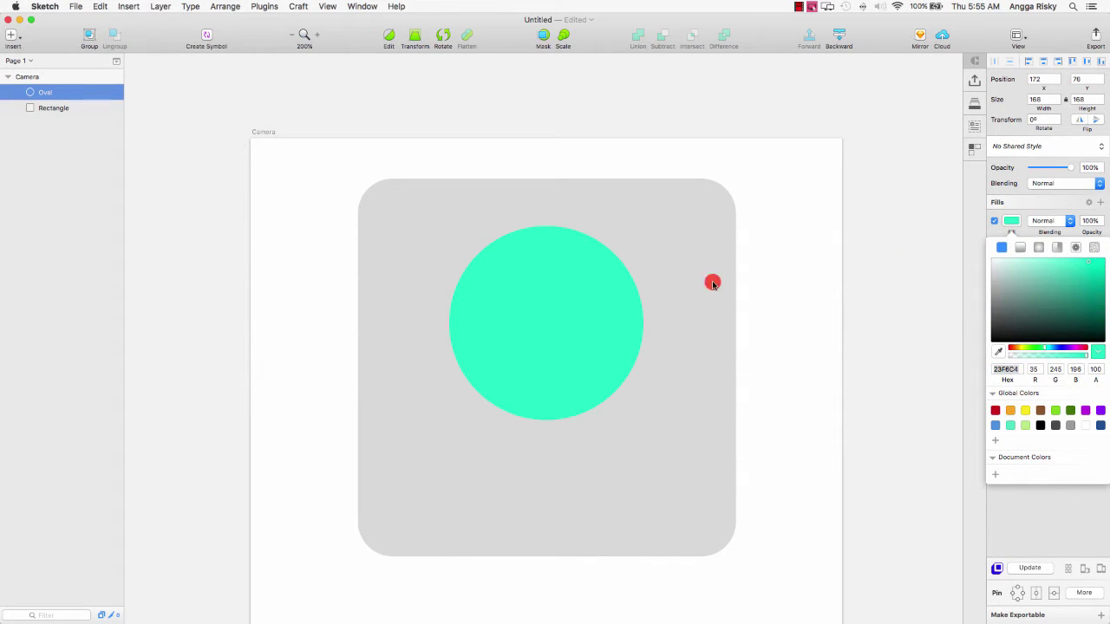
click(714, 282)
Step: Paste a full-size copy of the turquoise circle directly over it and fill the copy with blue 2349F5
drag(644, 418, 610, 386)
key(super+z)
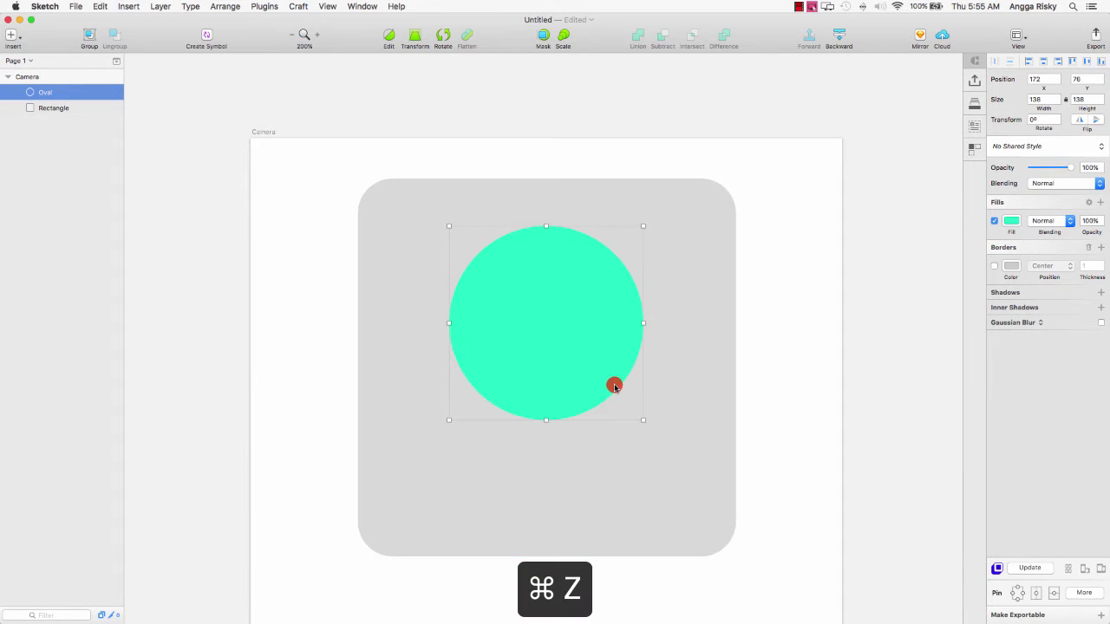
key(super+v)
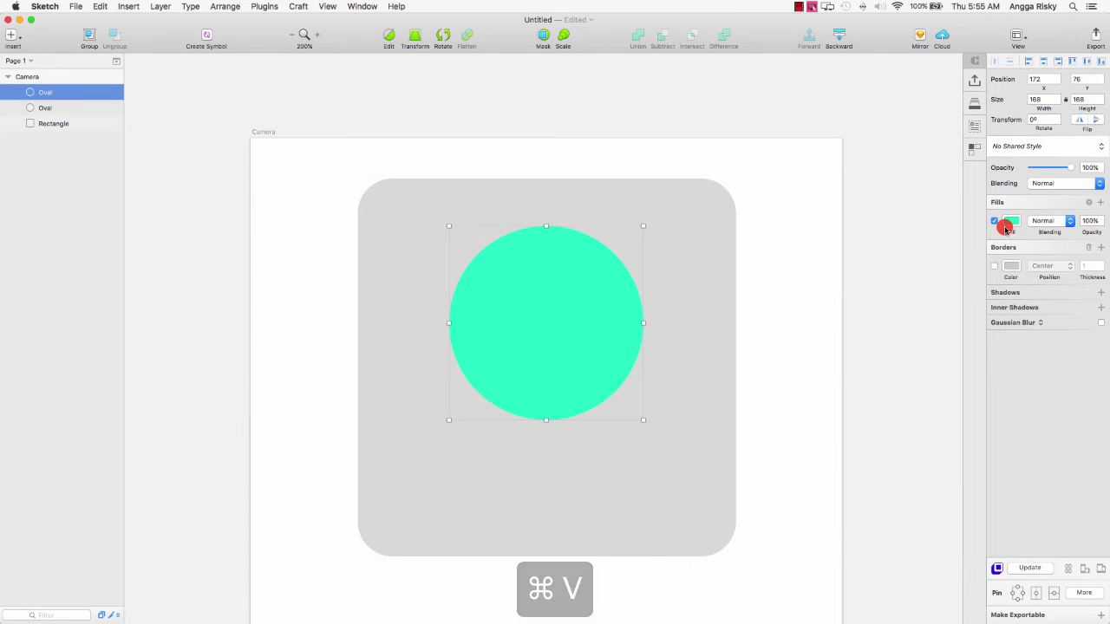
click(1011, 223)
click(1059, 350)
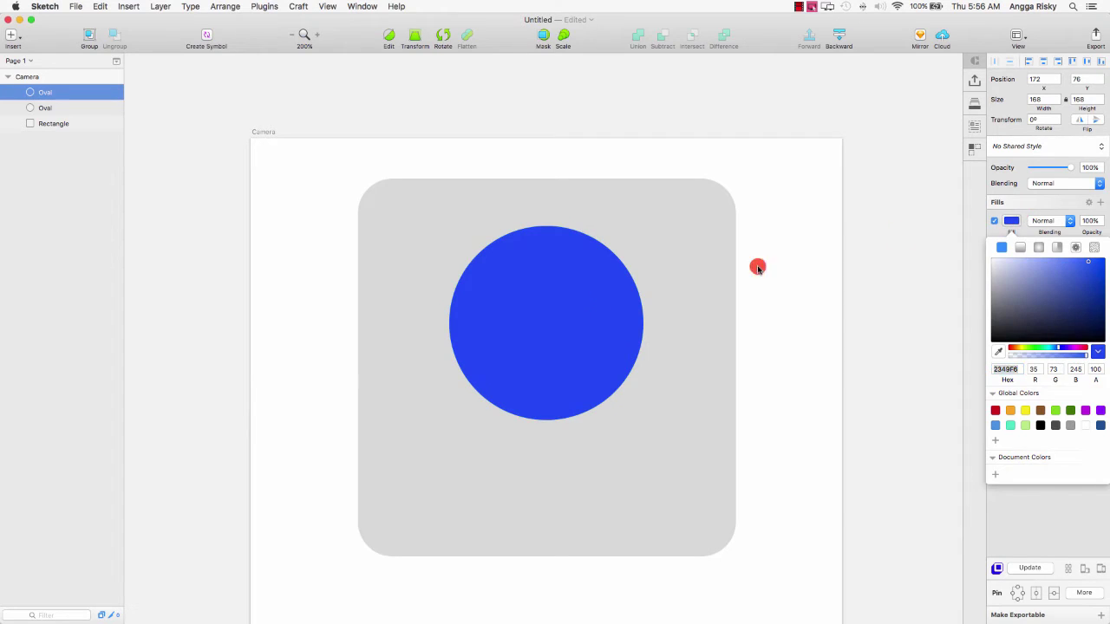
Step: Shrink the blue circle to about 141 px in diameter and centre it on the turquoise circle in both directions
click(535, 318)
drag(642, 420, 607, 380)
drag(567, 325, 586, 374)
click(300, 38)
shift+click(503, 321)
click(1041, 60)
click(1086, 61)
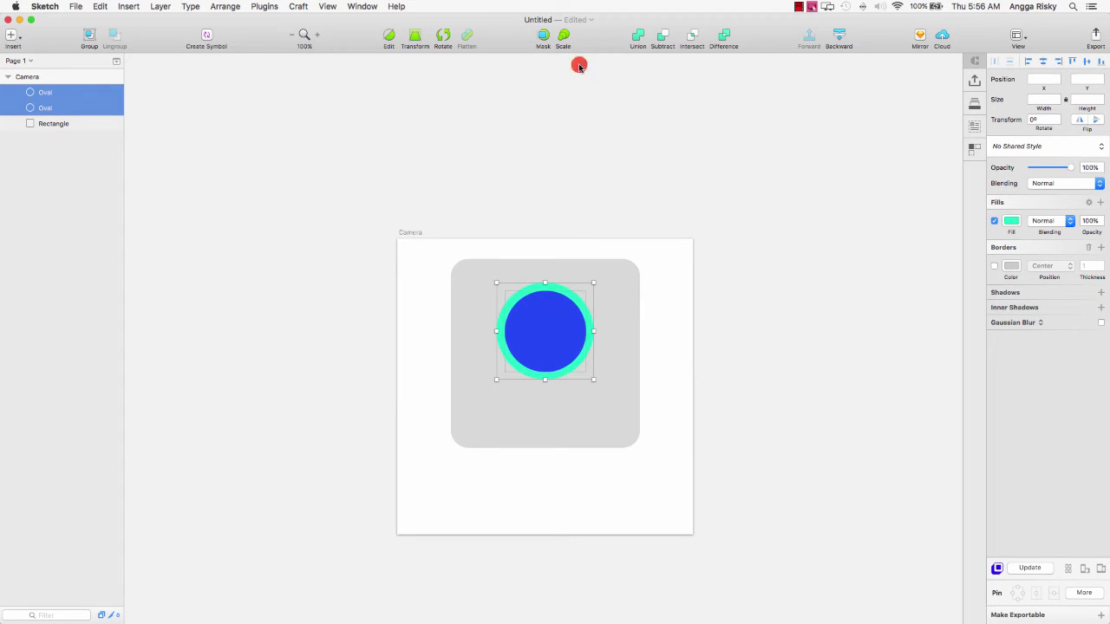
Step: Duplicate the blue circle in place and fill the copy with purple 7F23F6
click(316, 35)
key(Escape)
click(564, 313)
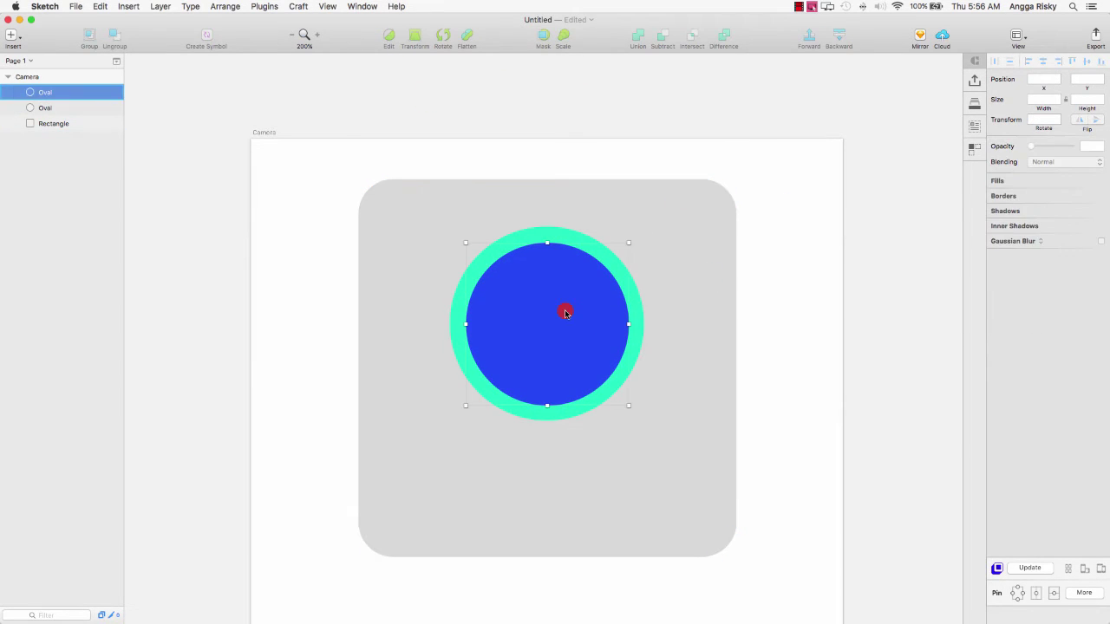
right_click(544, 293)
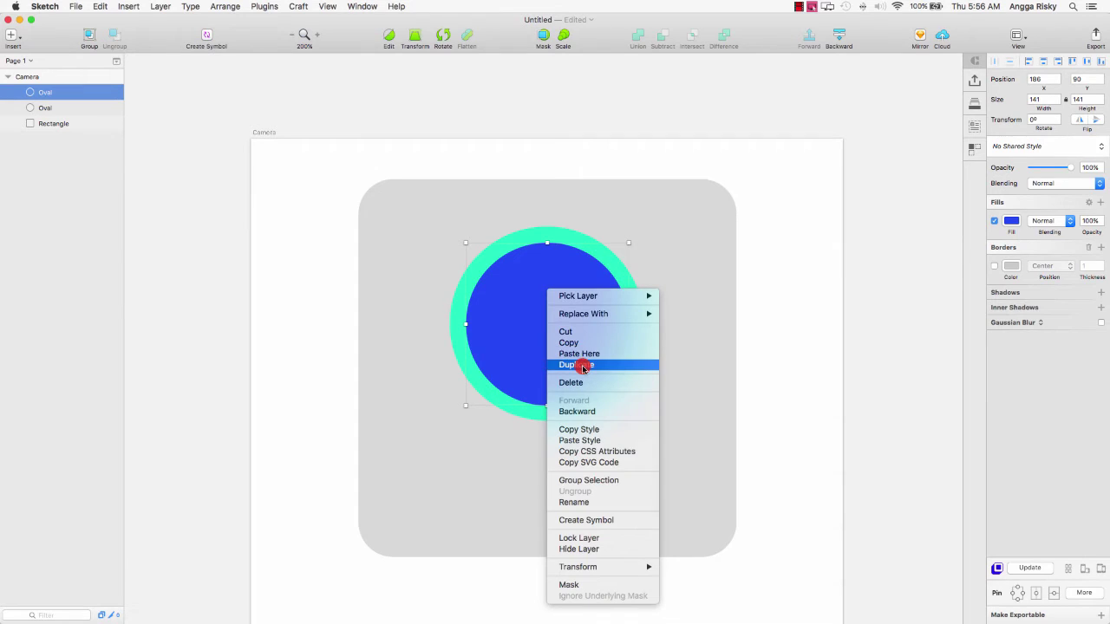
click(583, 368)
click(1011, 221)
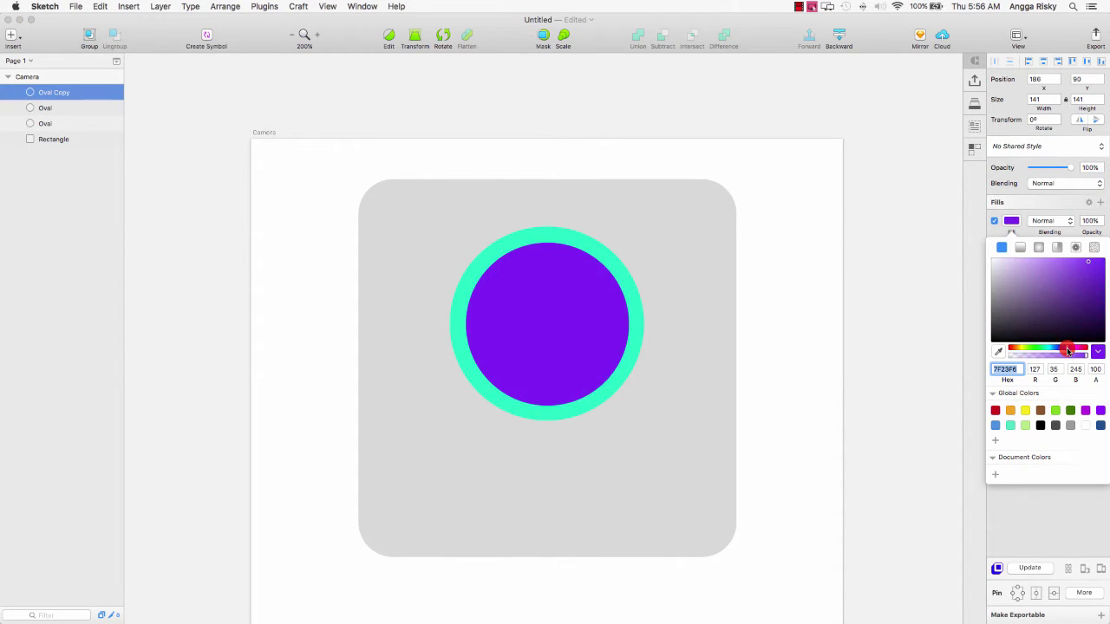
Step: Shrink the purple circle to about 112 px in diameter and centre it inside the blue circle
click(540, 348)
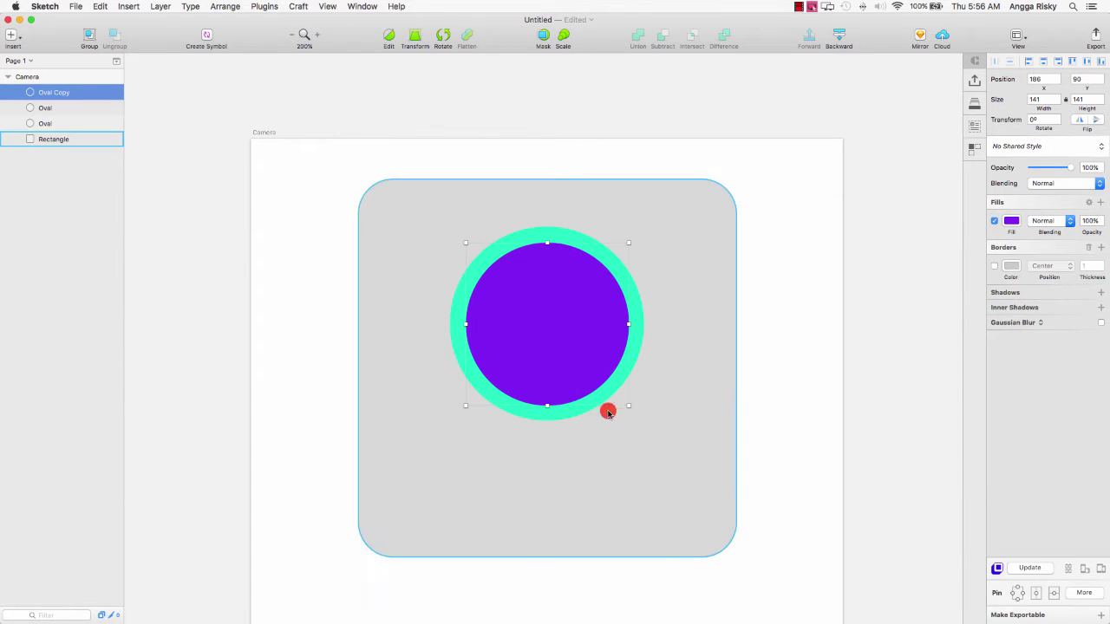
drag(621, 404, 596, 385)
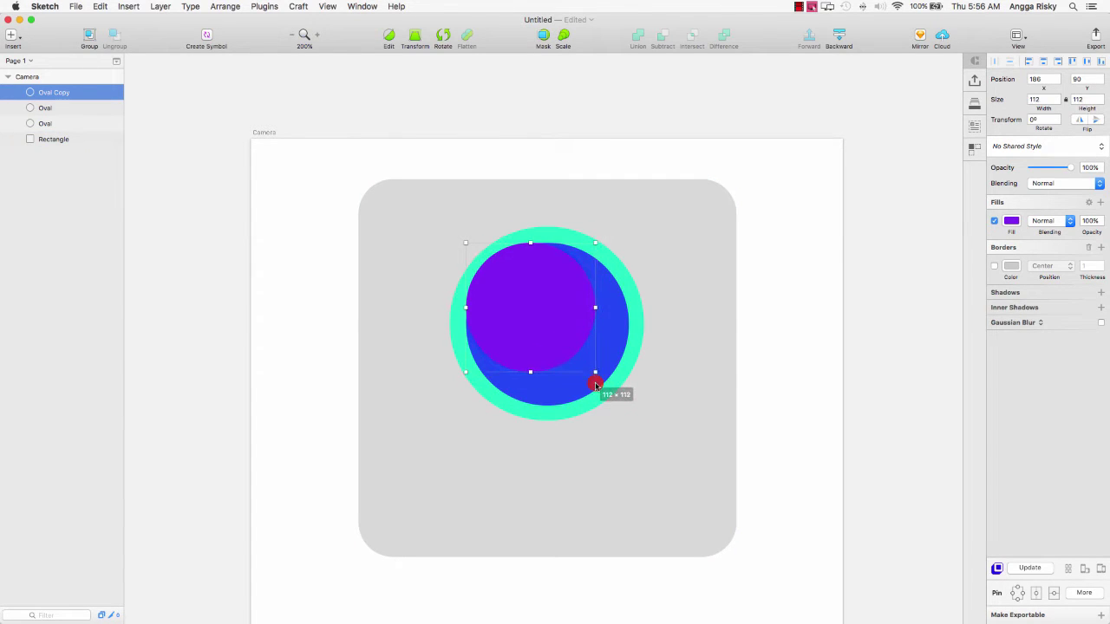
drag(555, 324, 568, 345)
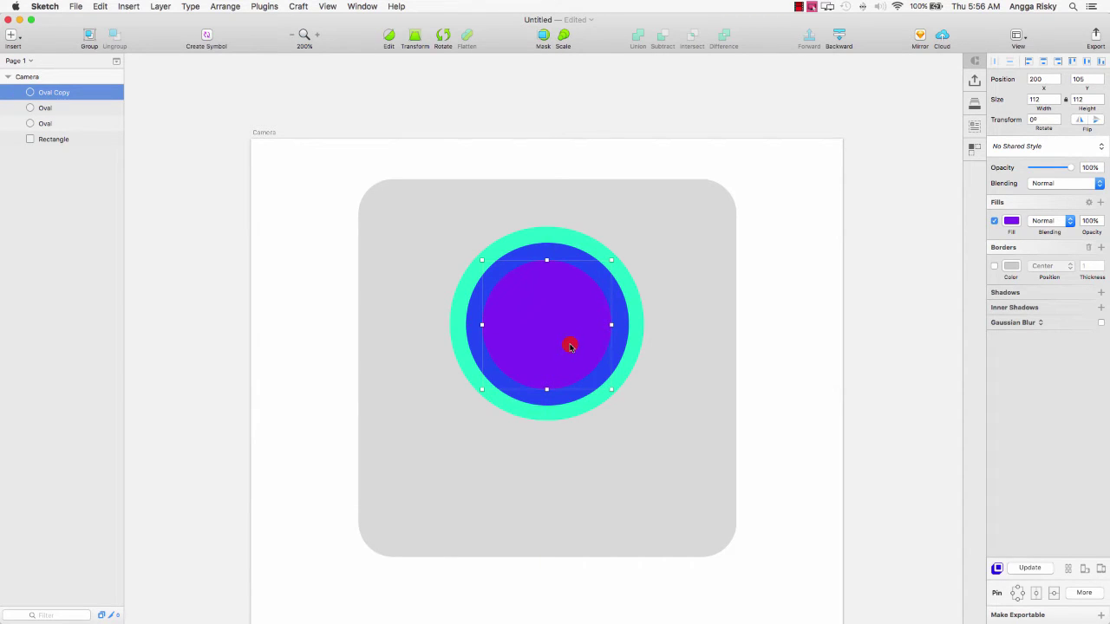
Step: Duplicate the purple circle in place and shift the copy's fill hue to magenta
right_click(555, 304)
click(614, 382)
click(1008, 220)
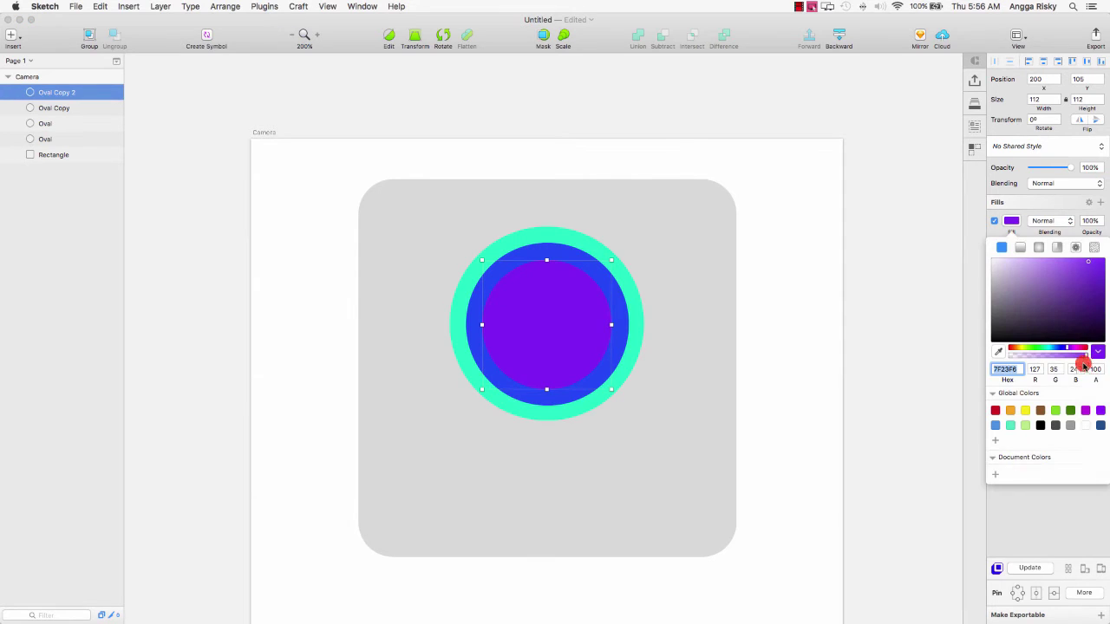
drag(1073, 350, 1079, 349)
Step: Shrink the magenta circle to about 89 px in diameter and centre it inside the purple circle
click(1011, 220)
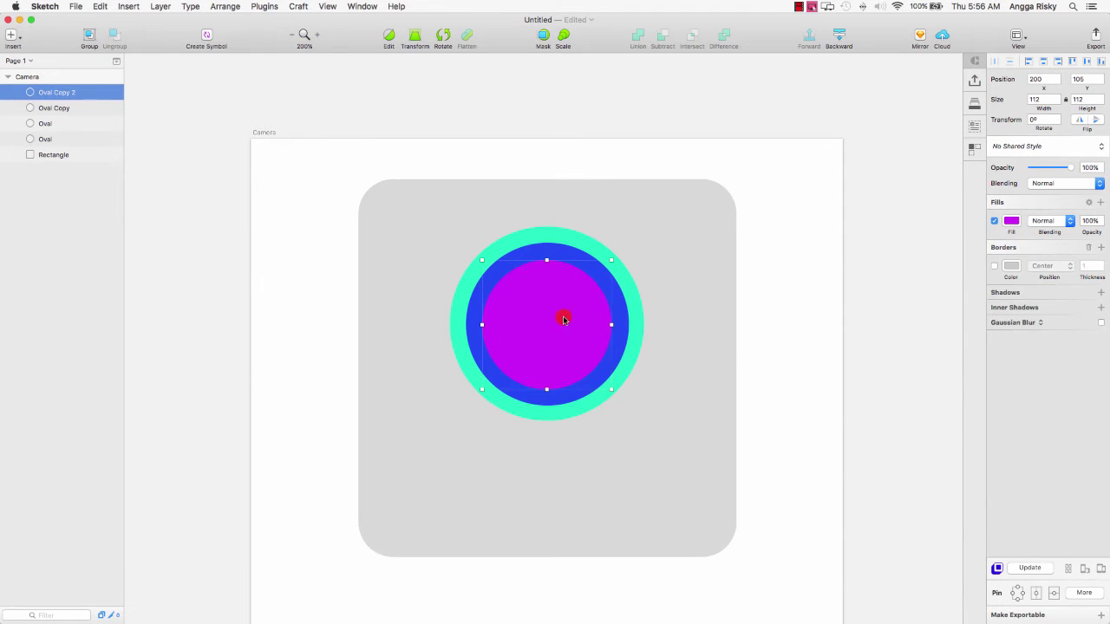
drag(610, 390, 585, 365)
drag(539, 323, 553, 338)
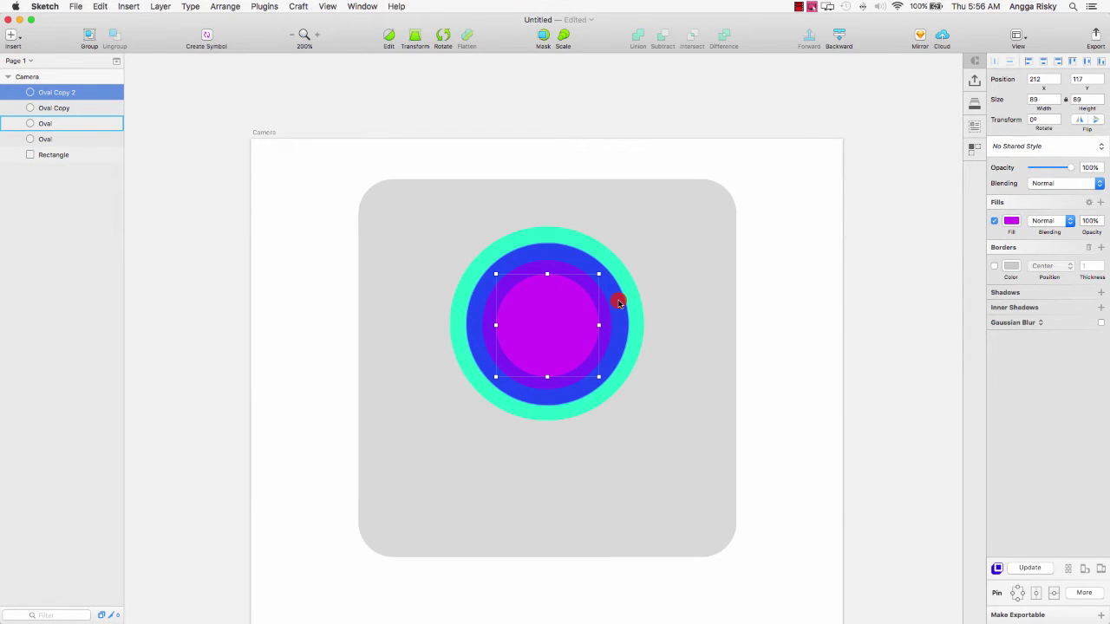
Step: Duplicate the magenta circle in place and fill the copy with white
scroll(618, 303, up, 2)
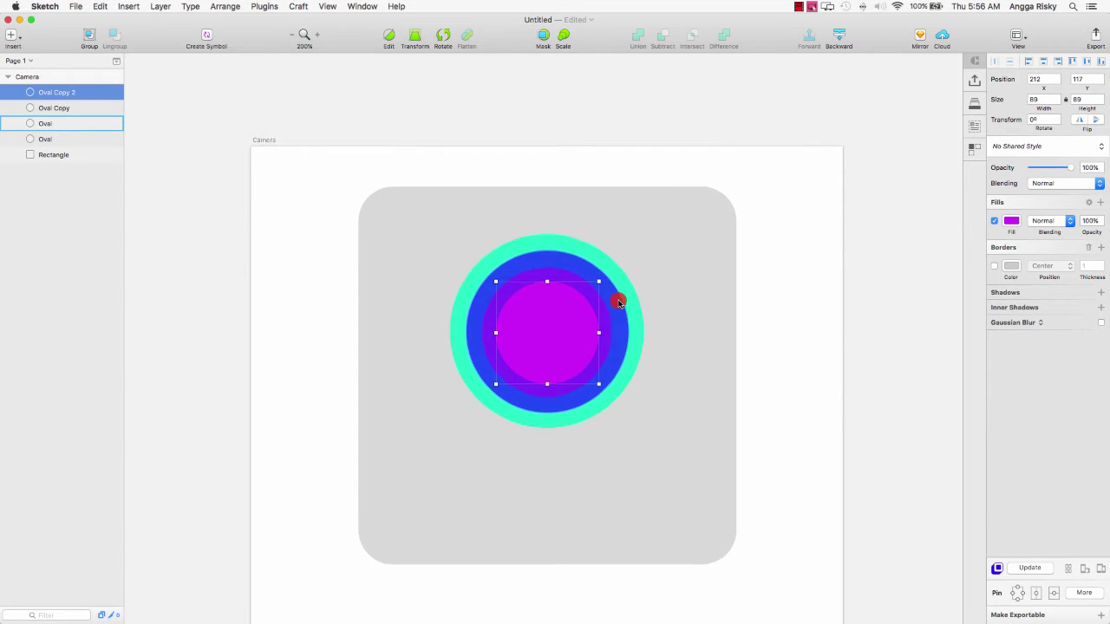
scroll(620, 300, right, 2)
right_click(518, 329)
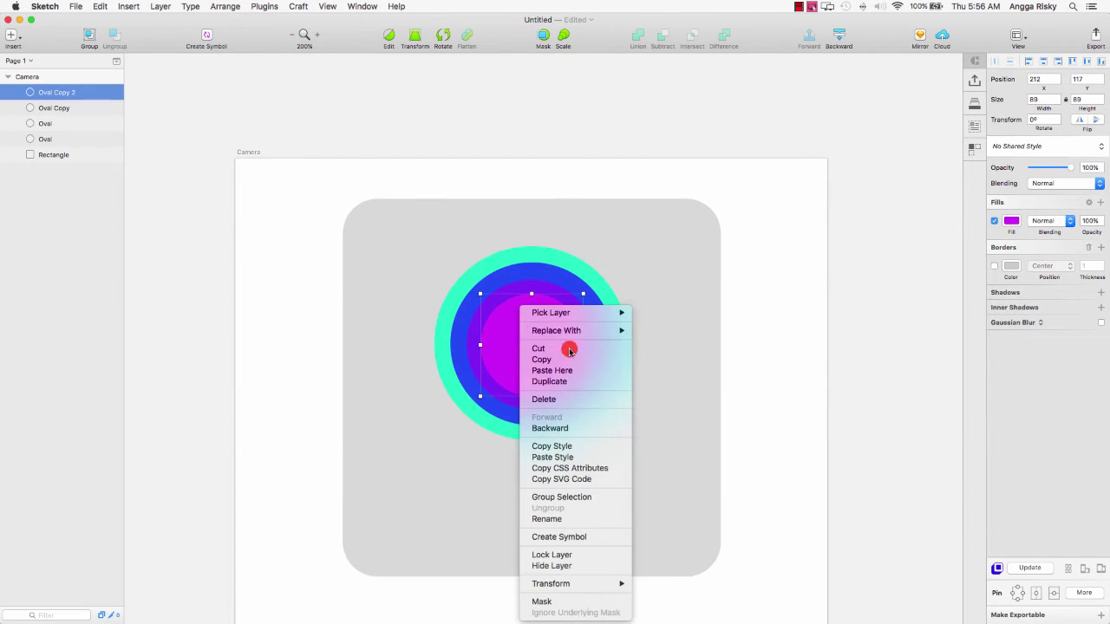
click(568, 379)
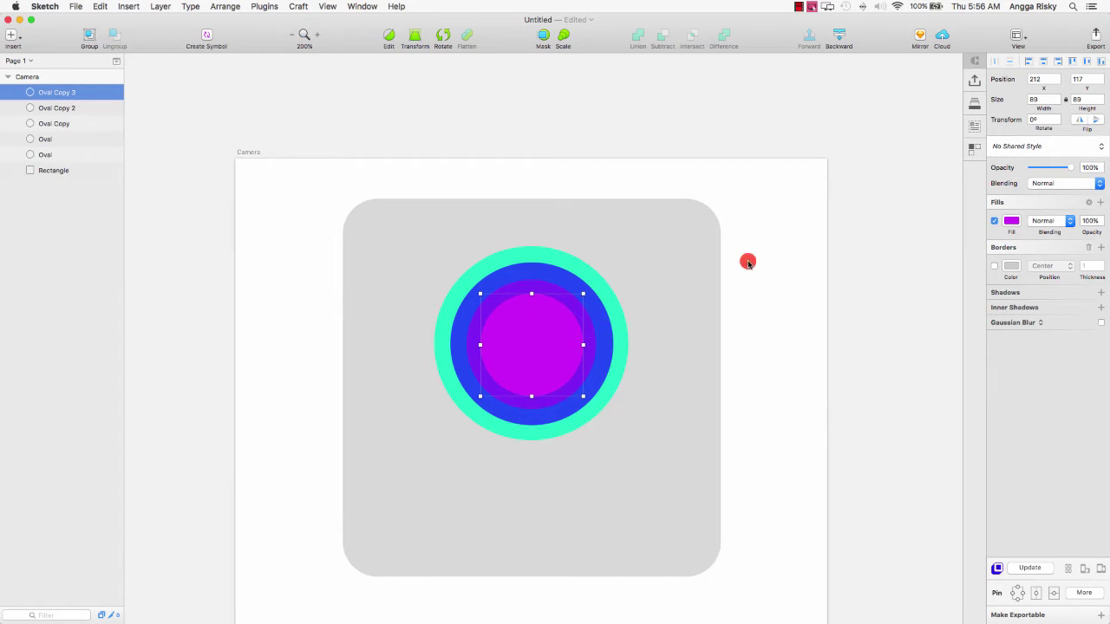
click(1013, 222)
drag(1019, 274, 969, 243)
Step: Shrink the white circle to about 18 px and place it as a highlight on the magenta circle's upper-left edge
click(527, 347)
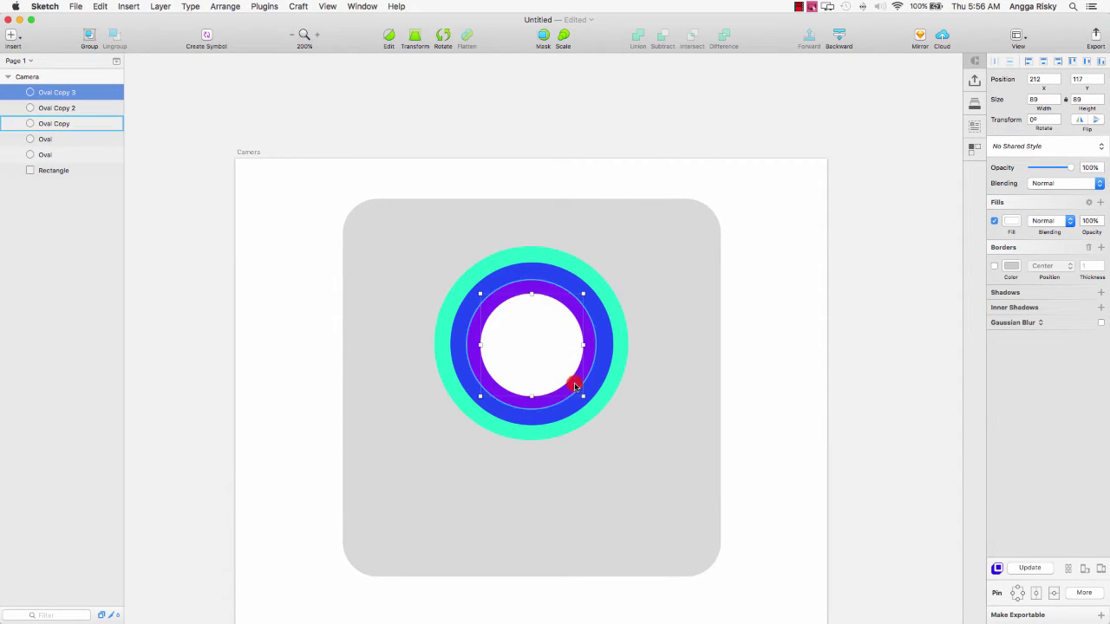
drag(583, 397, 498, 310)
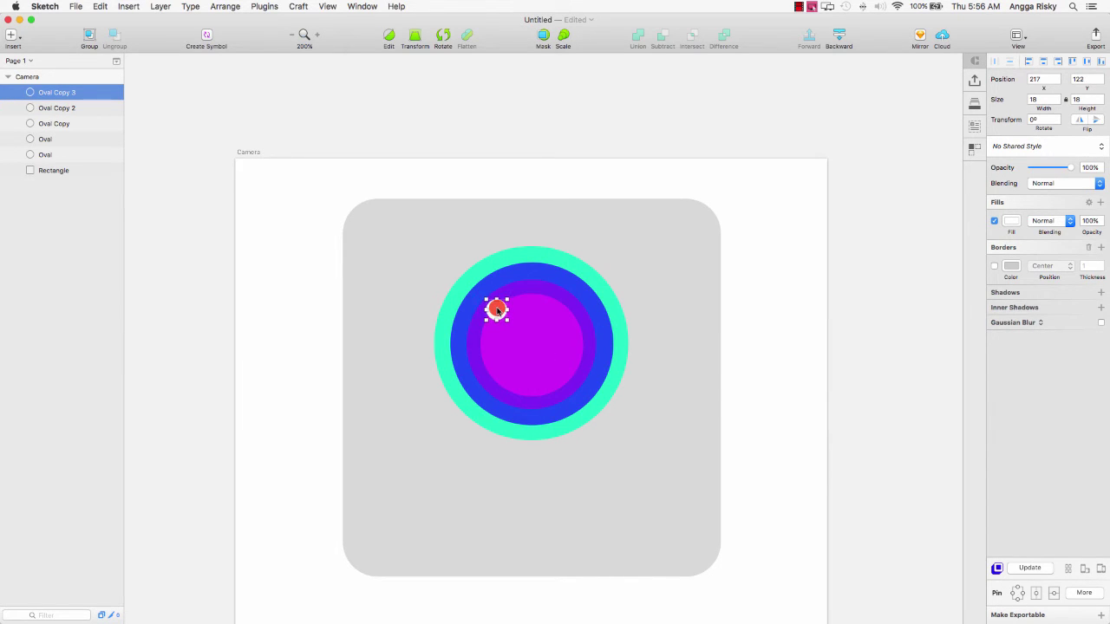
Step: Duplicate the white highlight dot and place a smaller copy at the centre of the magenta circle
right_click(497, 311)
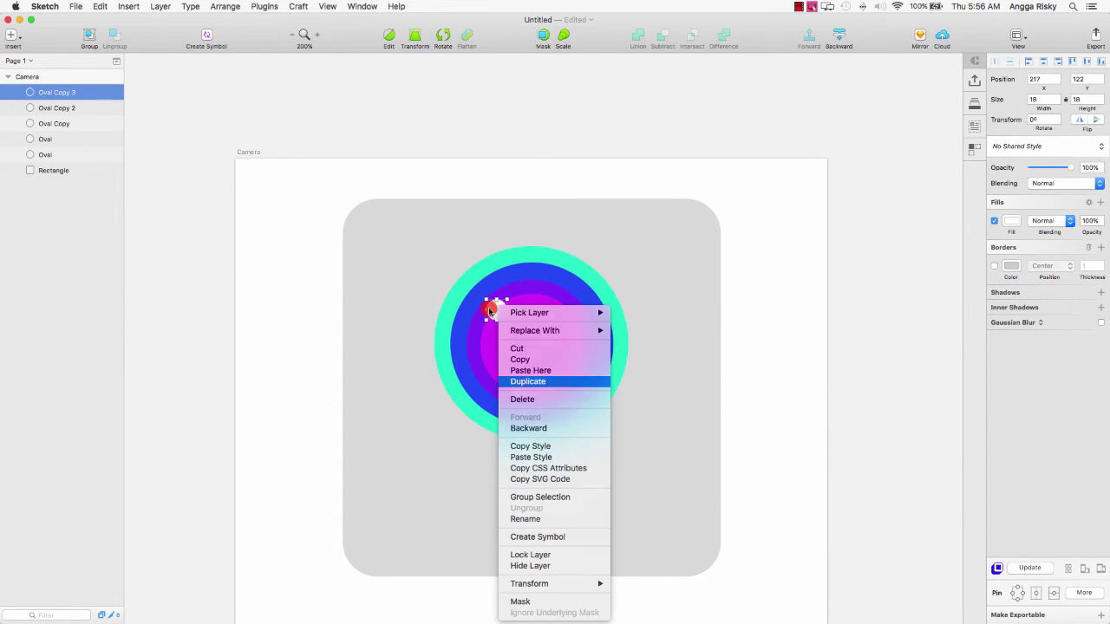
click(492, 310)
drag(492, 310, 532, 348)
click(888, 256)
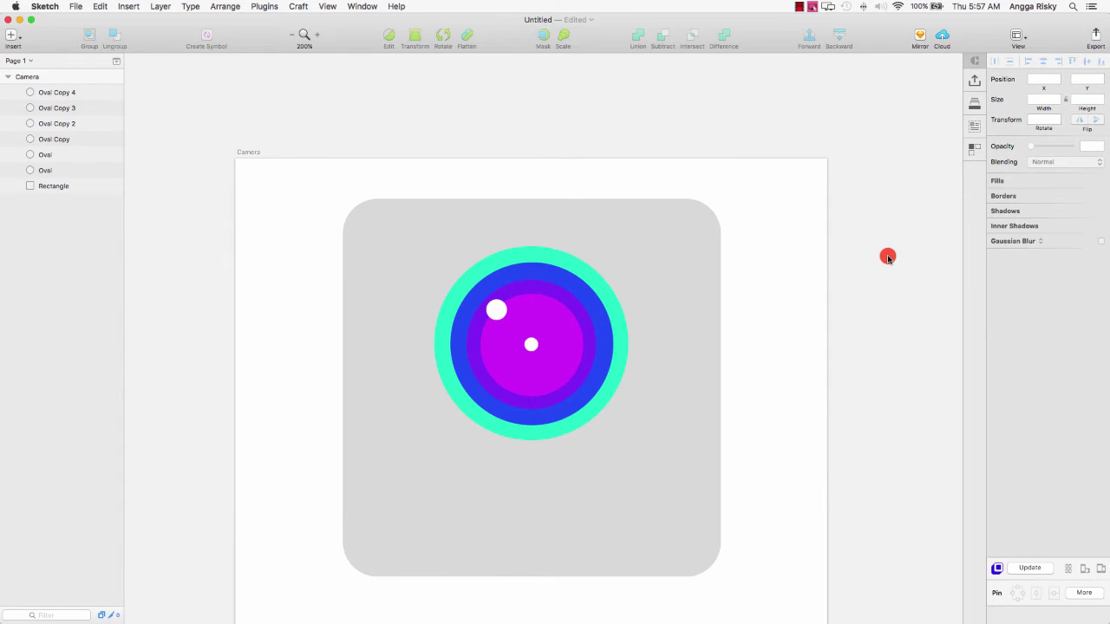
Step: Group the six lens circles and name the group lens
click(55, 92)
shift+click(59, 171)
key(super+g)
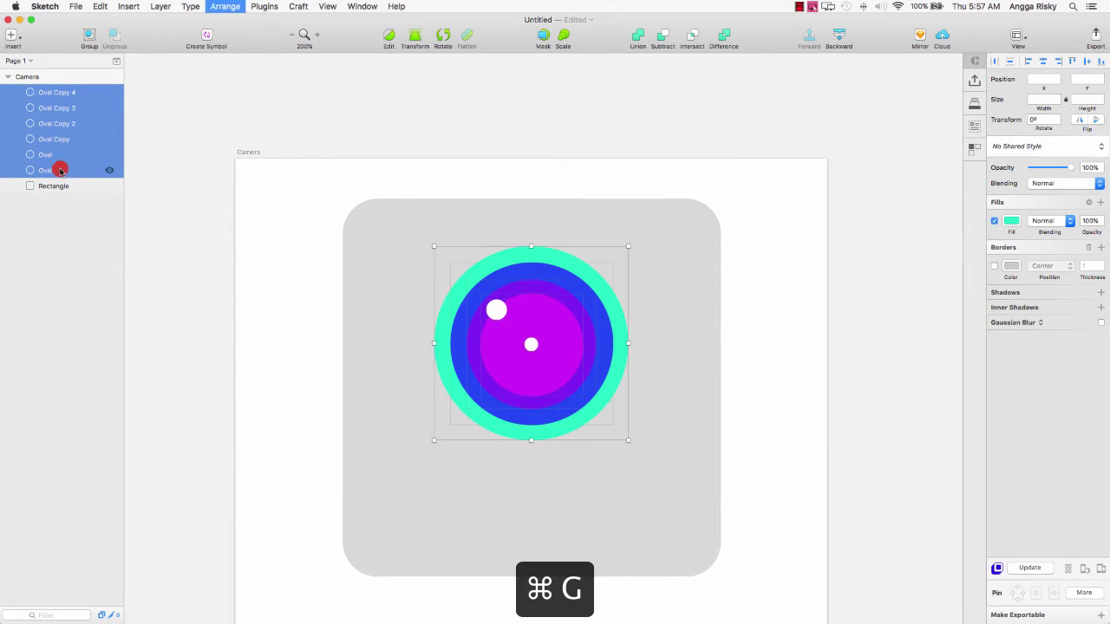
double_click(55, 92)
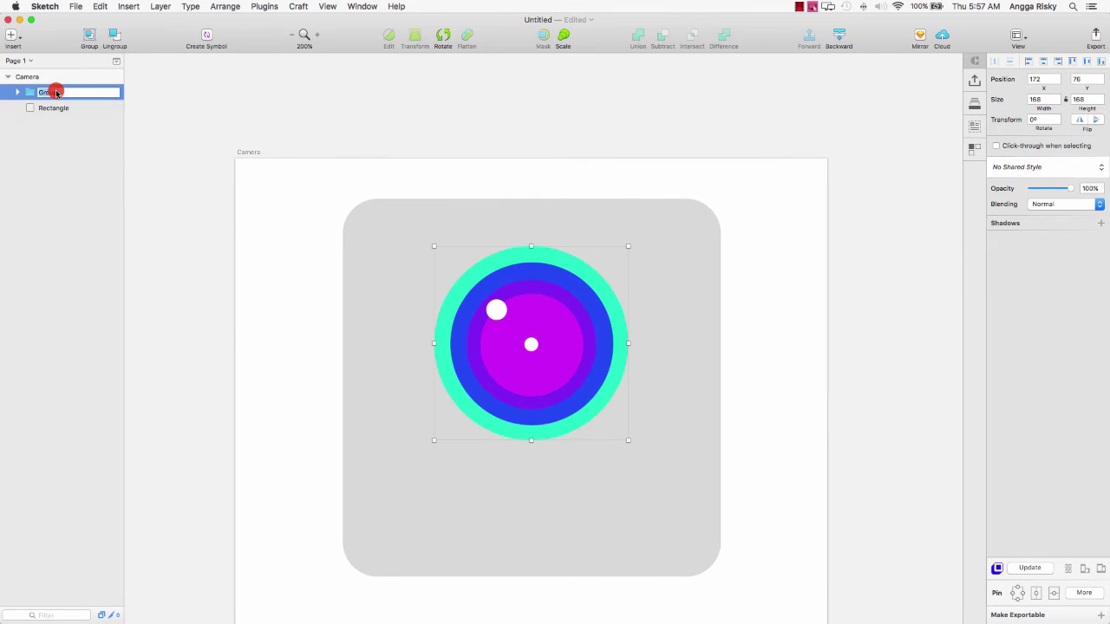
key(Return)
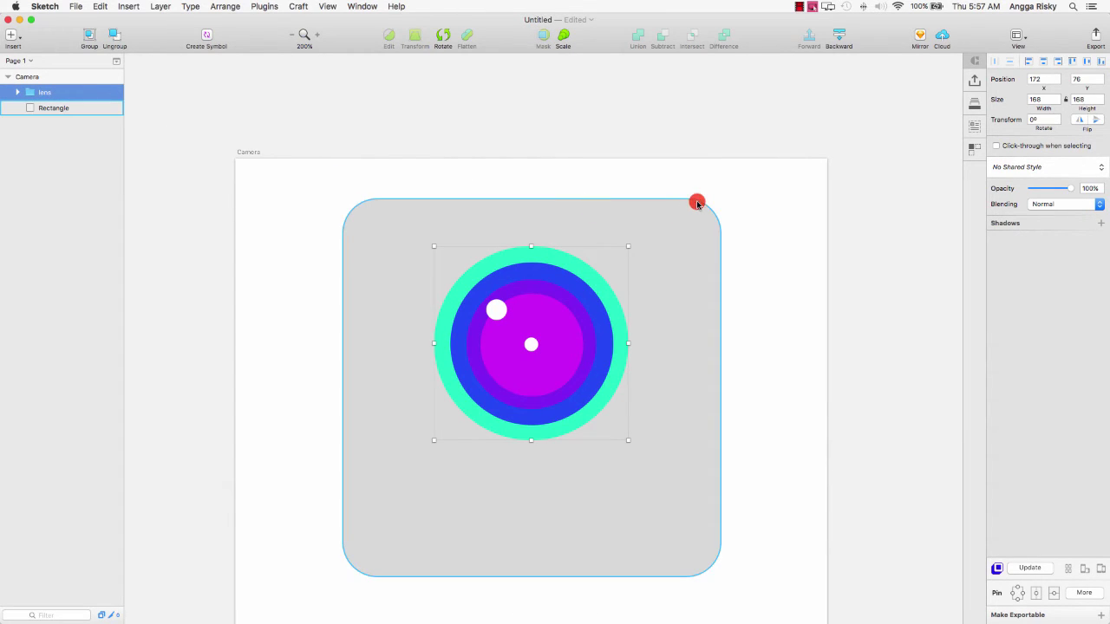
Step: Draw a small circle in the upper-left corner of the camera body and enlarge it to 20 px in diameter
scroll(697, 203, down, 2)
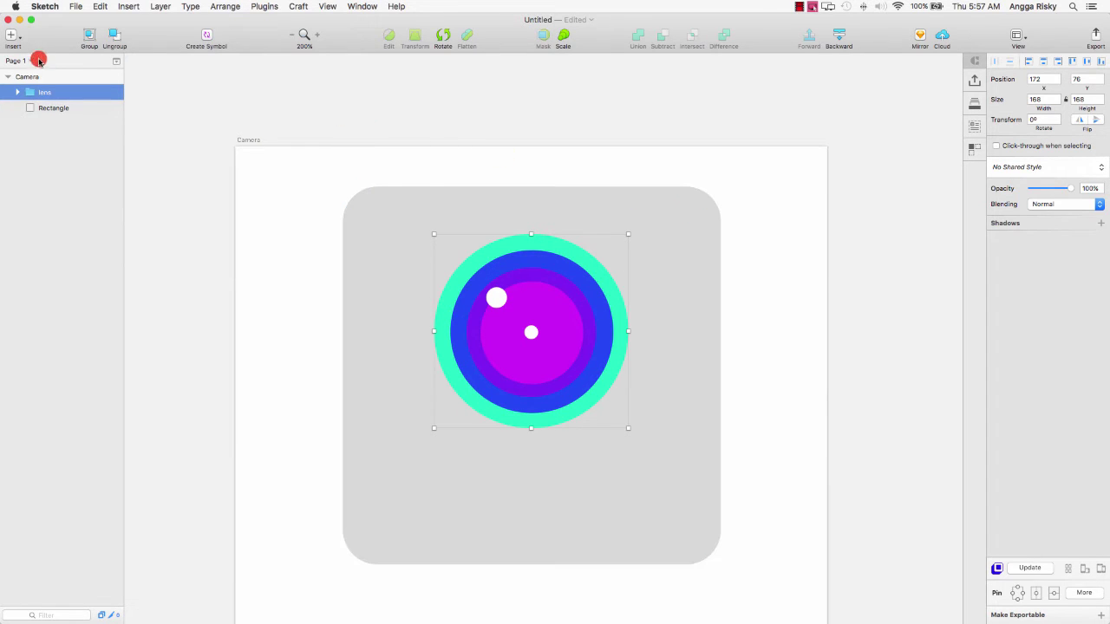
click(11, 35)
mouse_move(92, 84)
click(146, 134)
drag(367, 205, 385, 225)
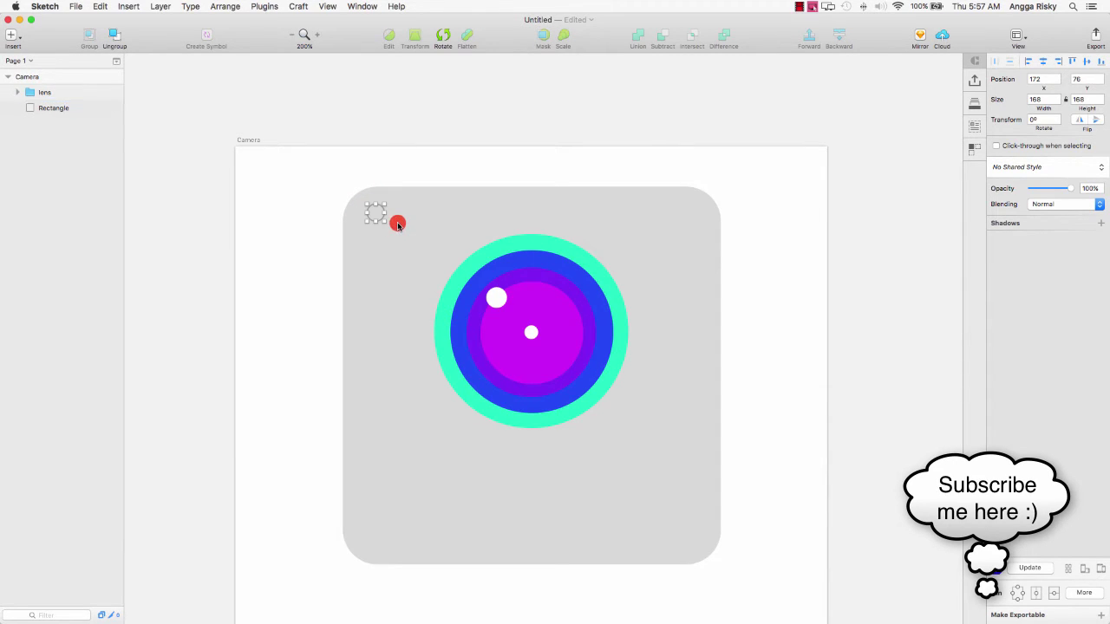
click(291, 35)
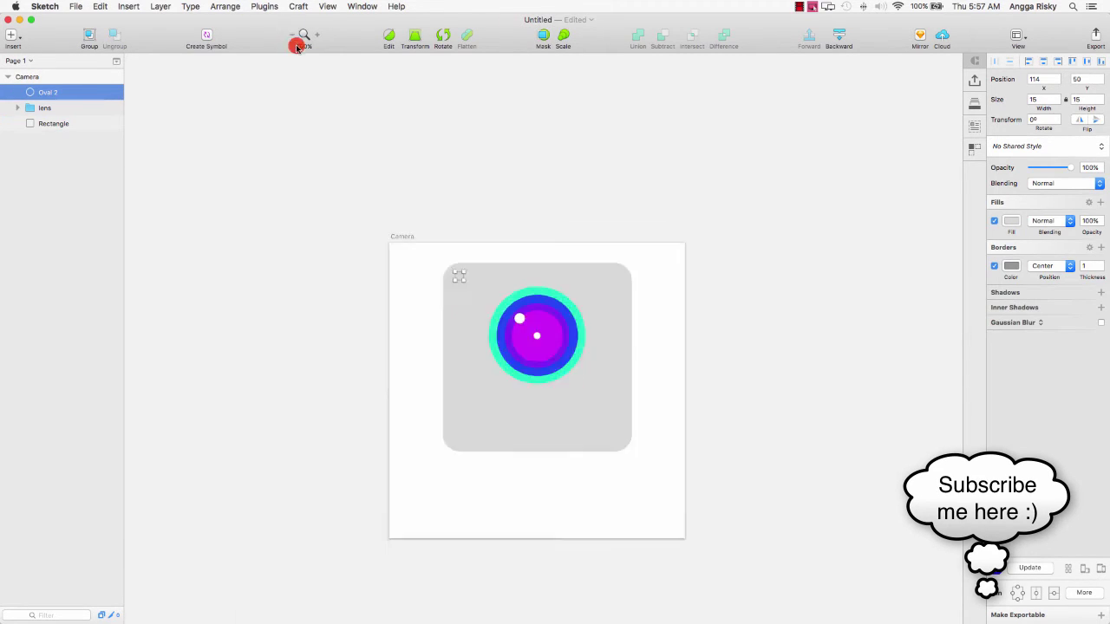
drag(465, 285, 471, 285)
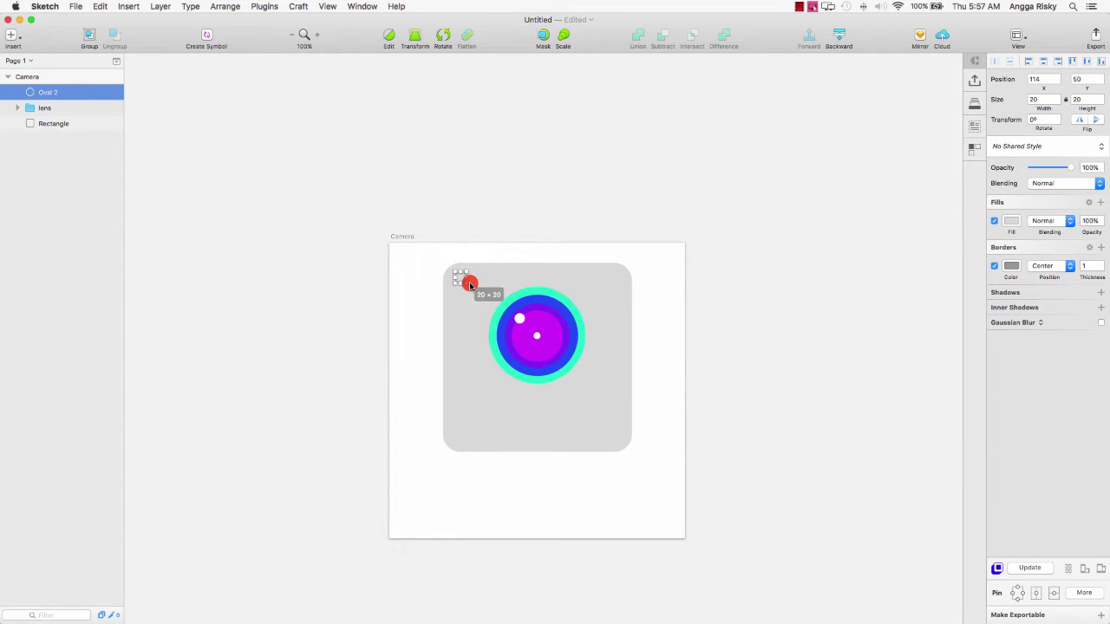
Step: Remove the small corner circle's border and fill it with dark grey 4A4A4A
click(999, 269)
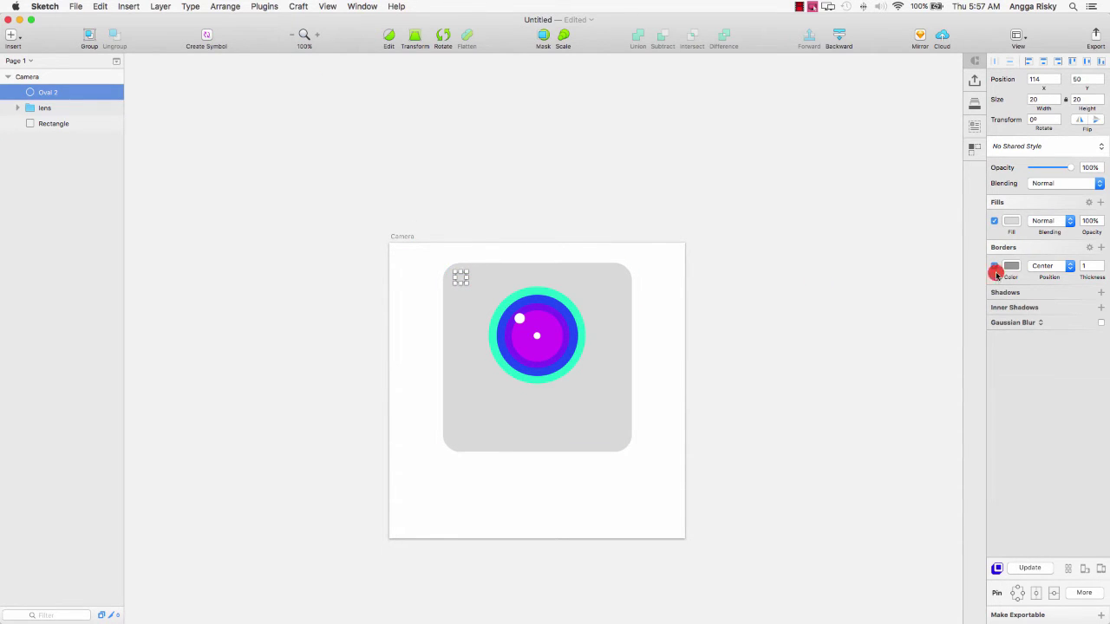
click(1010, 221)
click(1024, 425)
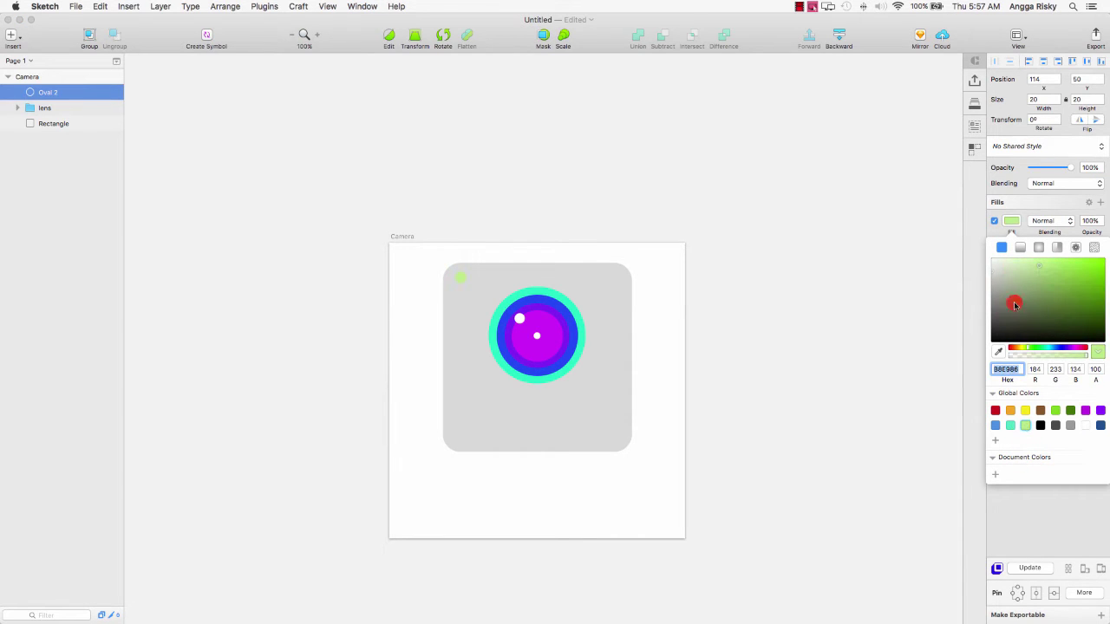
click(1051, 428)
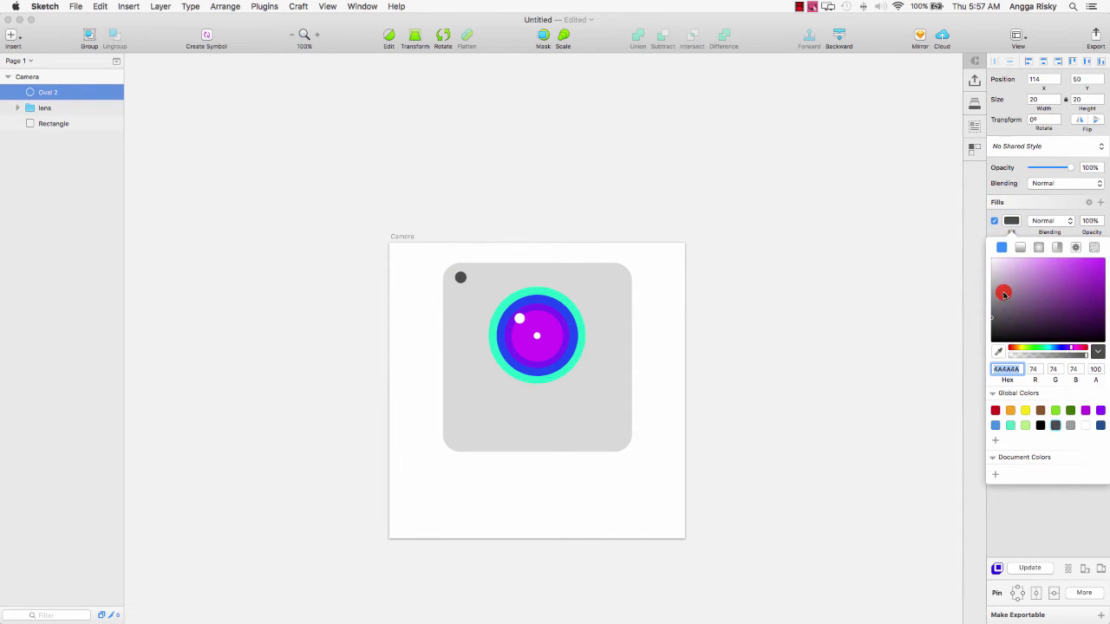
click(315, 240)
Step: Nudge the dark grey circle to X 113 and Y 55, checking its spacing from the body's edges
key(alt)
key(alt+Right)
key(alt+Left)
key(alt+Left)
key(alt+Down)
key(alt+Down)
key(alt+Down)
key(alt+Down)
key(alt+Down)
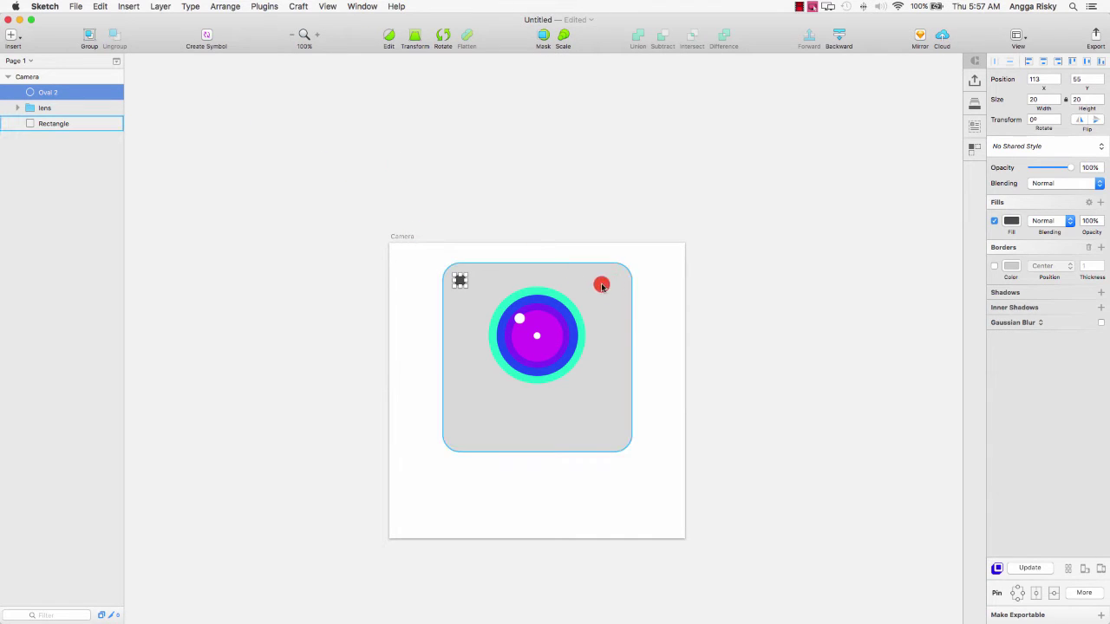
Step: Draw a rounded rectangle about 49 × 21 px over the dark grey circle and set its corner radius to 3
click(11, 34)
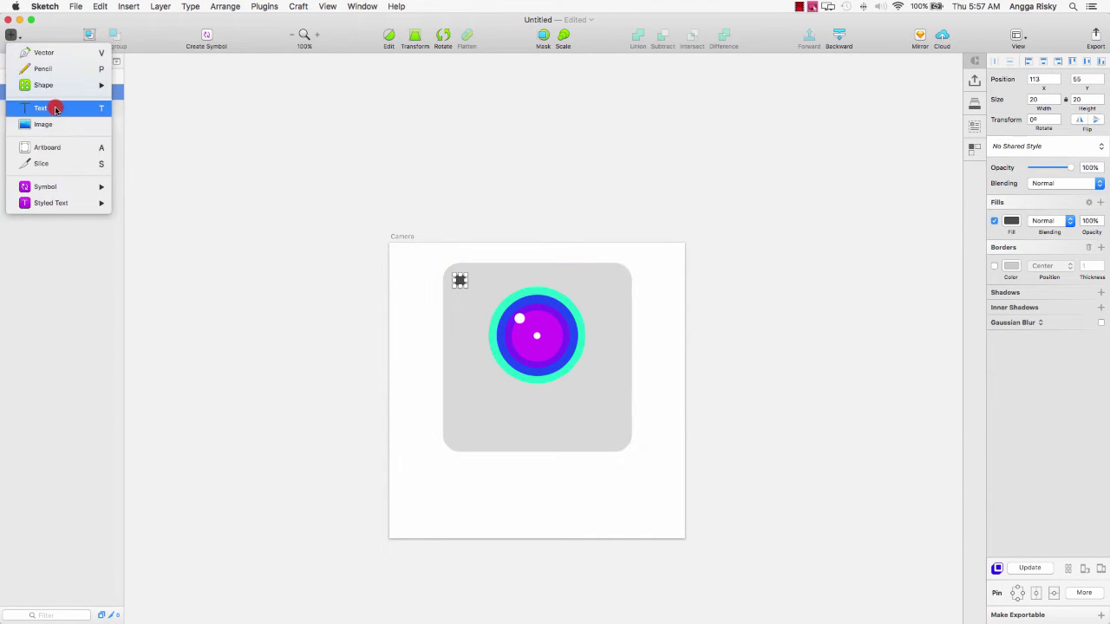
mouse_move(64, 87)
click(156, 149)
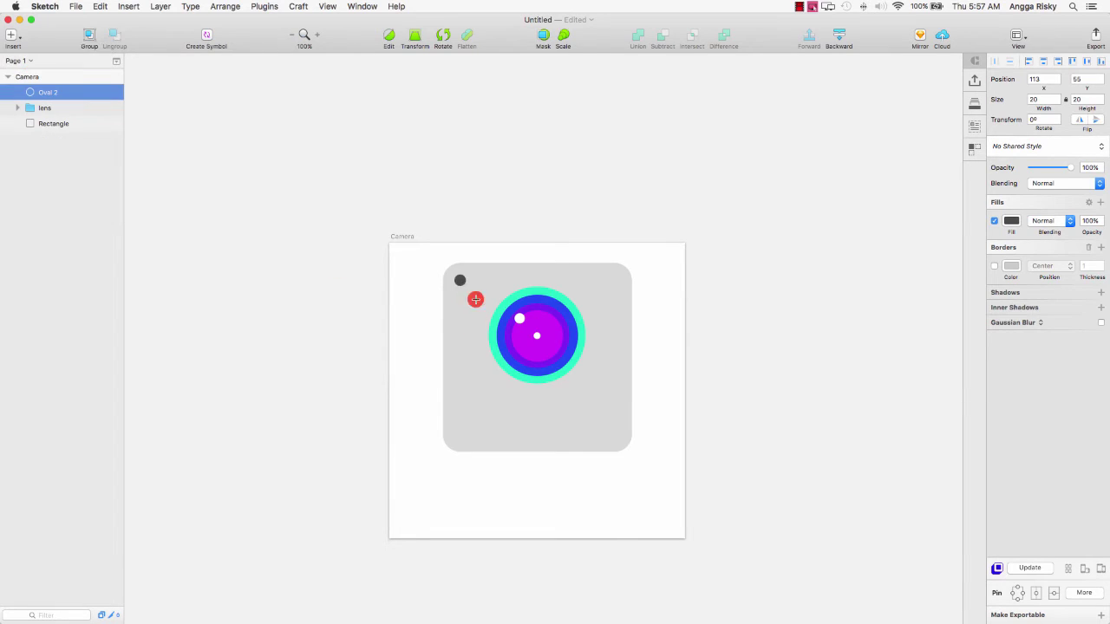
drag(457, 277, 483, 286)
click(886, 249)
click(1088, 144)
key(super+a)
text(3)
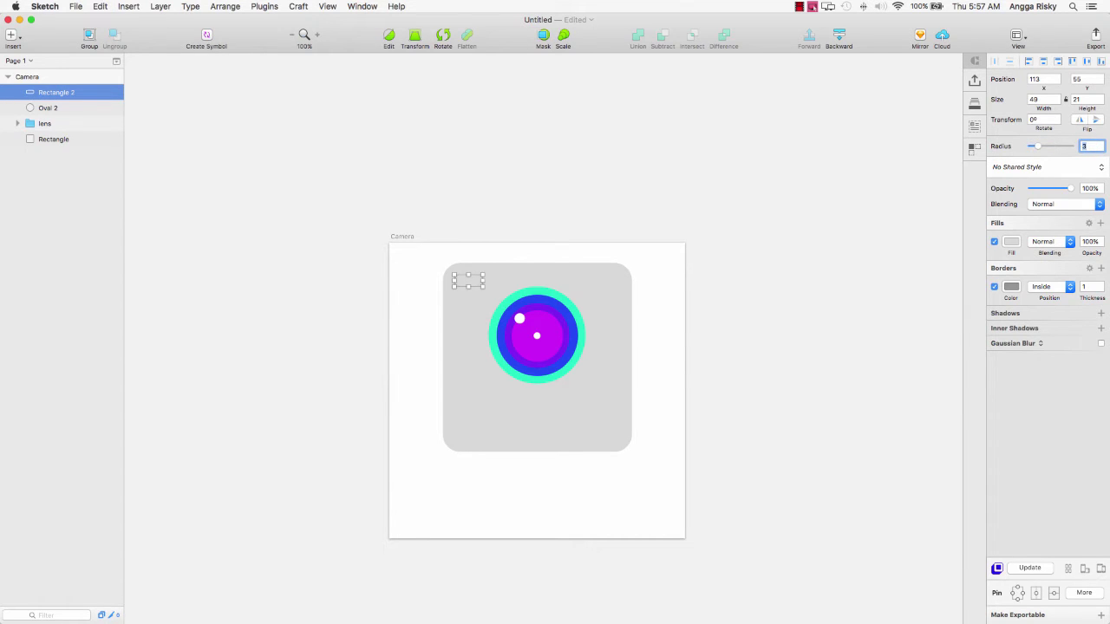
Step: Remove the small rectangle's border and fill it with dark grey 4A4A4A
click(994, 286)
click(1011, 241)
click(1055, 446)
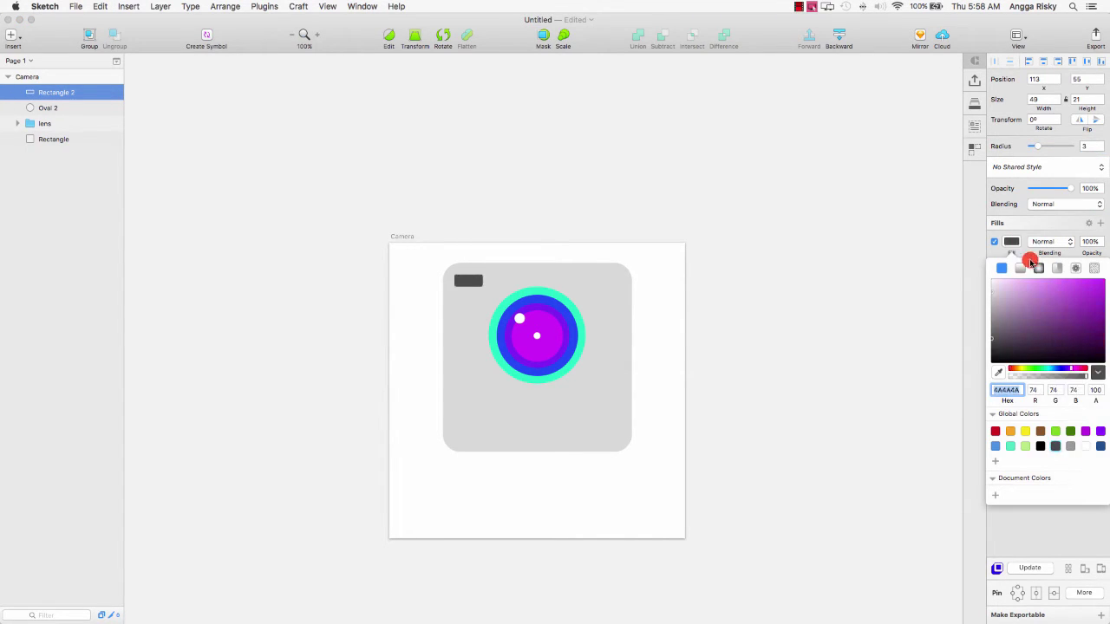
click(852, 238)
Step: Move the dark grey rectangle to the body's upper-right corner at X 351, level with the small circle
double_click(464, 281)
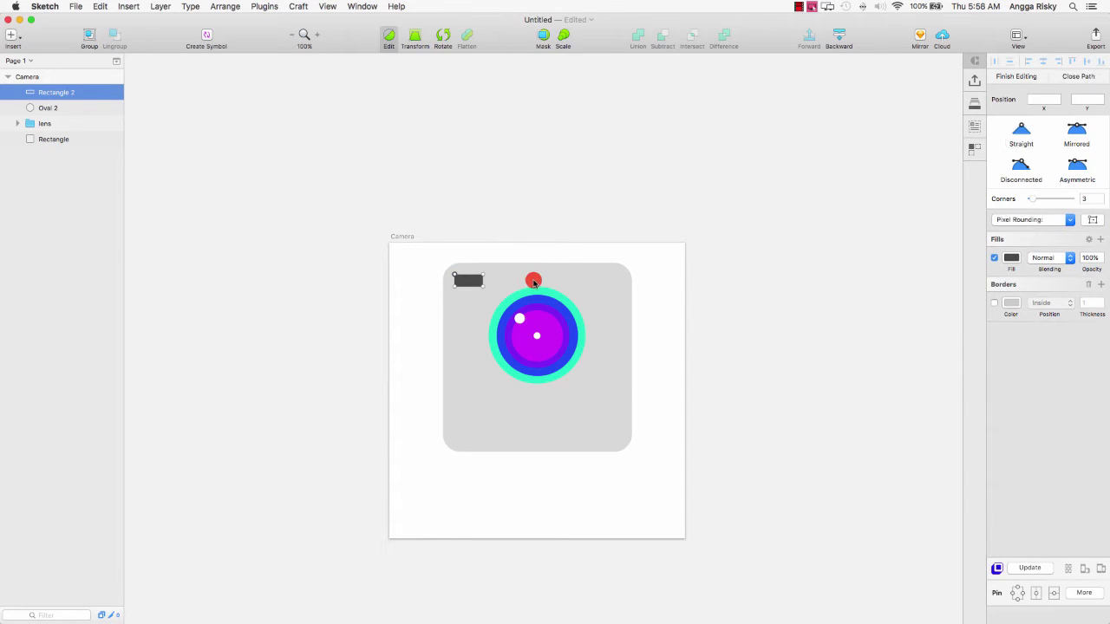
key(Escape)
drag(475, 284, 605, 284)
key(alt)
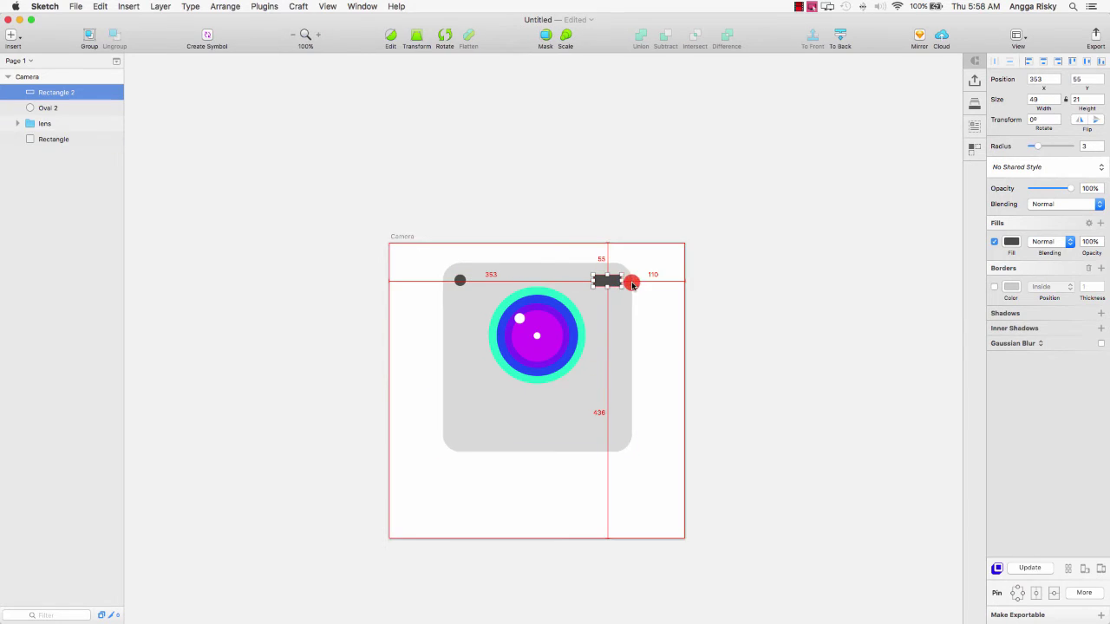
key(alt+Left)
key(alt+Left)
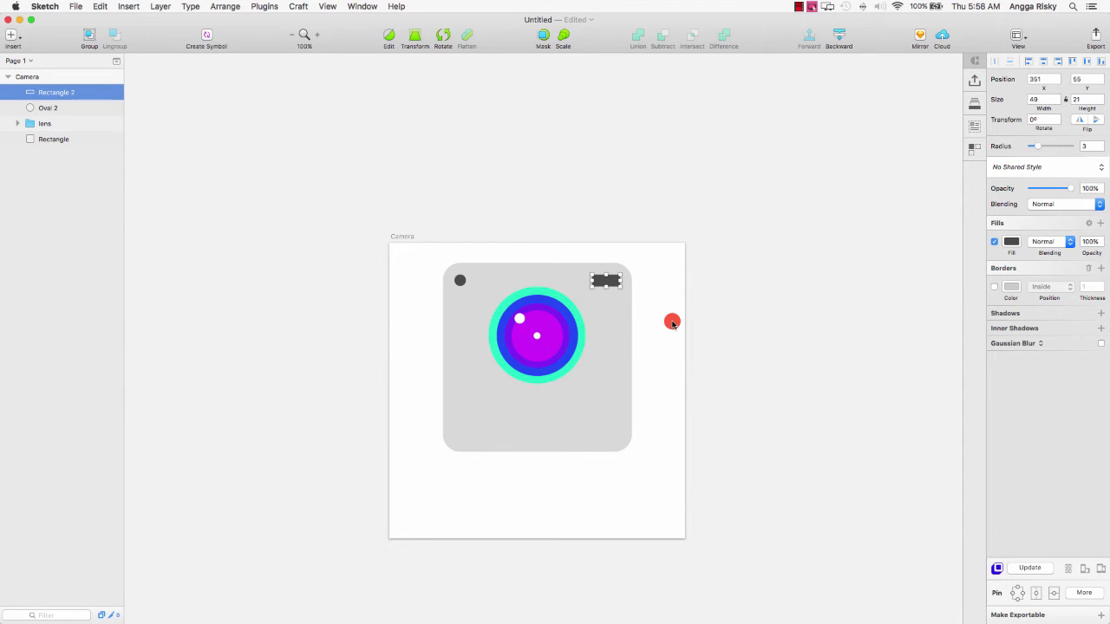
scroll(672, 323, down, 1)
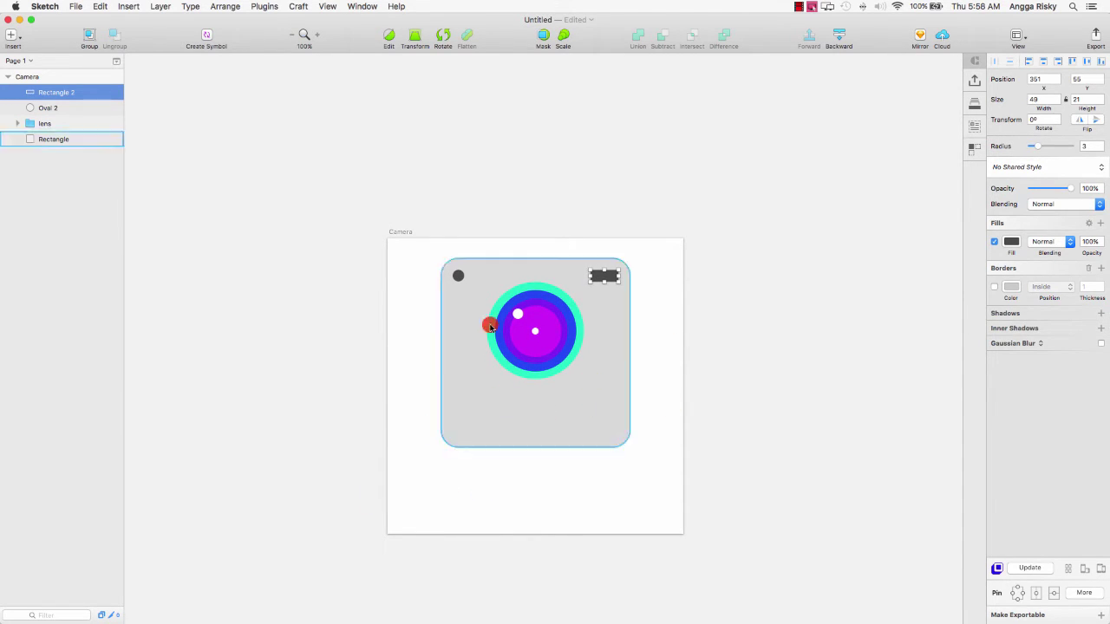
Step: Draw a closed four-cornered vector path about 361 × 92 px across the lower body, extending past its side and bottom edges
click(9, 34)
click(43, 50)
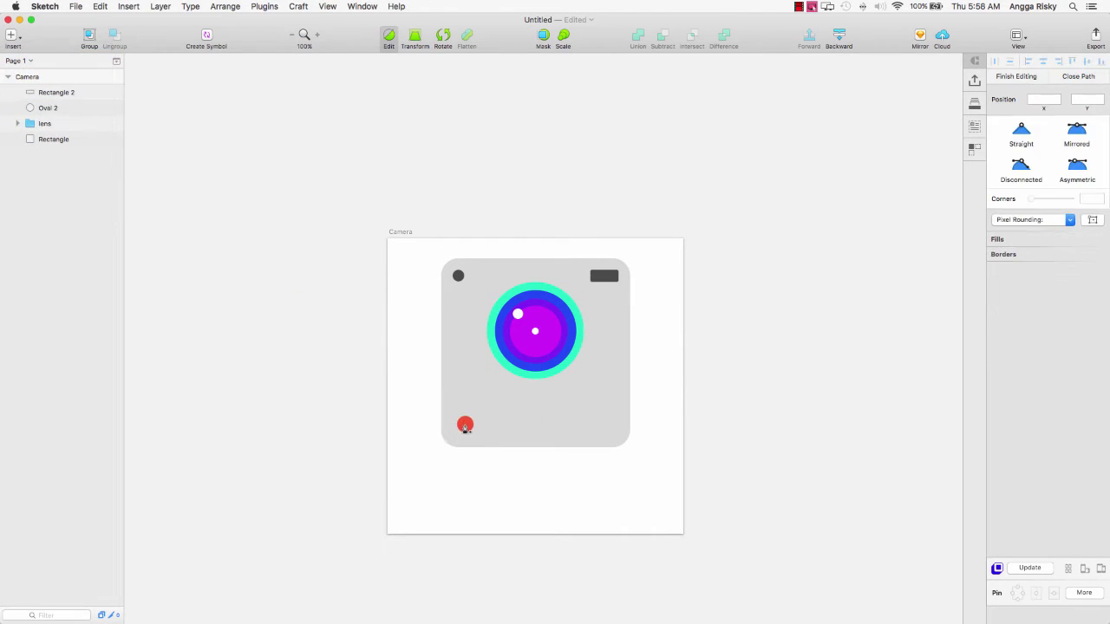
click(429, 411)
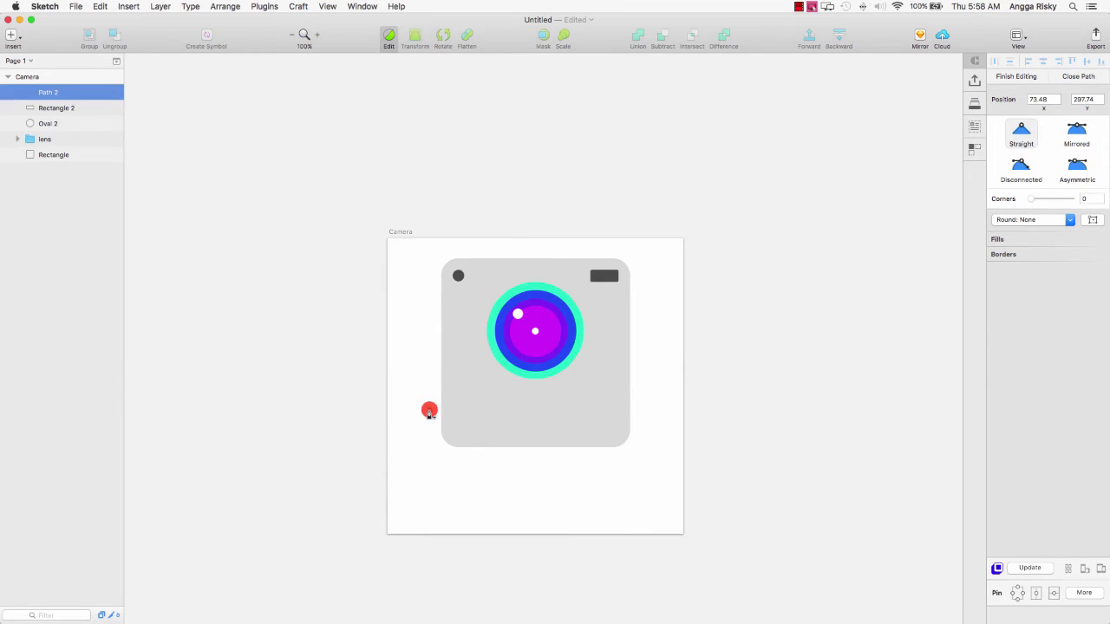
click(637, 410)
click(638, 464)
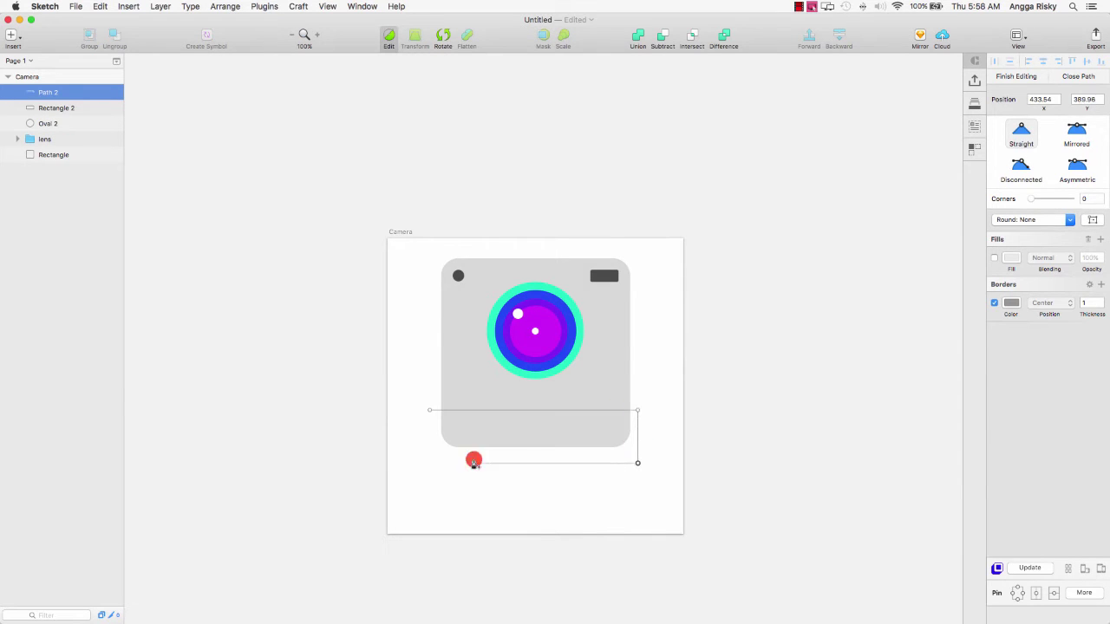
click(428, 463)
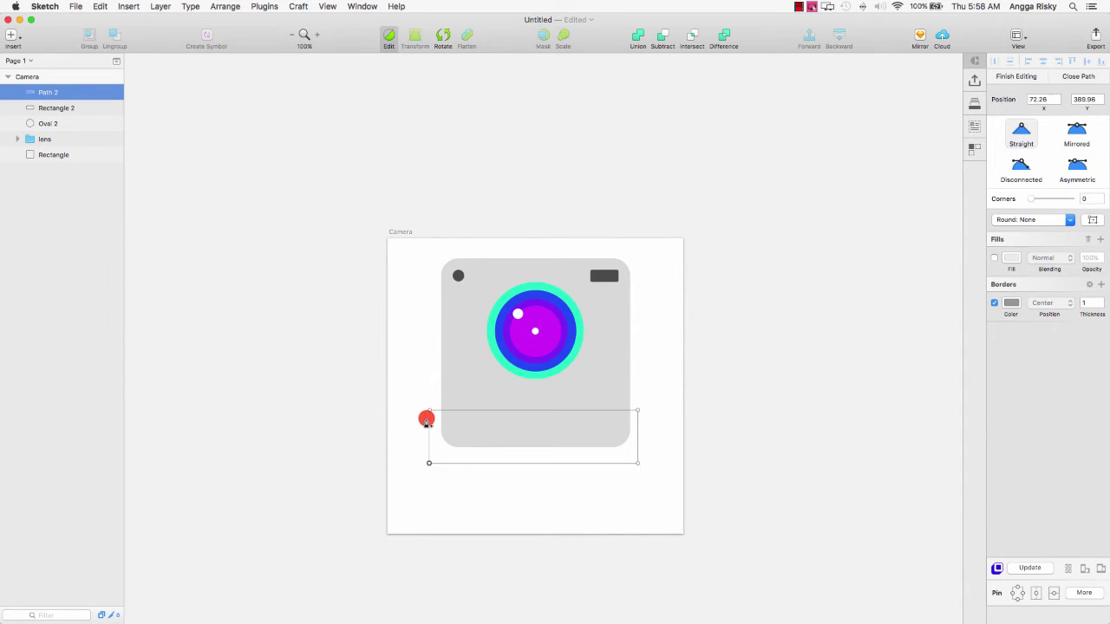
click(428, 410)
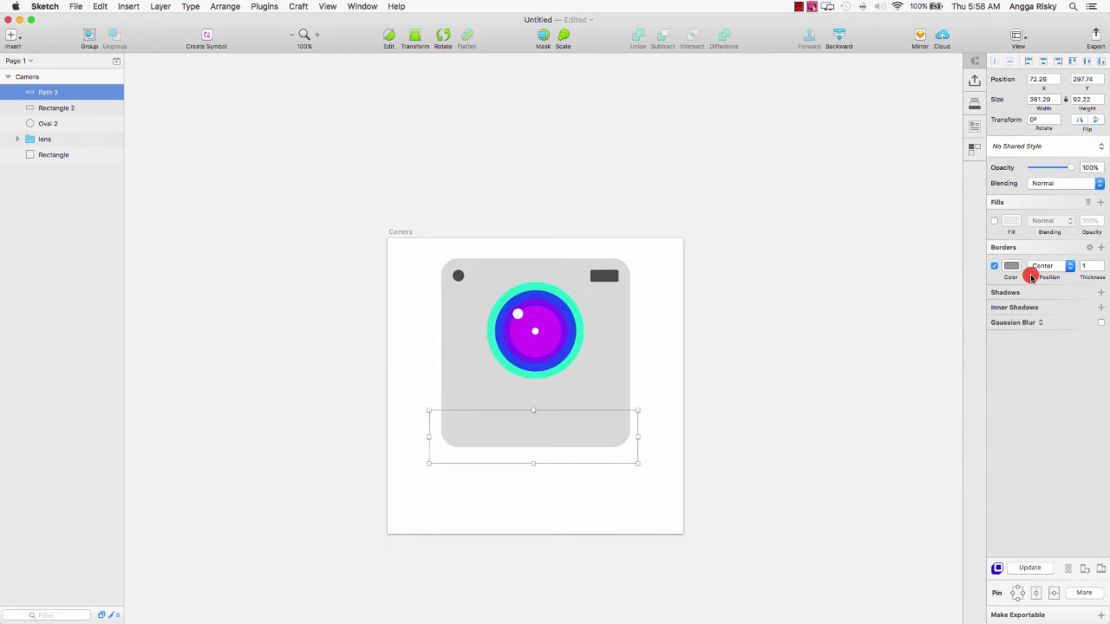
Step: Remove the path's border and fill it with dark grey 4A4A4A
click(994, 267)
click(995, 220)
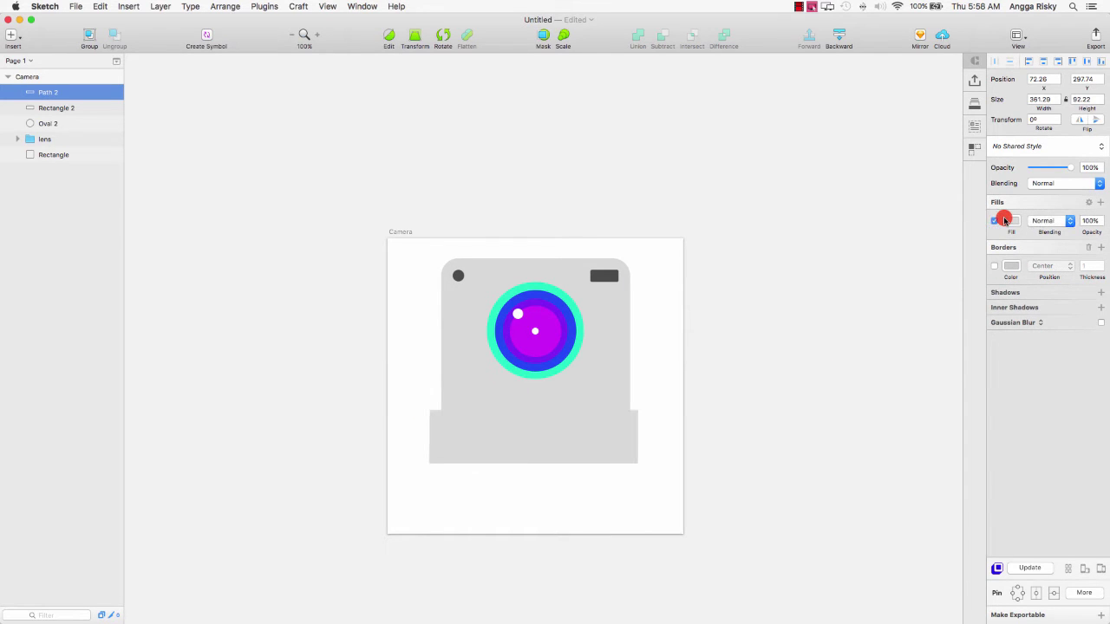
click(1010, 220)
click(1054, 425)
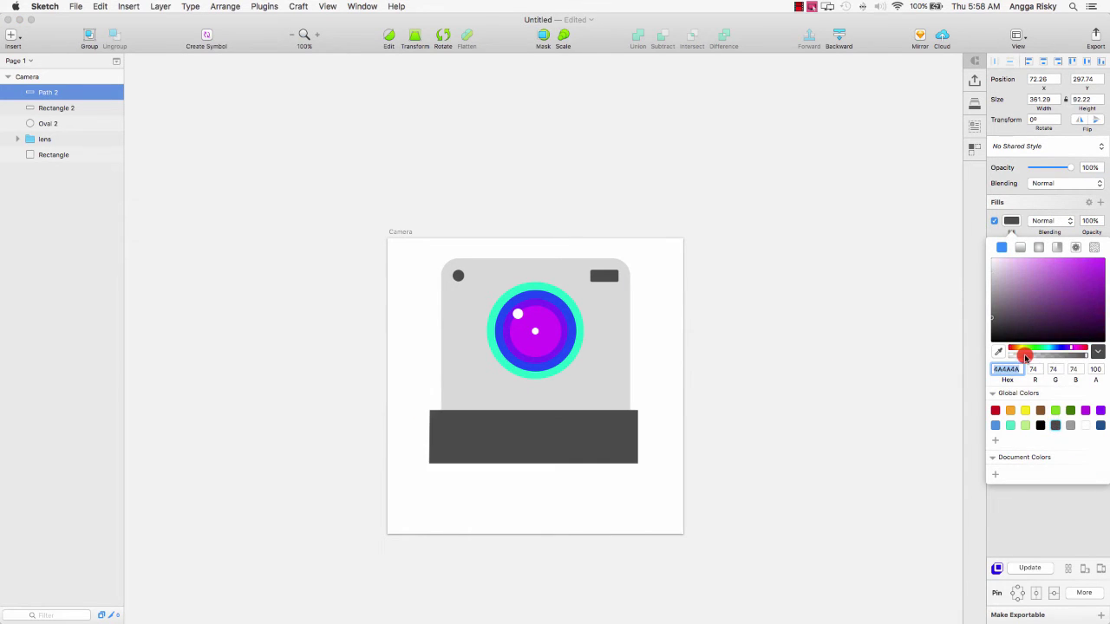
click(1011, 220)
Step: Order the dark band directly above the body layer, below the lens, and make the body rectangle a mask
drag(42, 92, 48, 149)
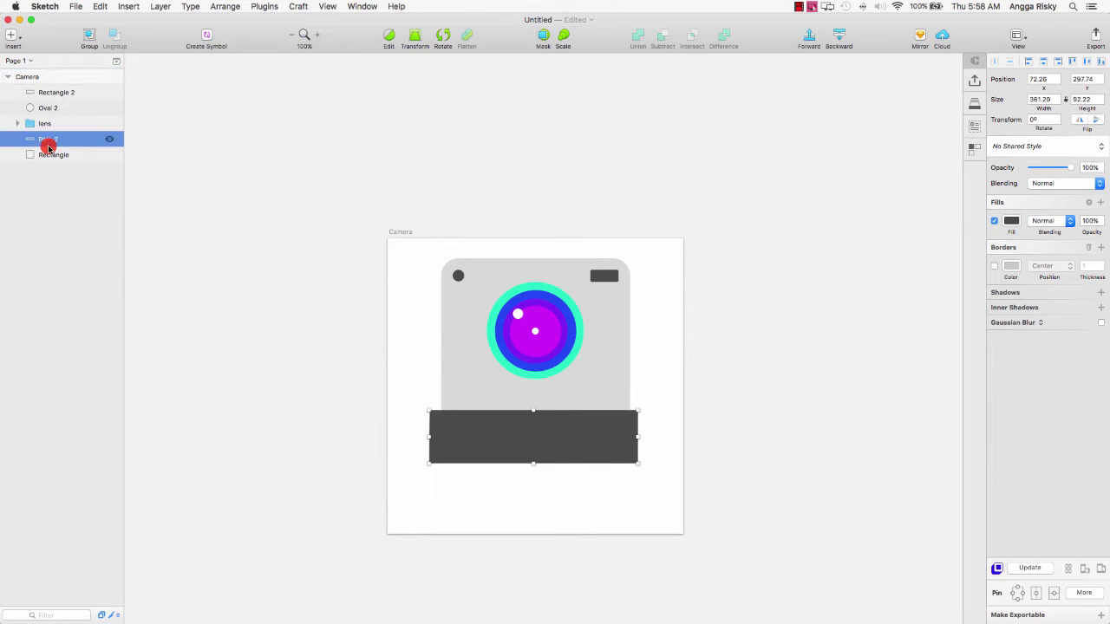
right_click(49, 154)
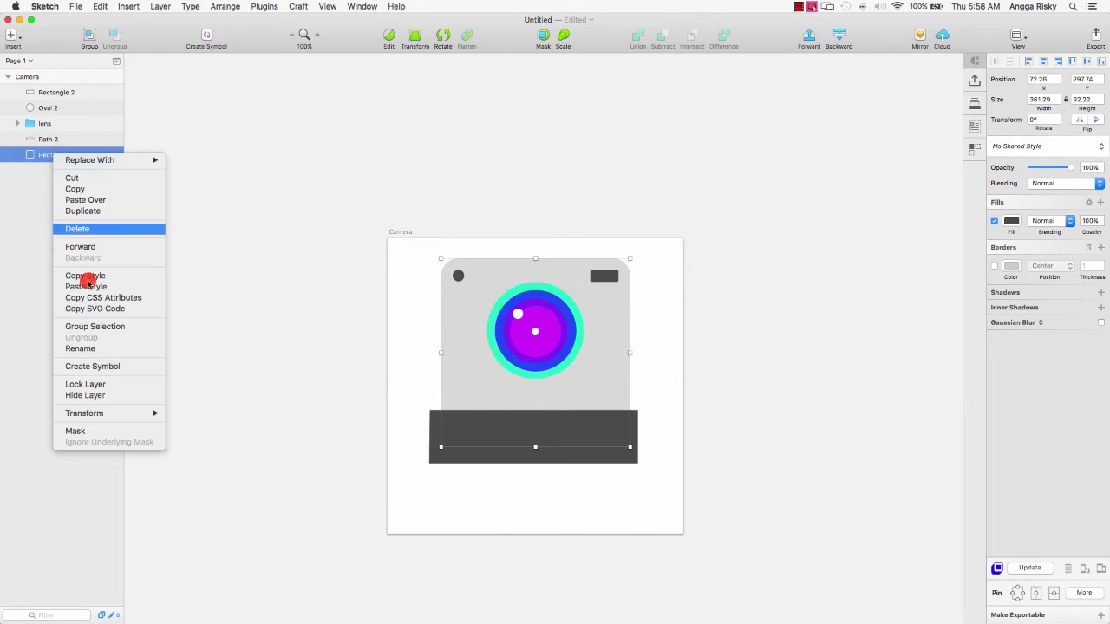
click(97, 431)
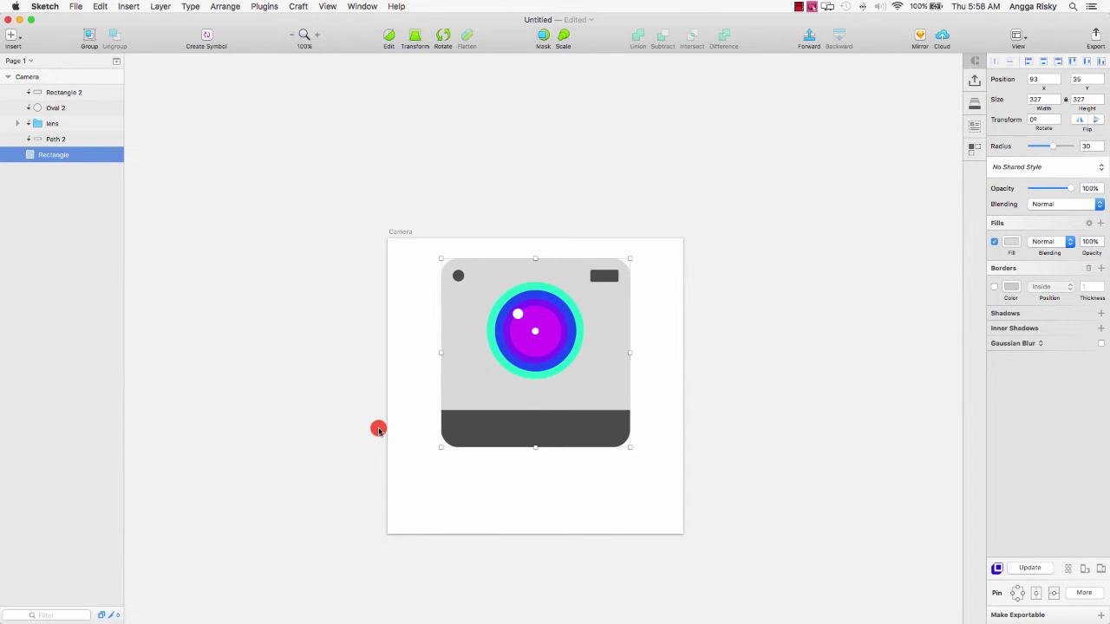
Step: Duplicate the dark bottom band and fill the copy with medium grey 9B9B9B
click(94, 140)
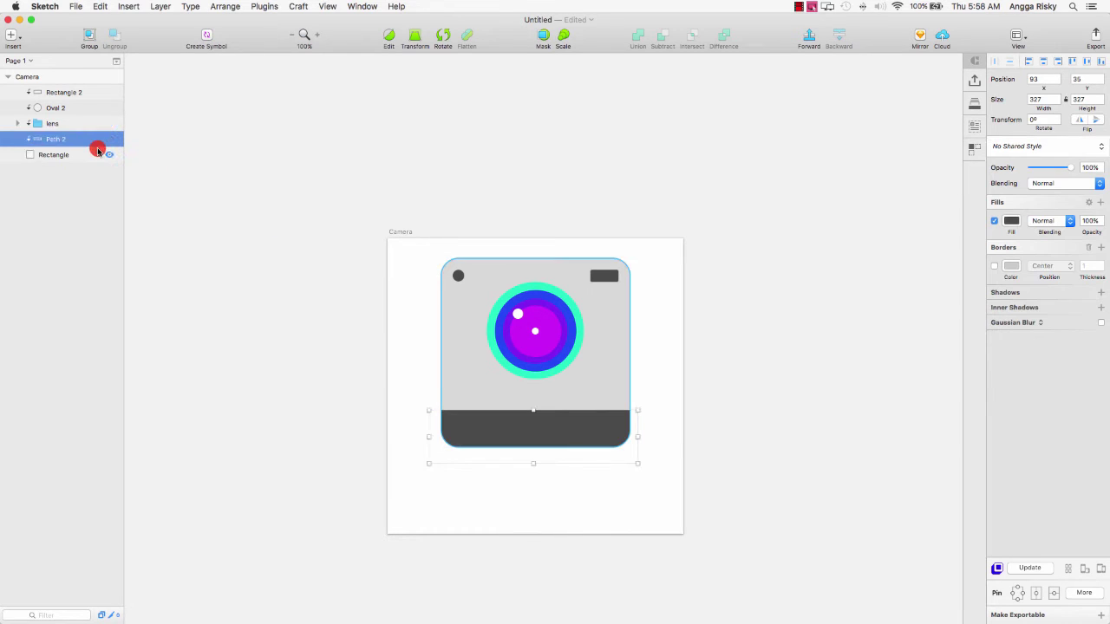
right_click(72, 140)
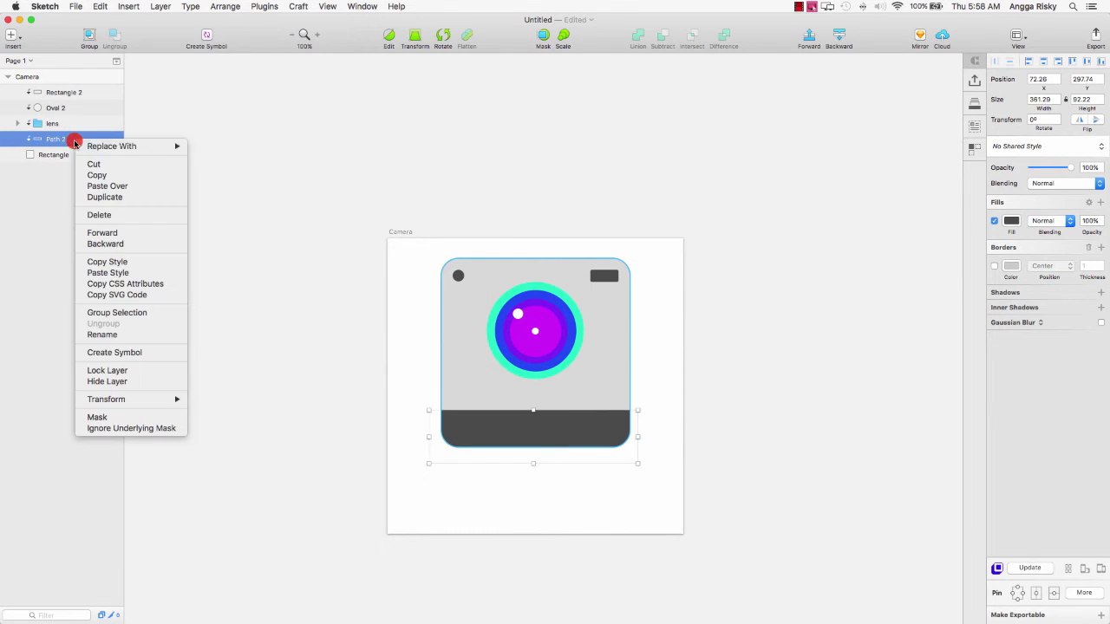
click(109, 196)
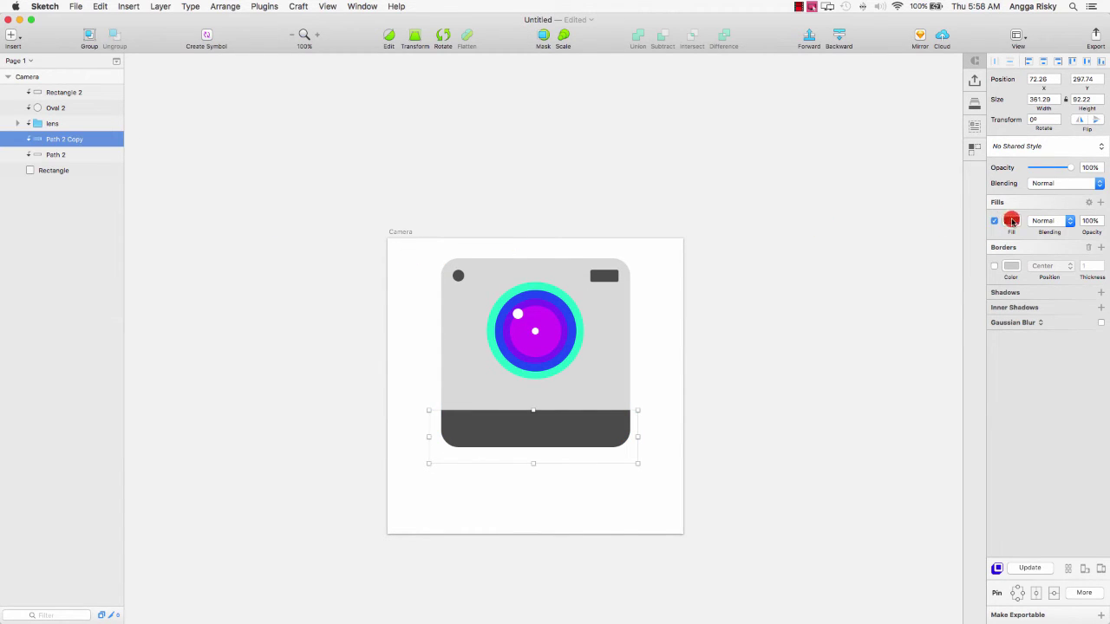
click(1011, 221)
click(1070, 425)
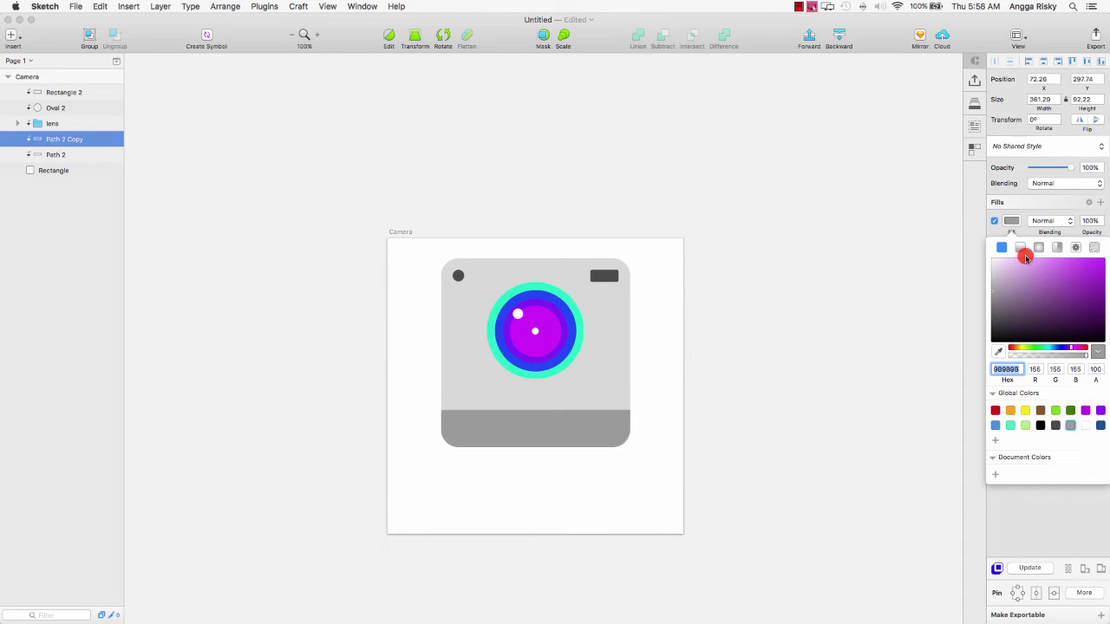
Step: Resize the medium grey copy into a band about 64 px high, sitting directly above the dark band
click(543, 426)
drag(535, 464, 537, 376)
key(super+equal)
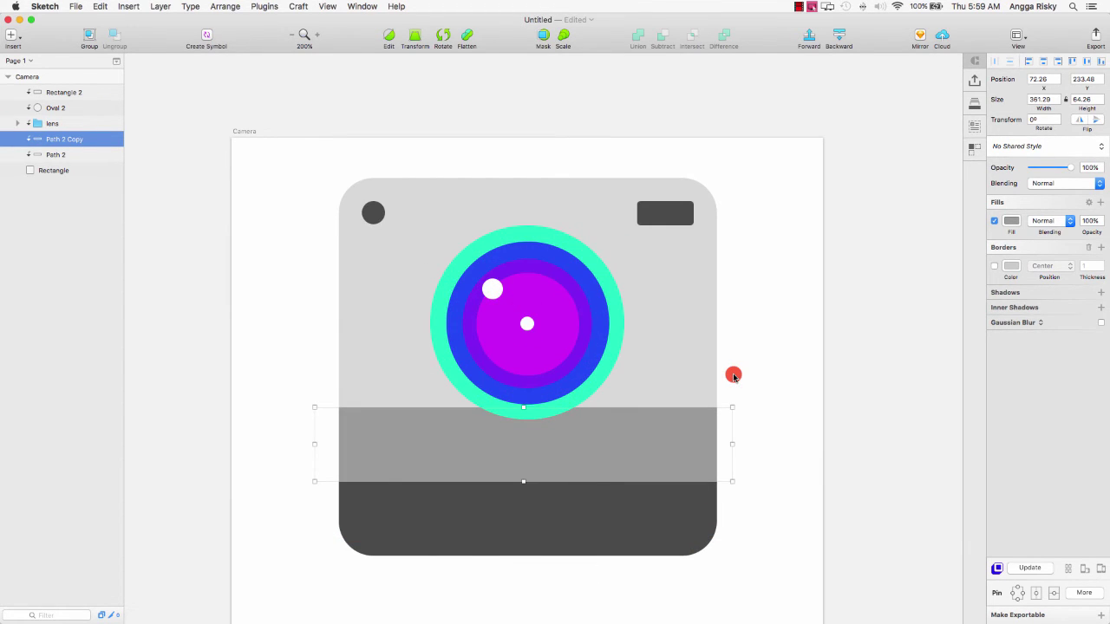
Step: Shrink the lens group to 127 × 127 px and place it horizontally centred at Y 87
click(552, 356)
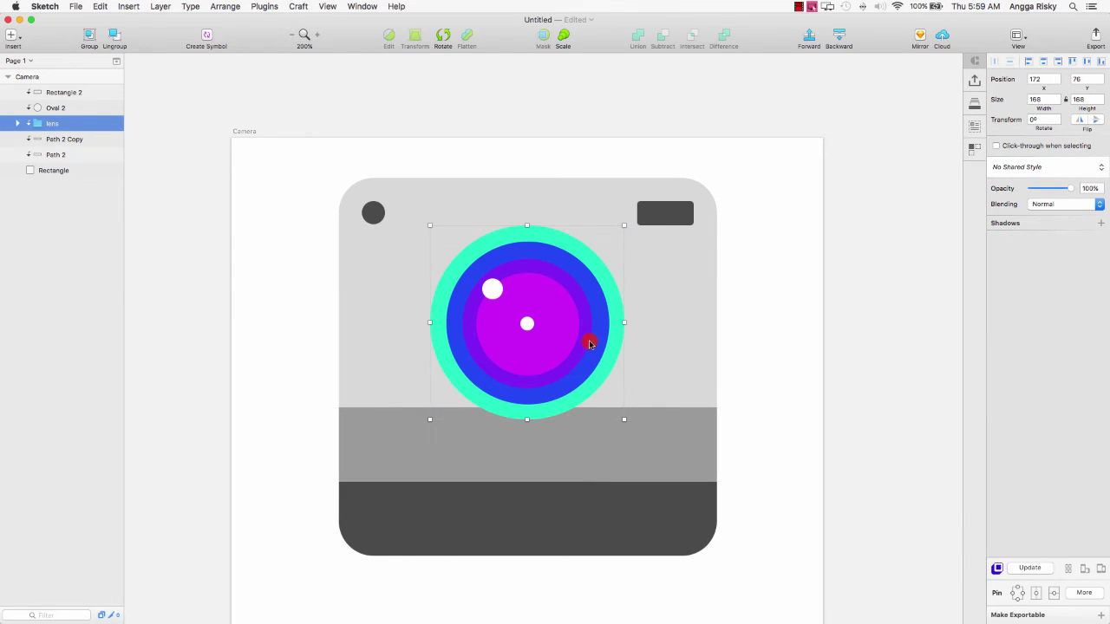
drag(620, 417, 578, 379)
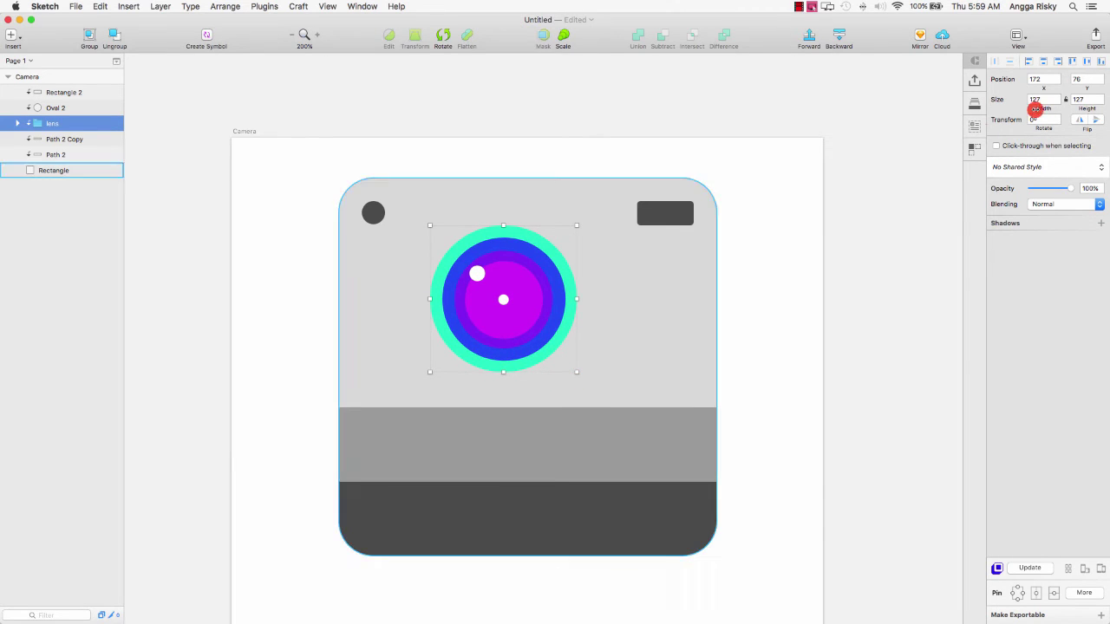
click(1045, 63)
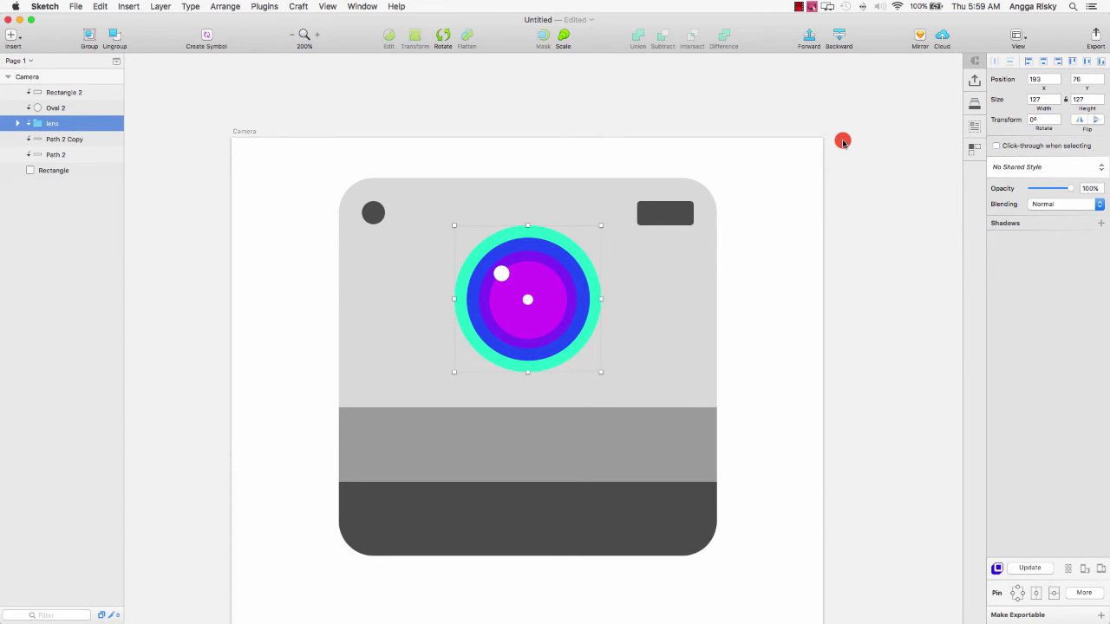
key(shift+Down)
key(Down)
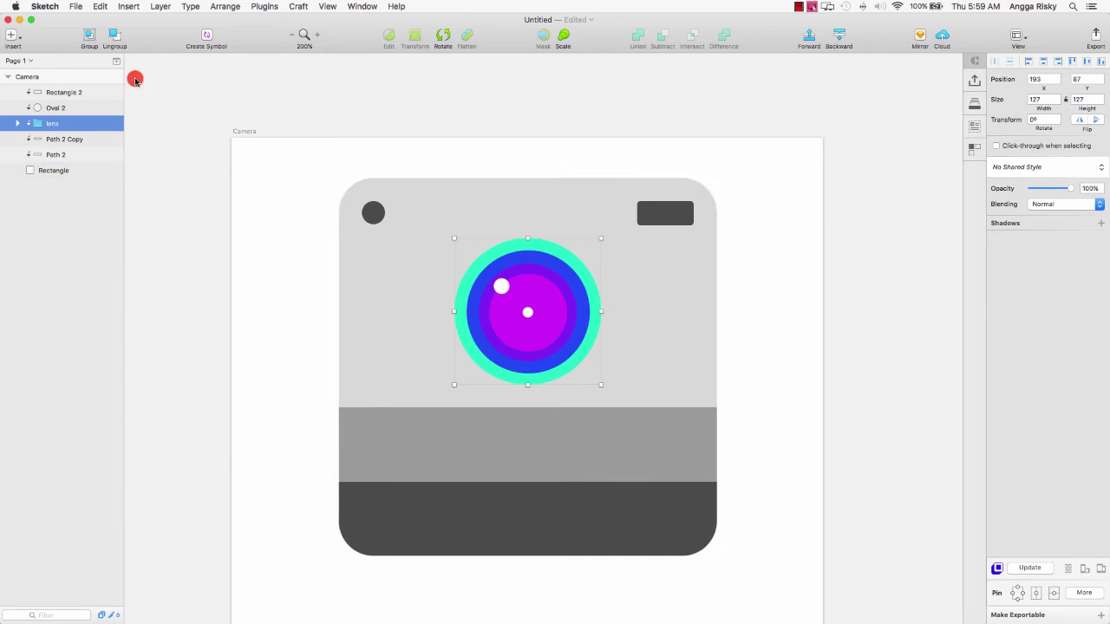
Step: Draw a rectangle about 61 × 107 px from the lens's lower part down to the dark band's upper edge
click(8, 36)
mouse_move(94, 84)
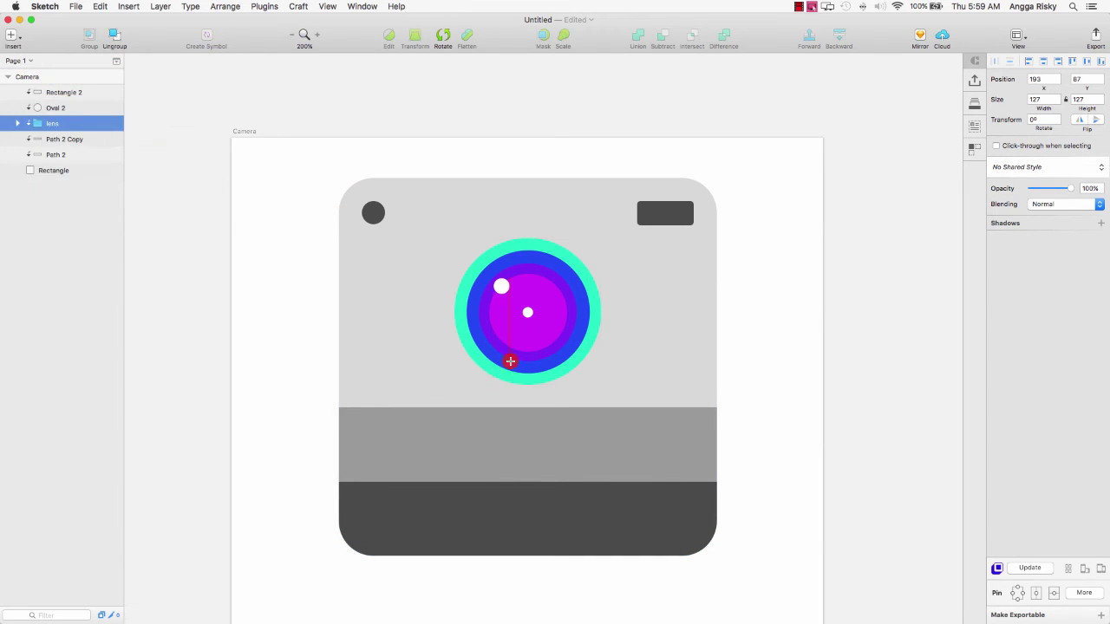
drag(501, 358, 569, 471)
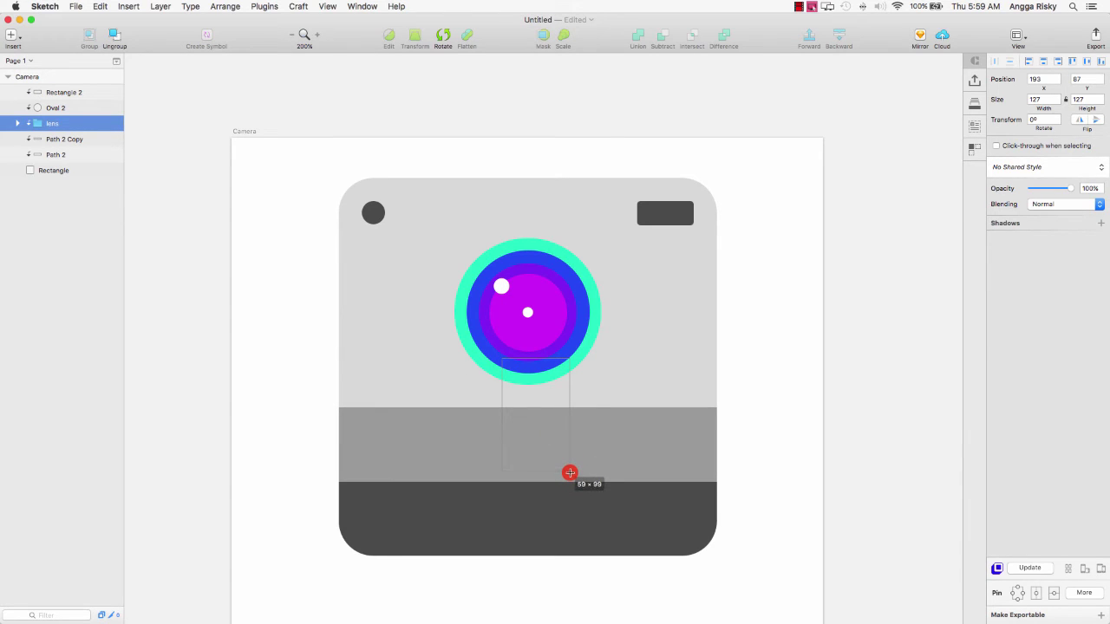
drag(569, 472, 571, 482)
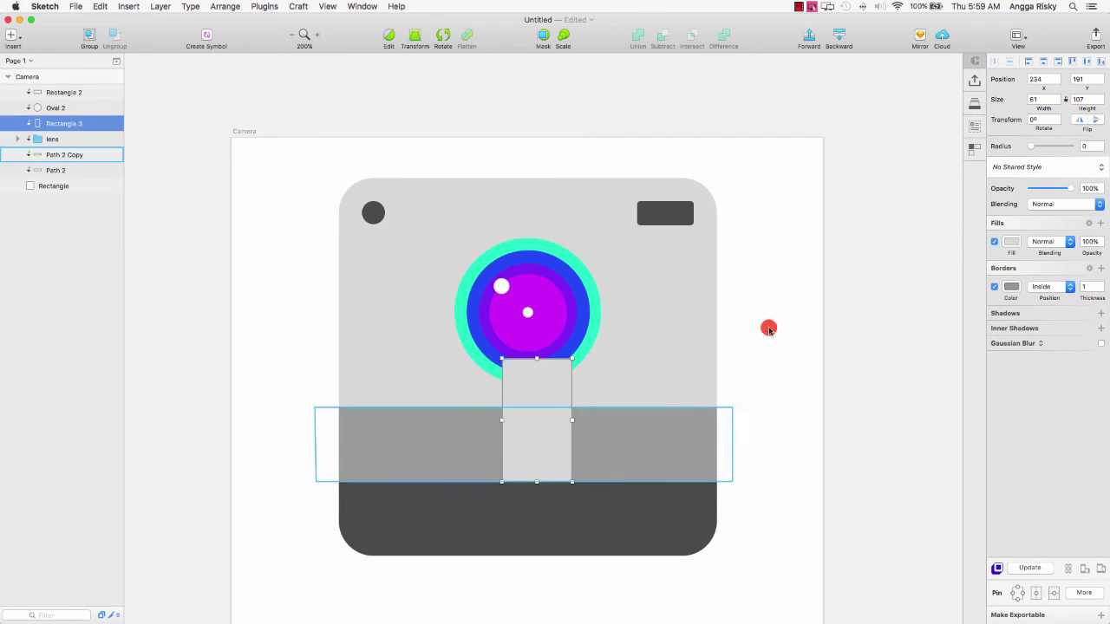
Step: Remove the vertical rectangle's border and fill it with blue-violet 5247DB
click(995, 287)
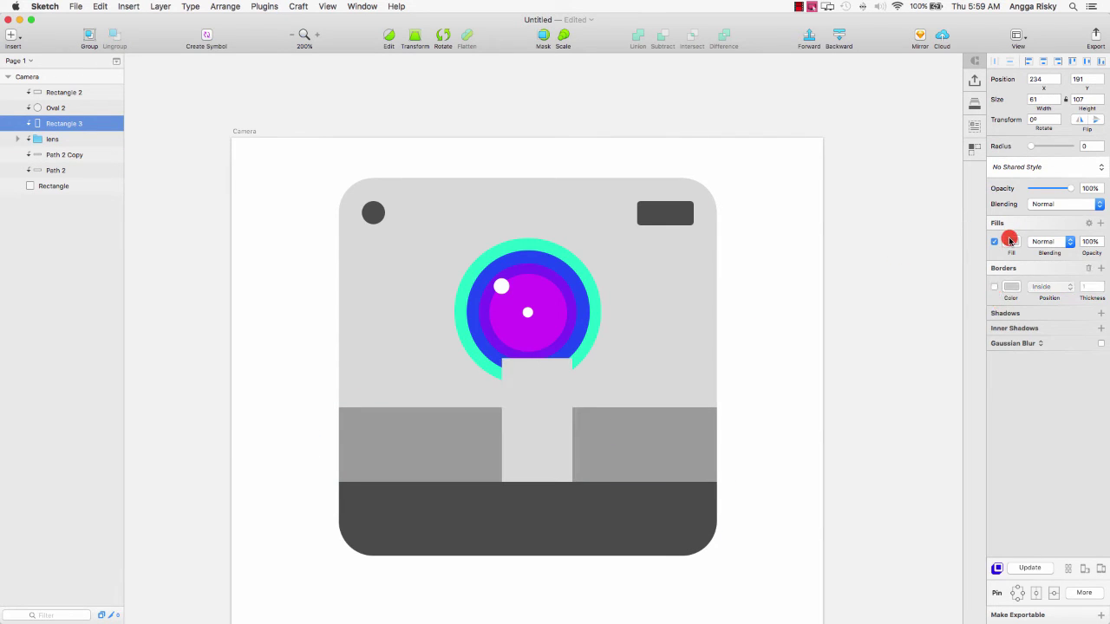
click(1011, 241)
click(1055, 446)
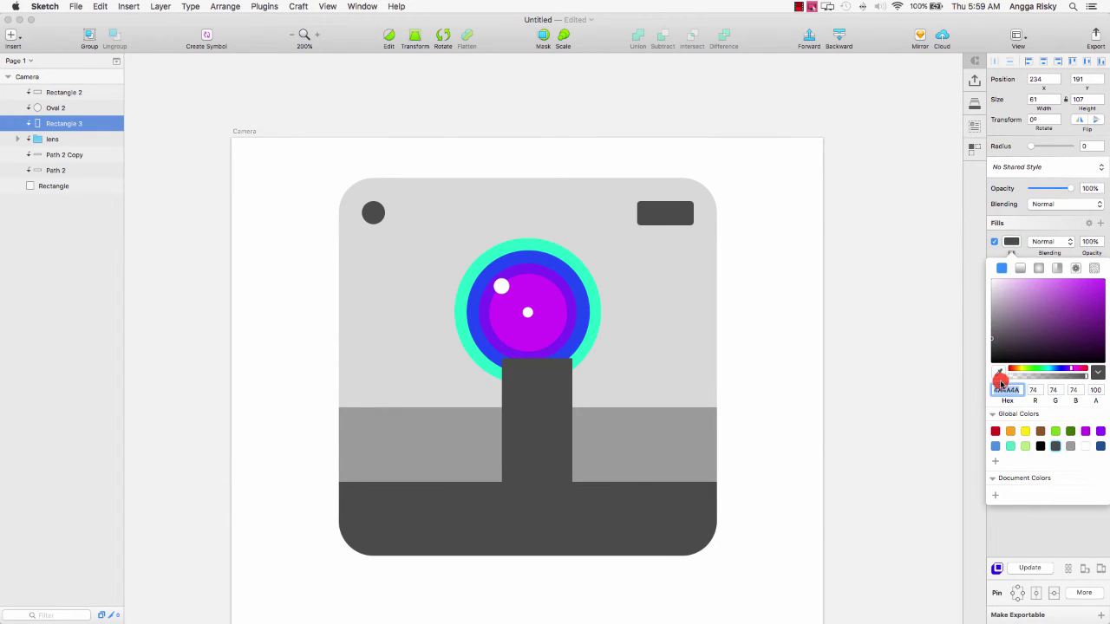
drag(1036, 371, 1041, 371)
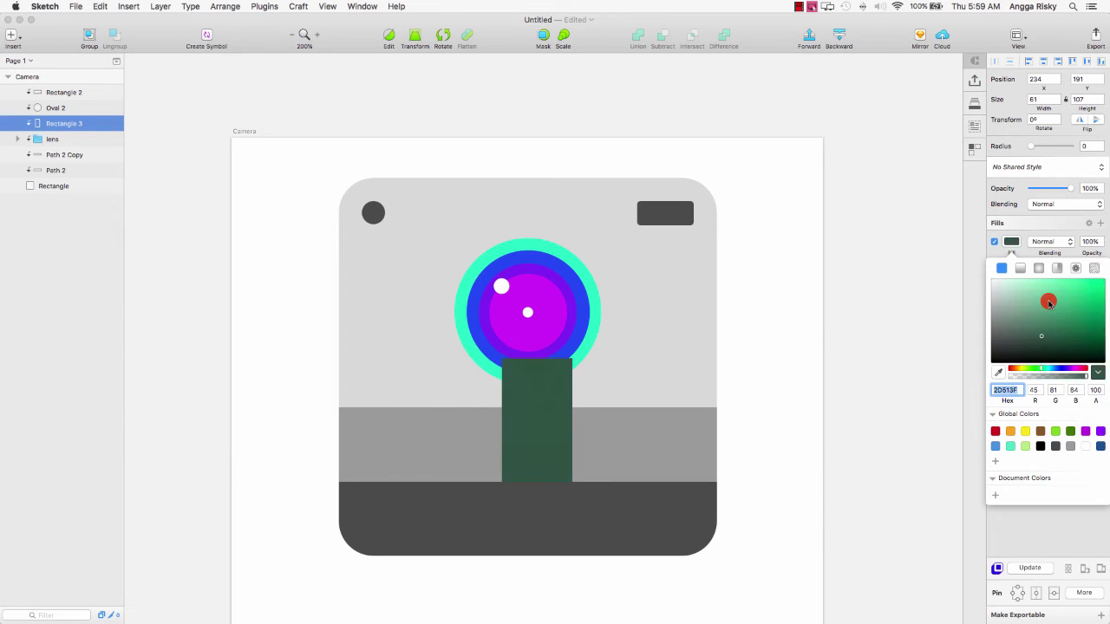
click(1046, 299)
mouse_move(1056, 331)
mouse_down()
mouse_move(1070, 319)
mouse_move(1067, 290)
mouse_up()
click(1063, 375)
click(1010, 244)
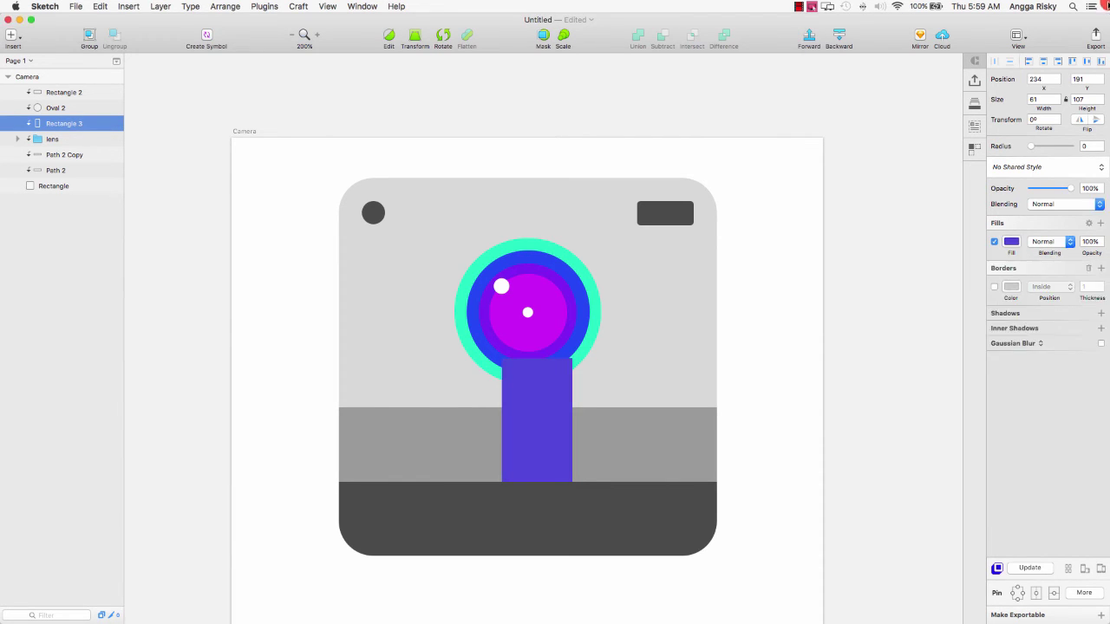
Step: Centre the blue-violet strip horizontally on the artboard and place its layer behind the lens
click(1033, 64)
drag(49, 124, 50, 149)
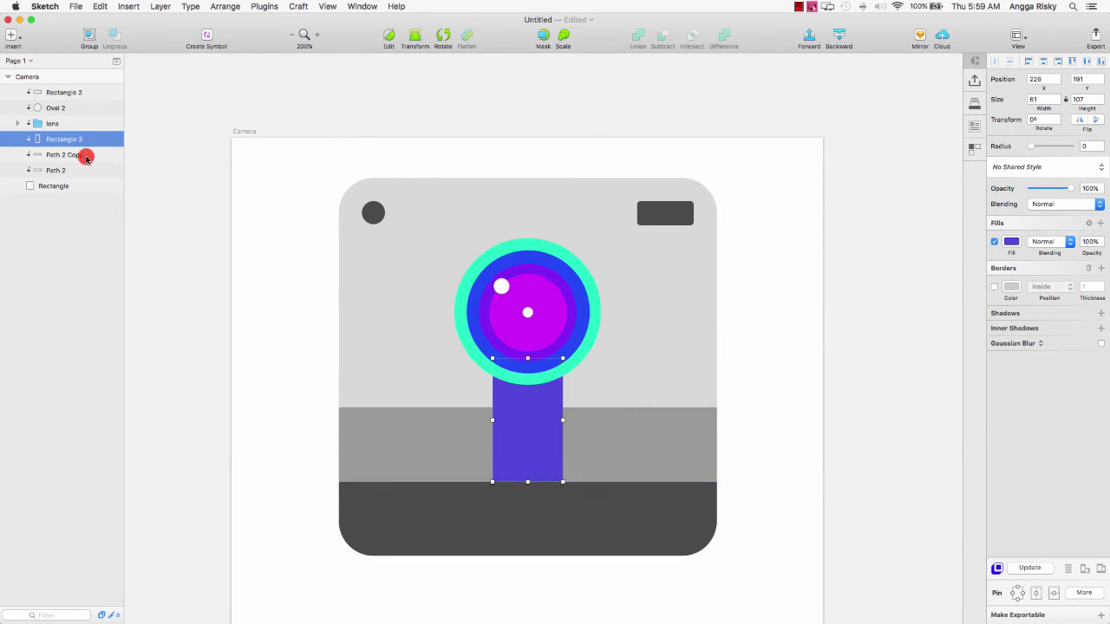
Step: Duplicate the blue-violet strip as a darker shade of the same colour that covers only its right half
right_click(79, 142)
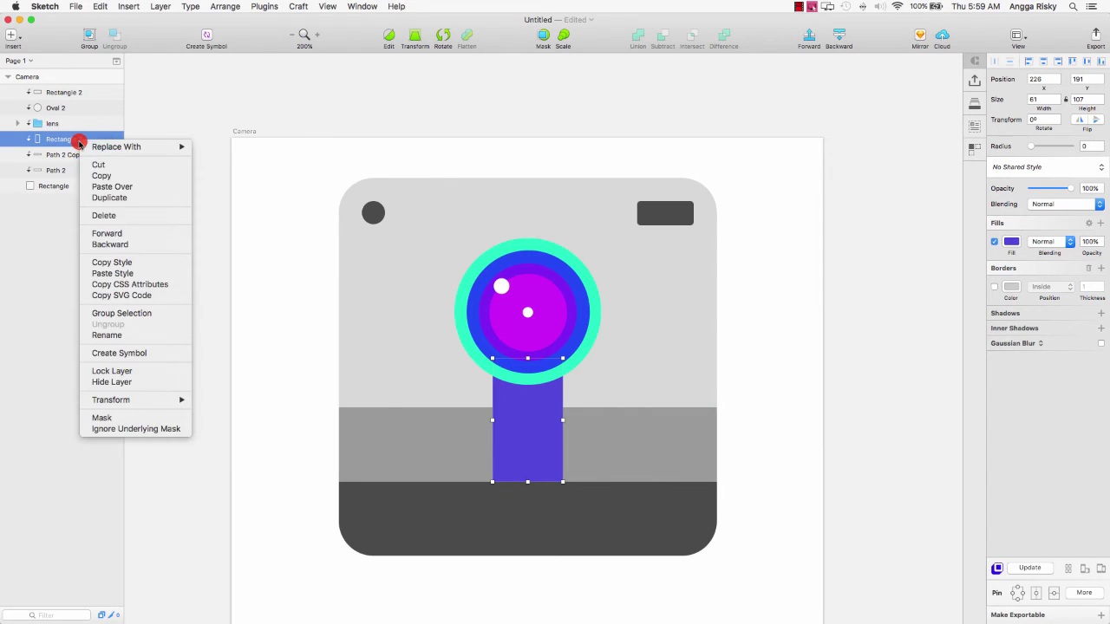
click(143, 198)
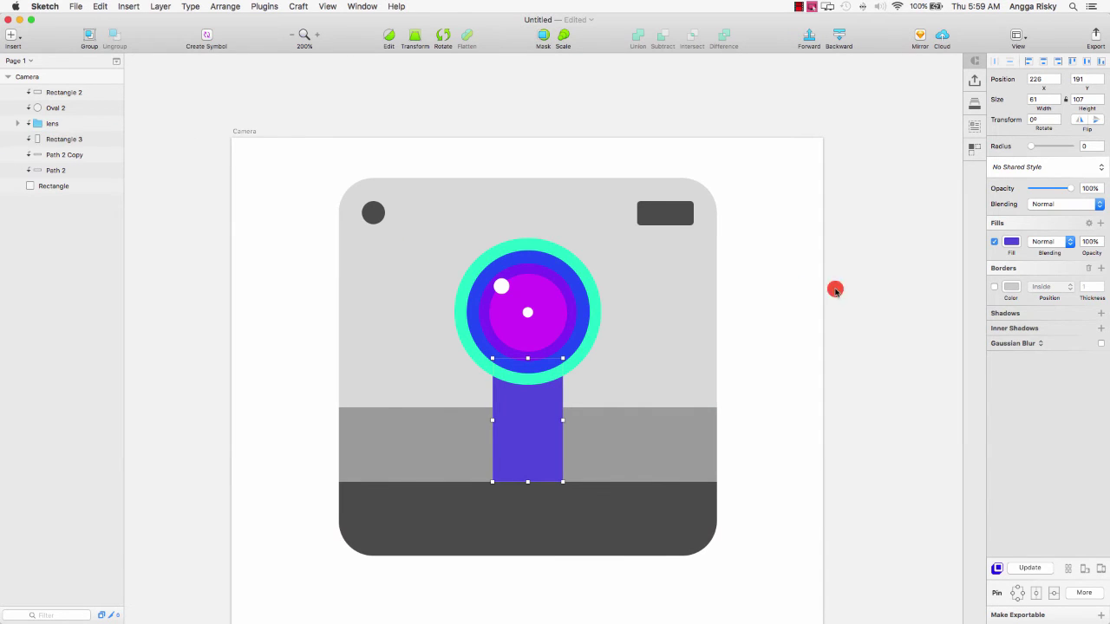
click(1008, 242)
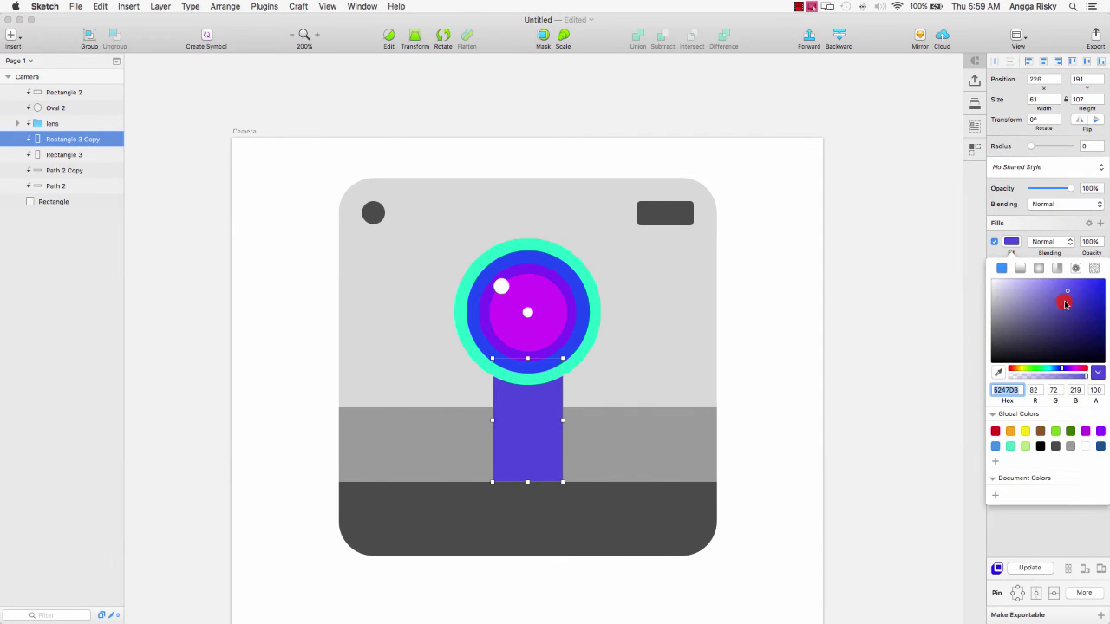
drag(1068, 305, 1067, 300)
click(1012, 243)
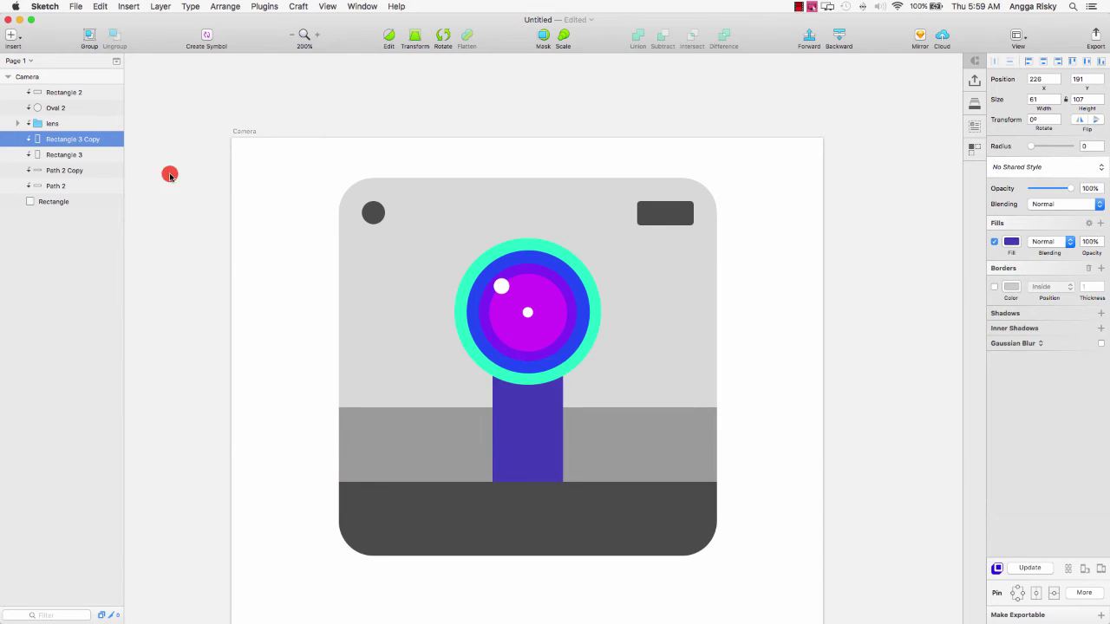
drag(494, 420, 525, 422)
click(796, 376)
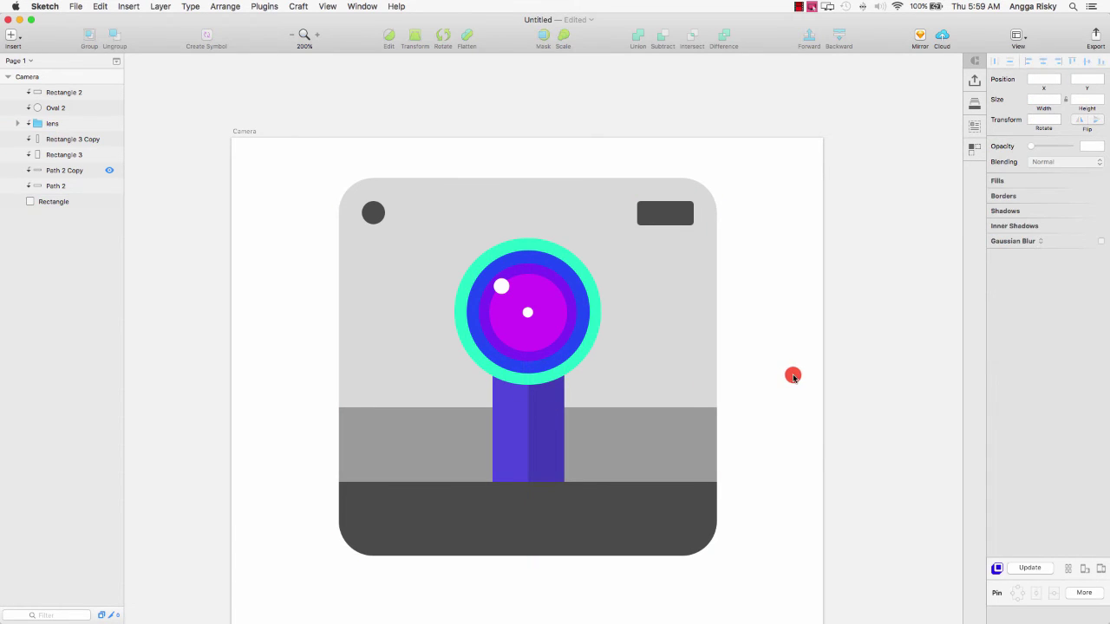
Step: Nudge the lens group down to Y 102, over the upper part of the two-tone strip
click(548, 305)
key(Down)
key(Down)
key(Down)
key(Down)
key(Down)
key(Down)
key(Down)
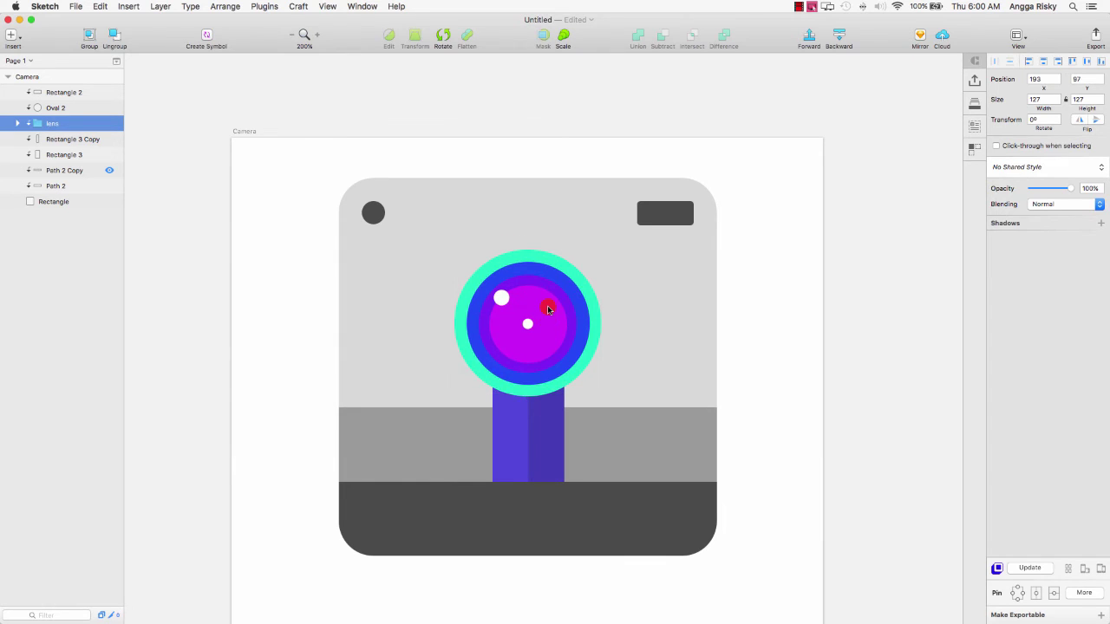
key(Down)
key(Down)
key(Down)
key(Down)
key(Down)
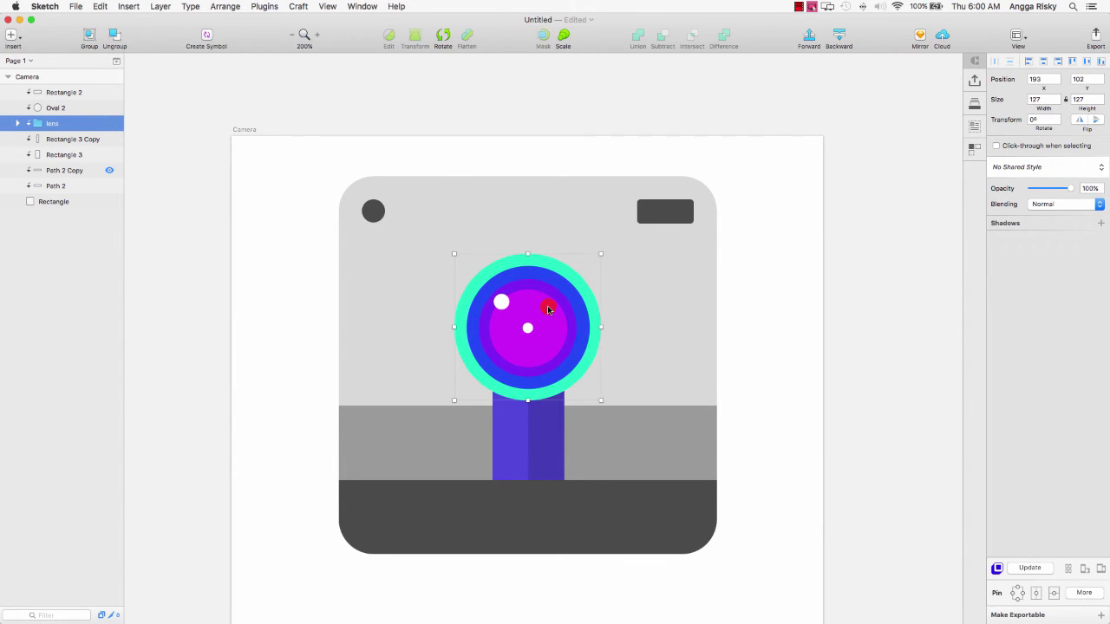
scroll(547, 305, down, 5)
scroll(547, 306, down, 4)
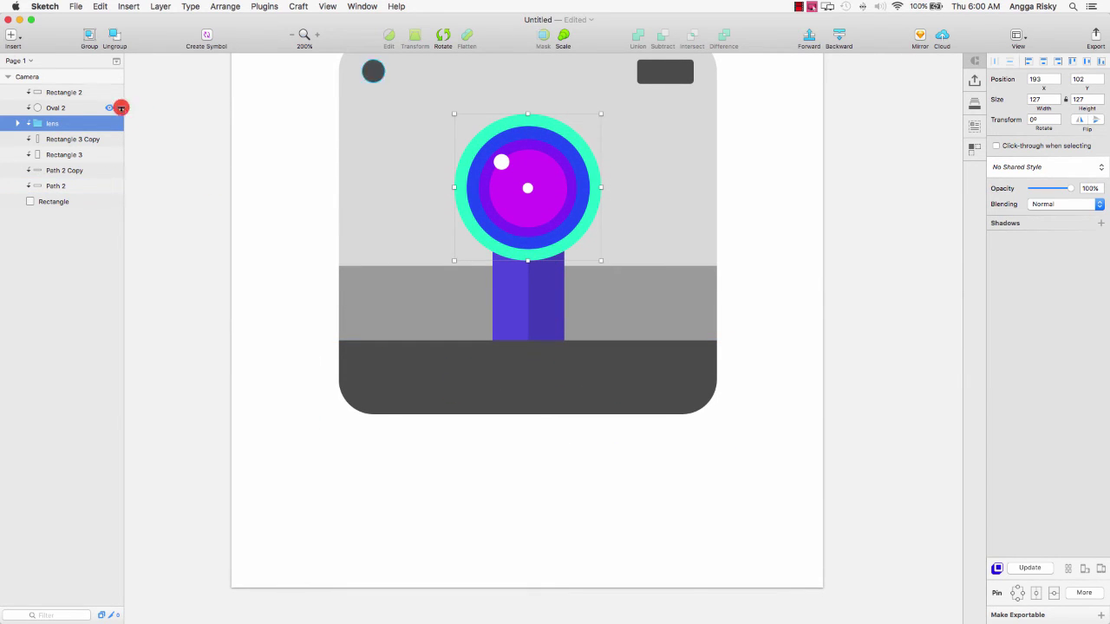
Step: Draw a rectangle about 141 × 102 px over the camera body's lower edge and centre it horizontally on the artboard
click(9, 36)
mouse_move(52, 85)
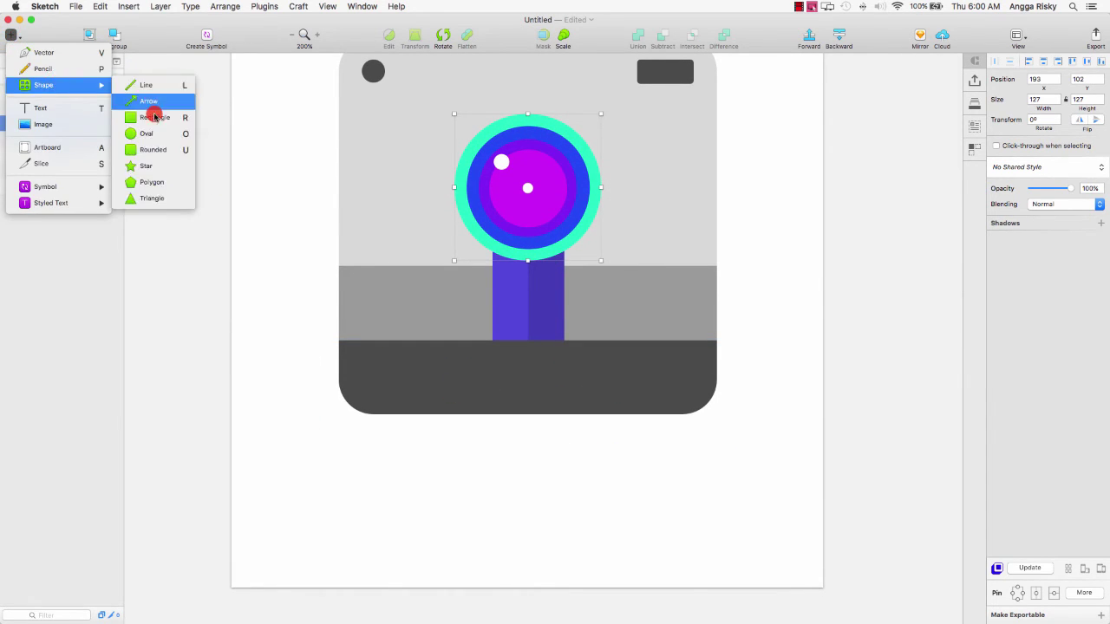
click(156, 119)
drag(438, 374, 601, 489)
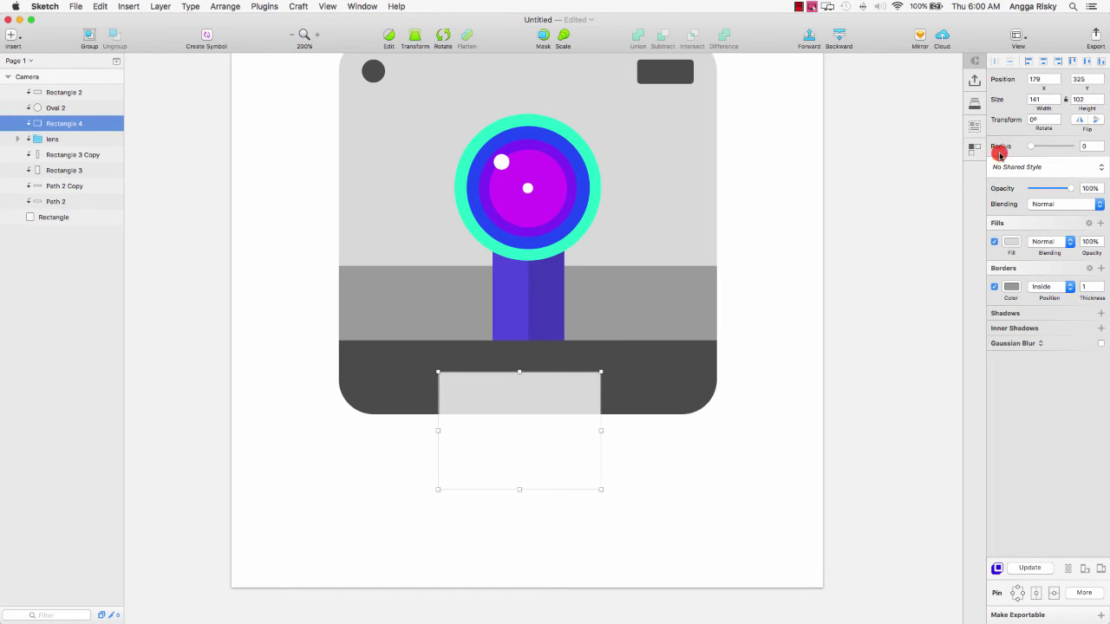
click(1041, 66)
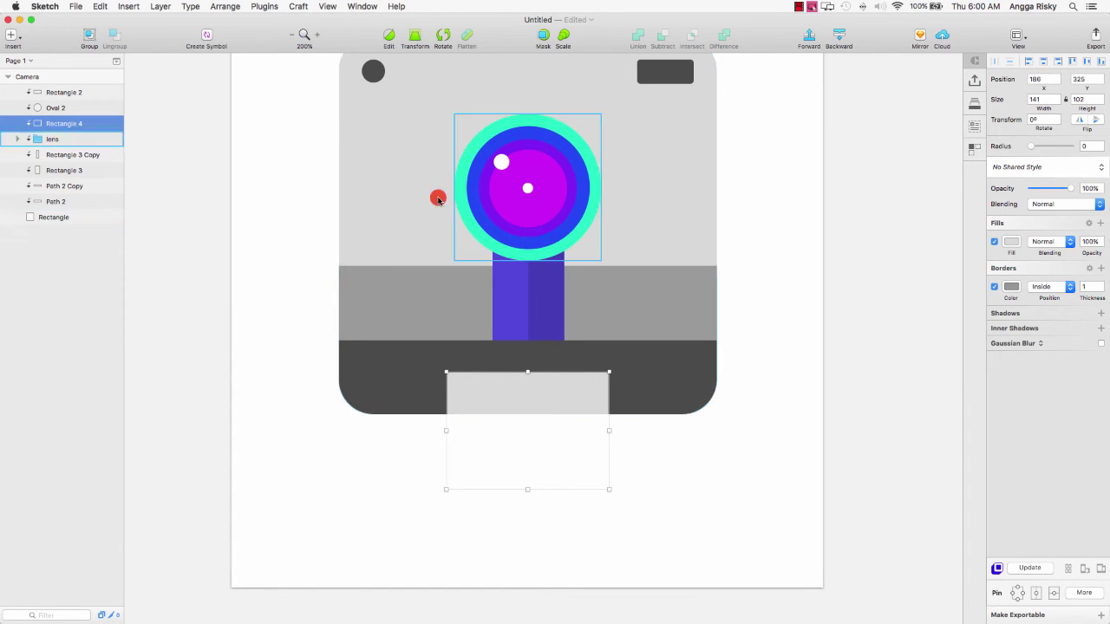
Step: Place the new rectangle's layer at the top of the stack and group all the other layers as "camera"
drag(60, 126, 57, 89)
click(55, 108)
shift+click(55, 216)
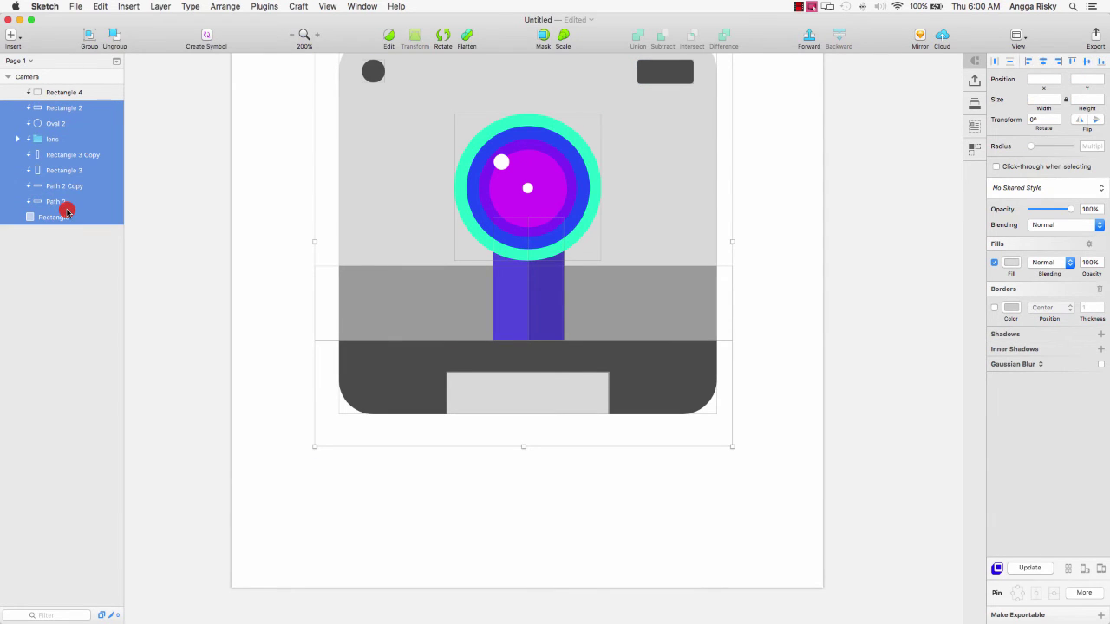
key(cmd+g)
double_click(52, 107)
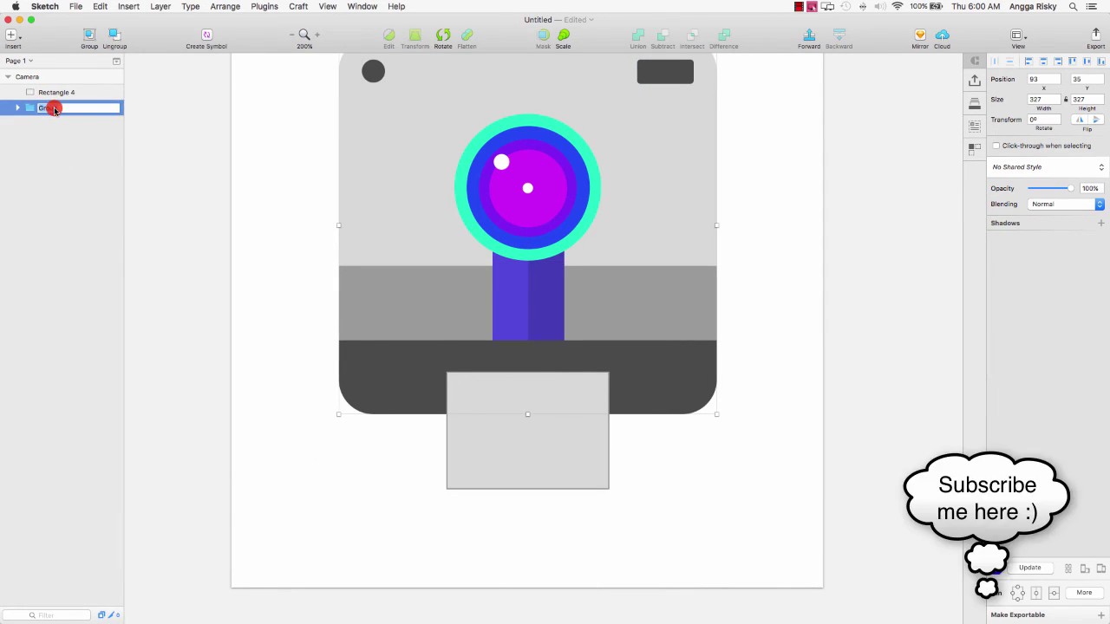
key(Return)
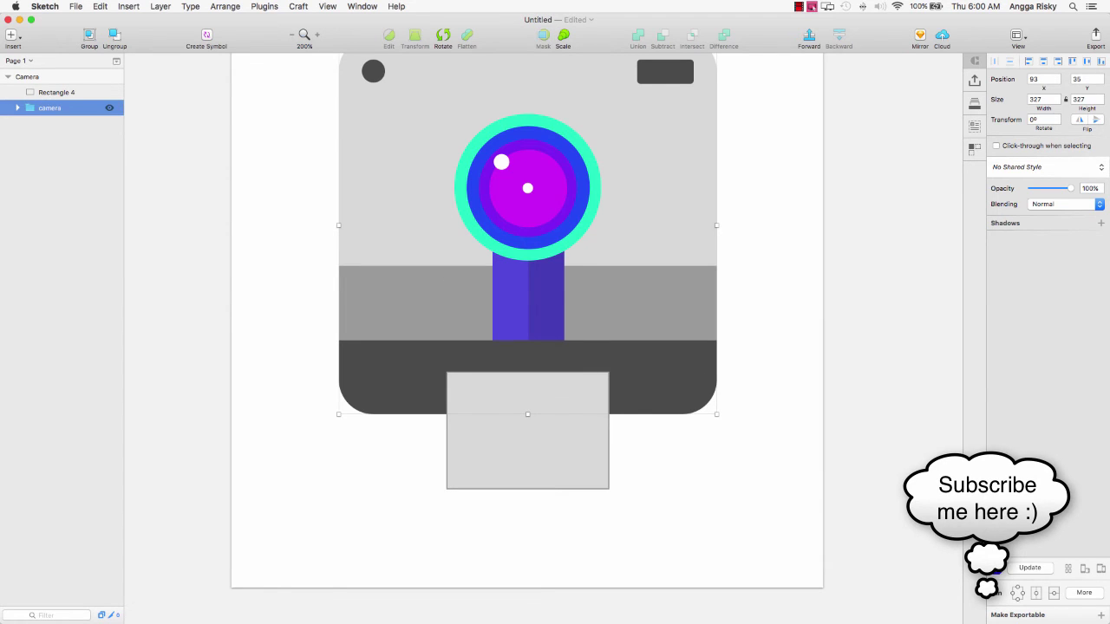
Step: Put the new rectangle in its own group named "output"
click(50, 94)
key(cmd+g)
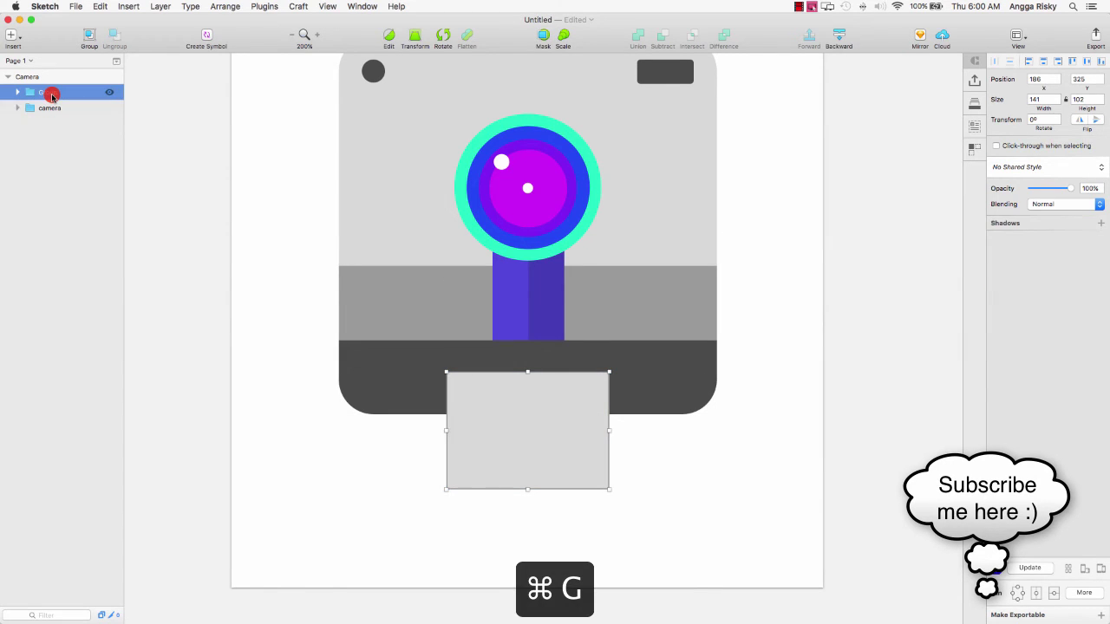
double_click(52, 93)
text(output)
key(Return)
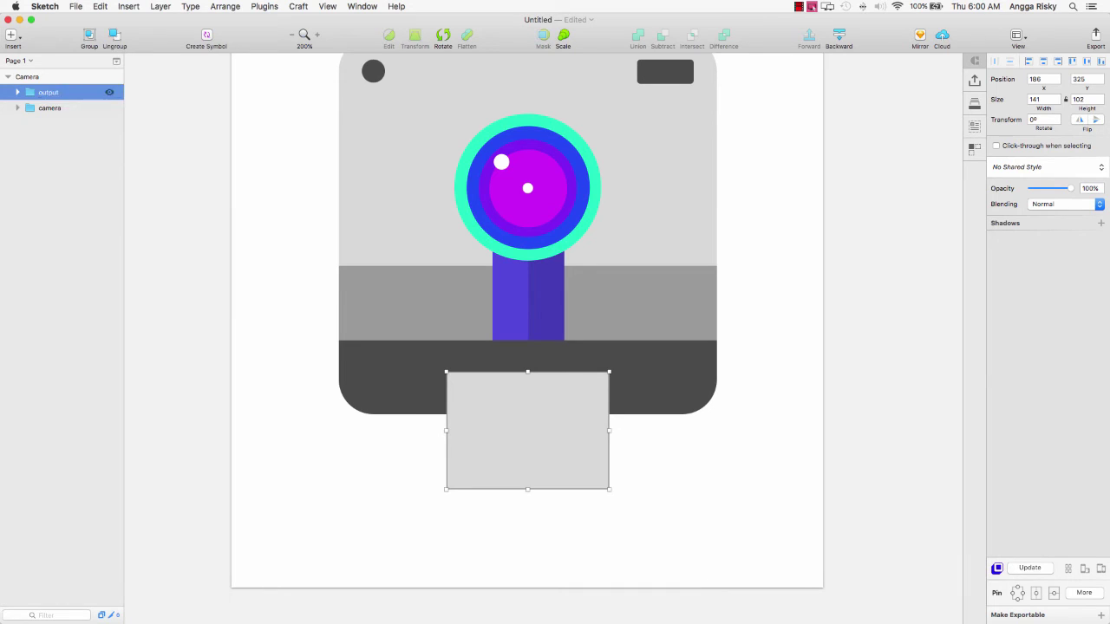
Step: Remove the border of the rectangle in the output group and duplicate that rectangle
key(Return)
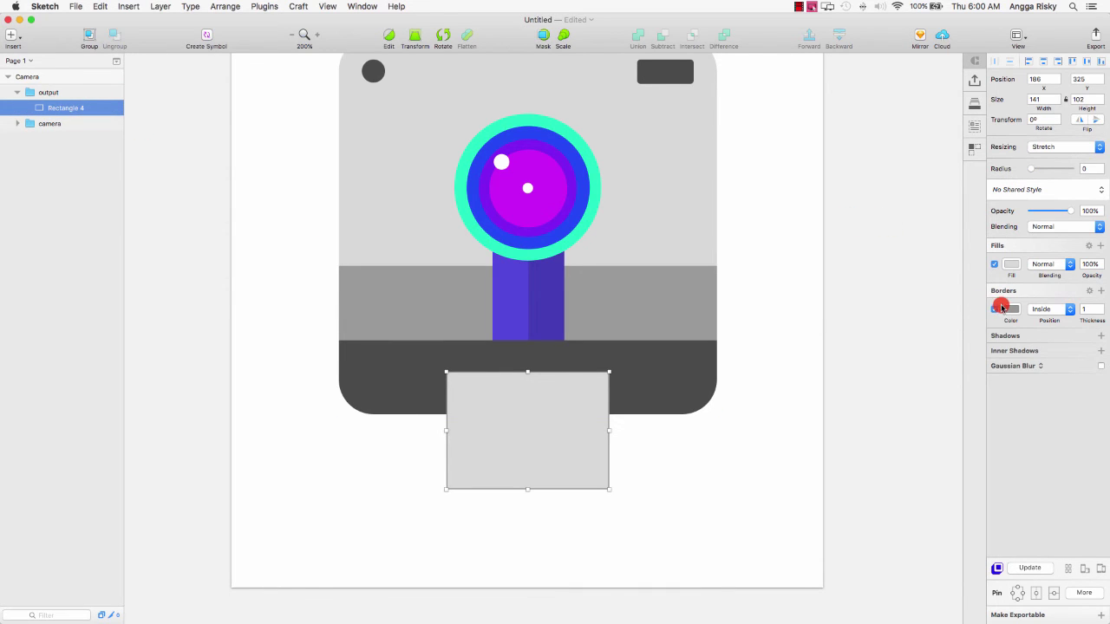
click(993, 309)
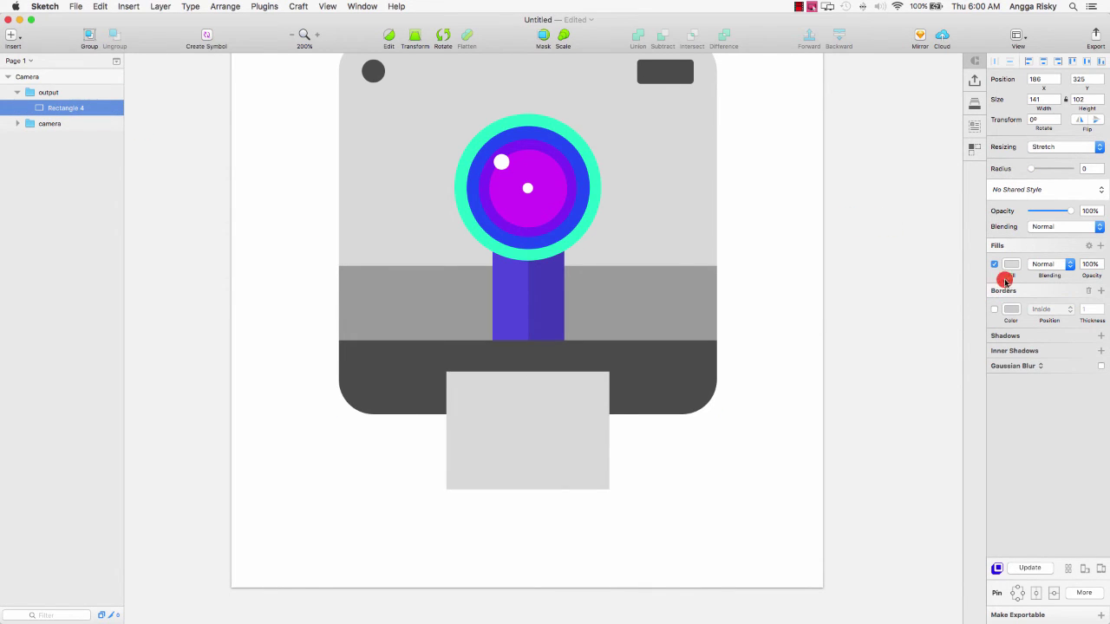
right_click(526, 397)
click(562, 380)
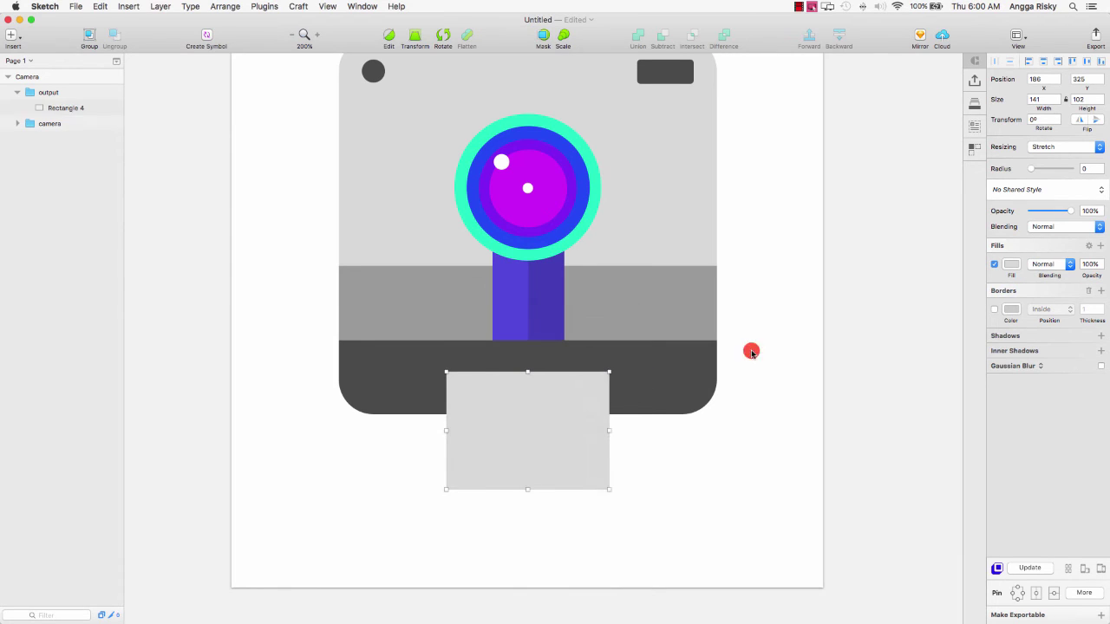
Step: Fill the duplicated output rectangle with yellow from the global colours
click(1009, 263)
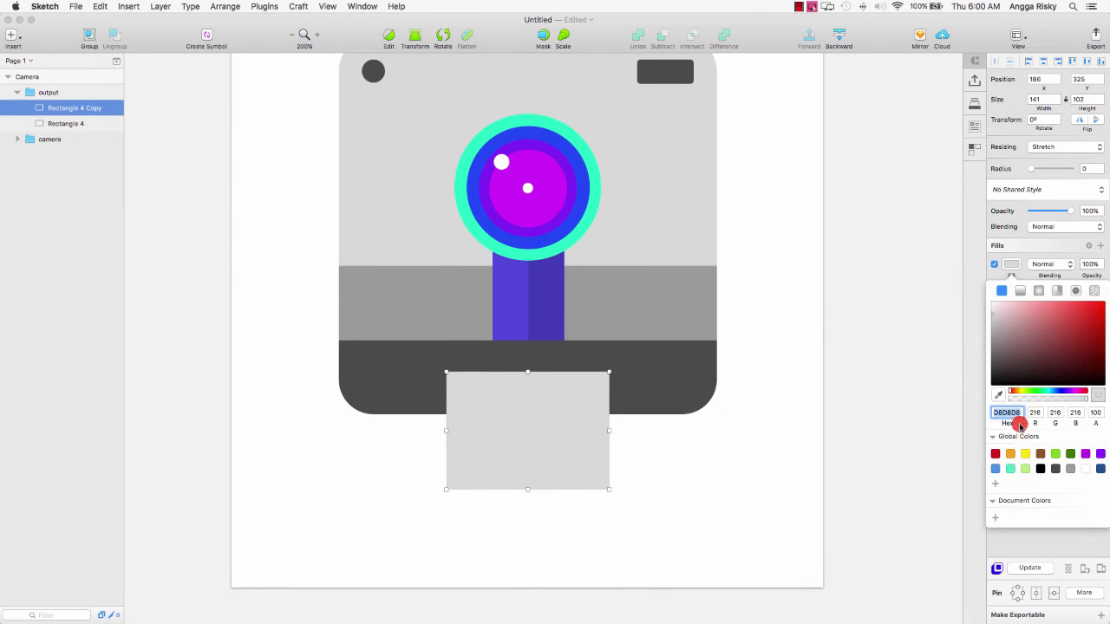
click(1024, 453)
click(1011, 265)
Step: Shrink the yellow rectangle to about 125 × 84 px and centre it horizontally on the grey output rectangle
click(474, 448)
drag(445, 431, 465, 430)
drag(537, 489, 538, 470)
shift+click(528, 475)
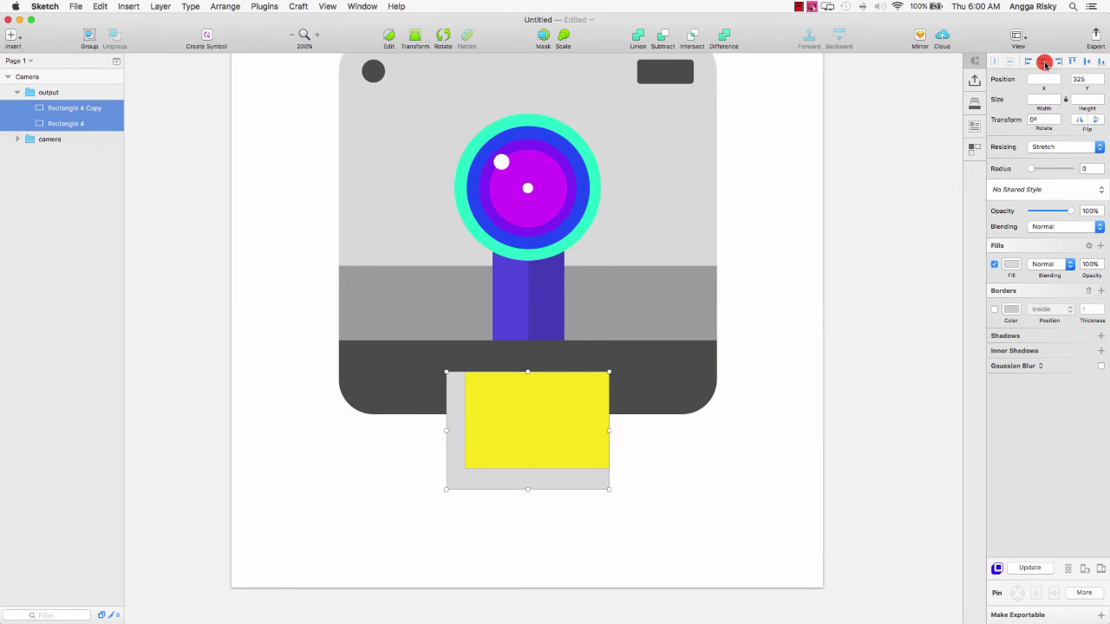
click(868, 166)
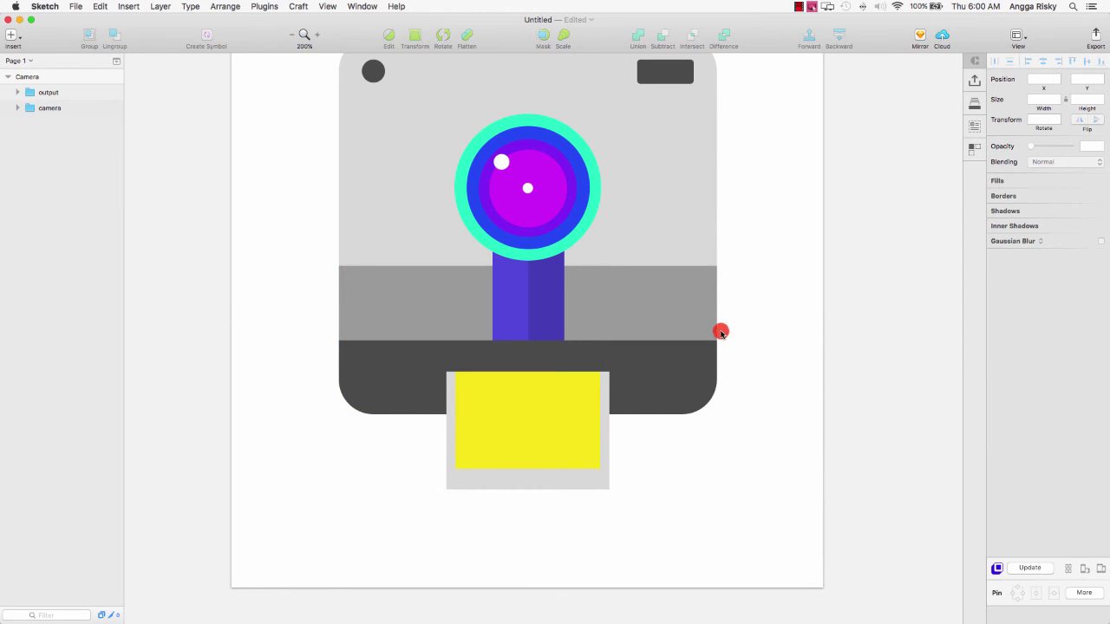
Step: Lighten the yellow rectangle's fill to a pale cream yellow
double_click(503, 411)
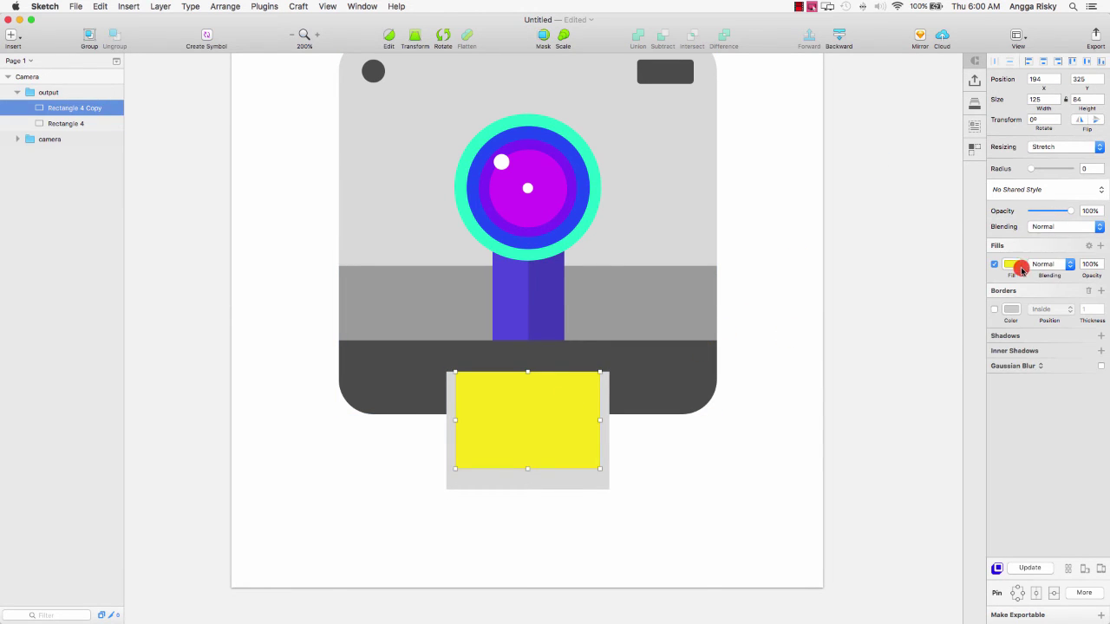
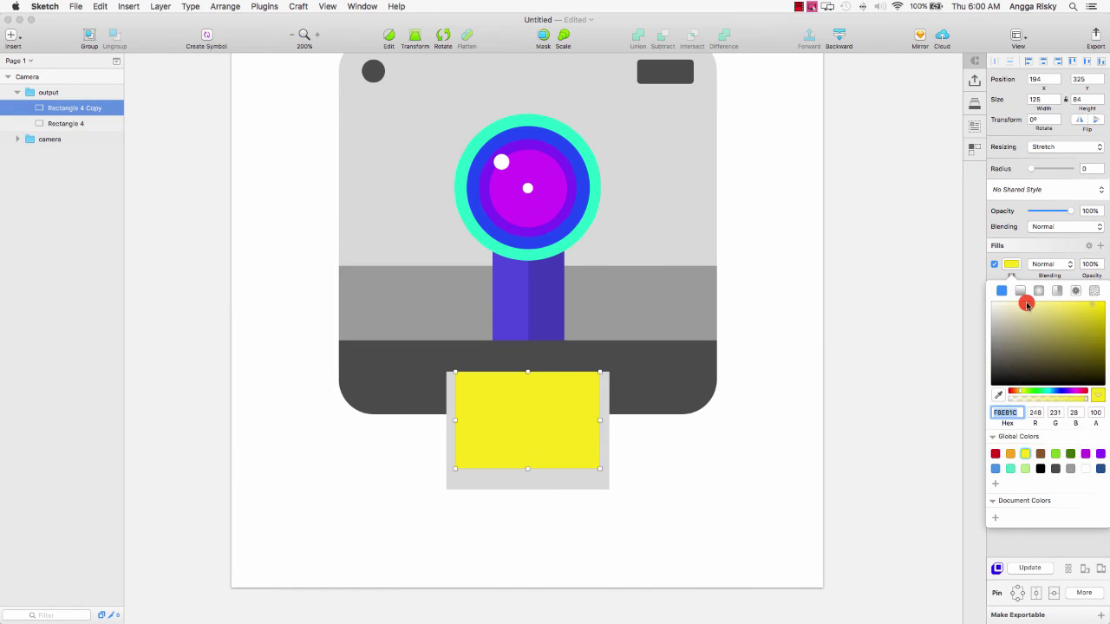
drag(1026, 303, 1012, 300)
click(832, 295)
Step: Group the output and camera groups together and centre the result vertically on the artboard
key(super+minus)
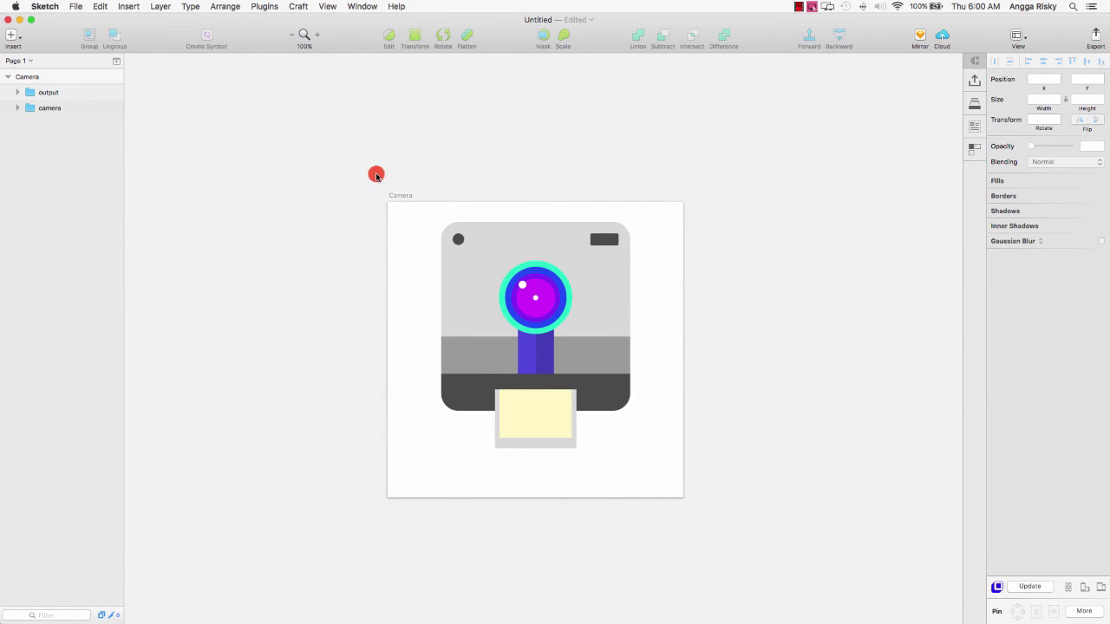
click(61, 92)
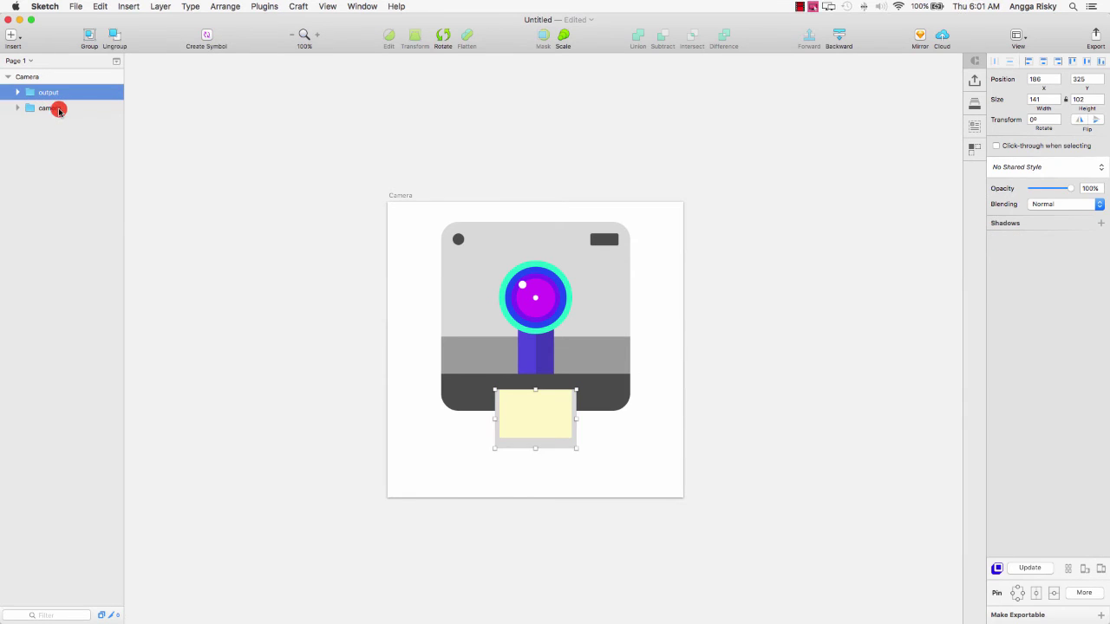
shift+click(59, 109)
key(super+g)
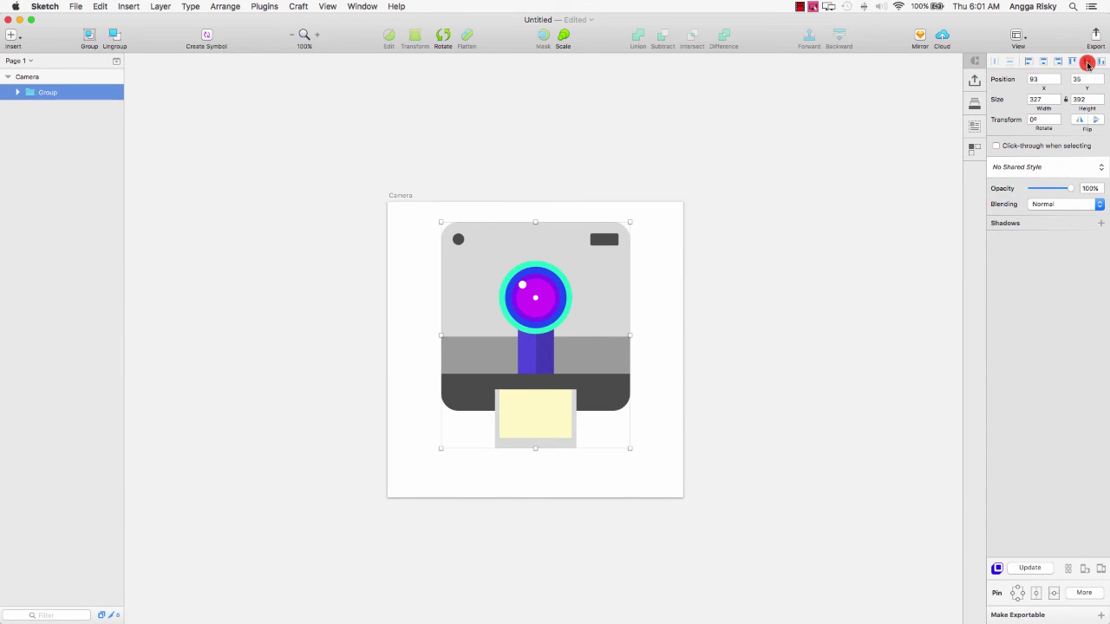
click(1089, 63)
Step: Change the fill of the rounded camera body rectangle to light grey EFEFEF
scroll(751, 144, left, 2)
key(super+equal)
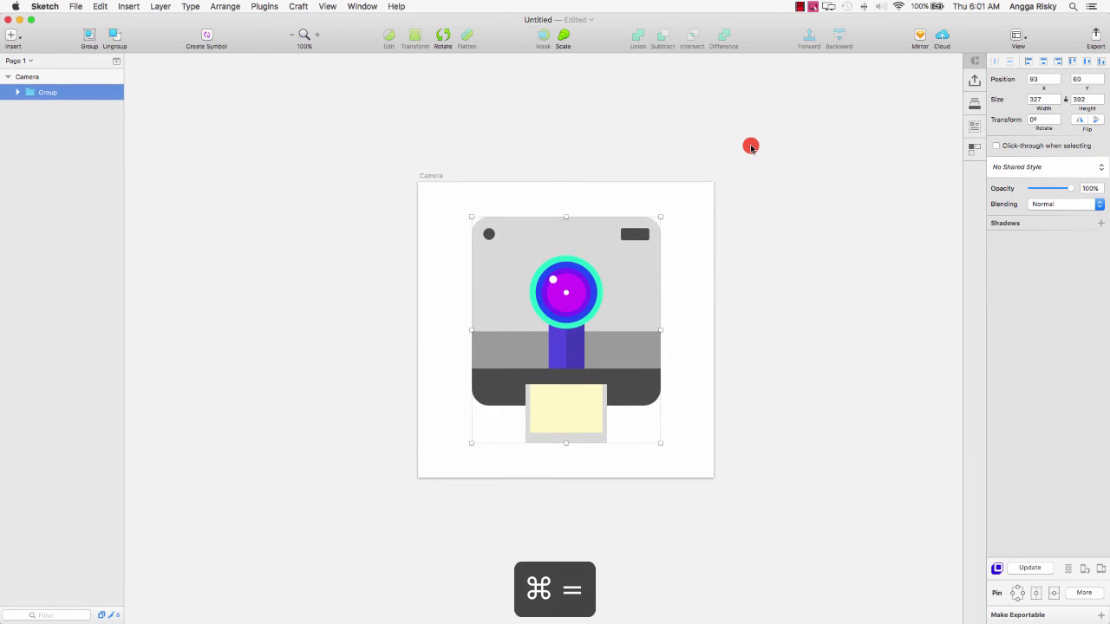
scroll(751, 147, right, 2)
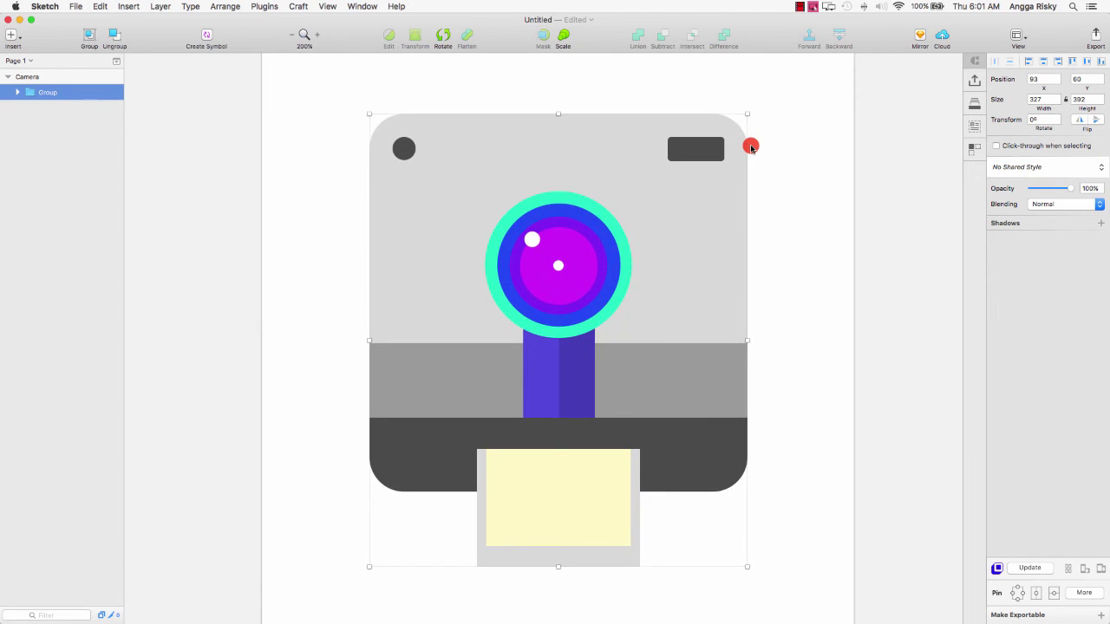
right_click(470, 134)
mouse_move(537, 139)
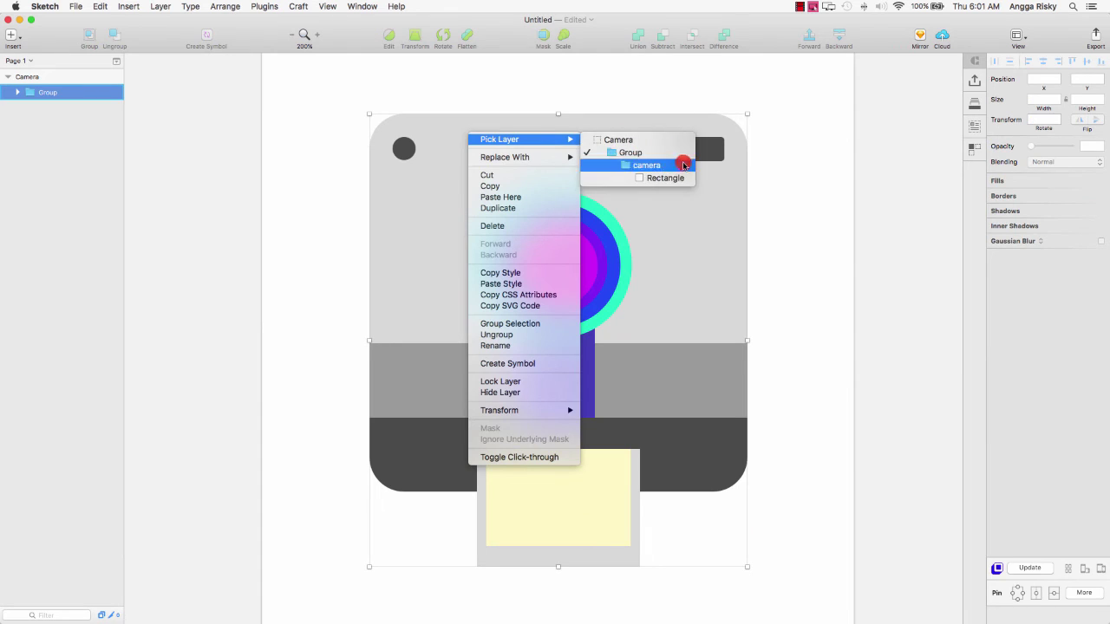
click(673, 177)
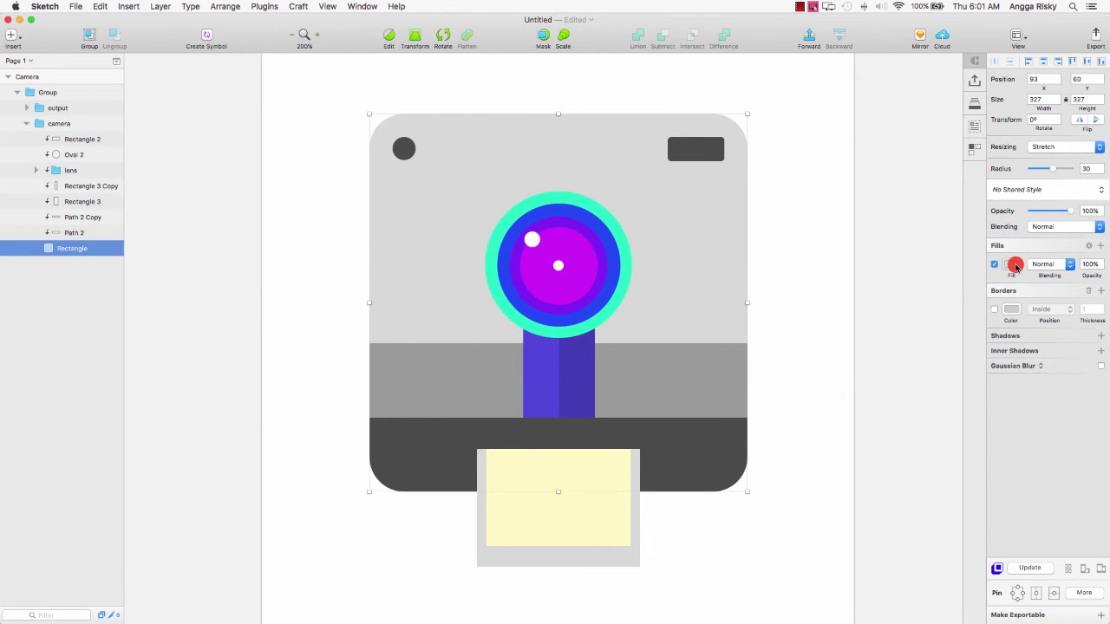
click(1014, 264)
click(998, 395)
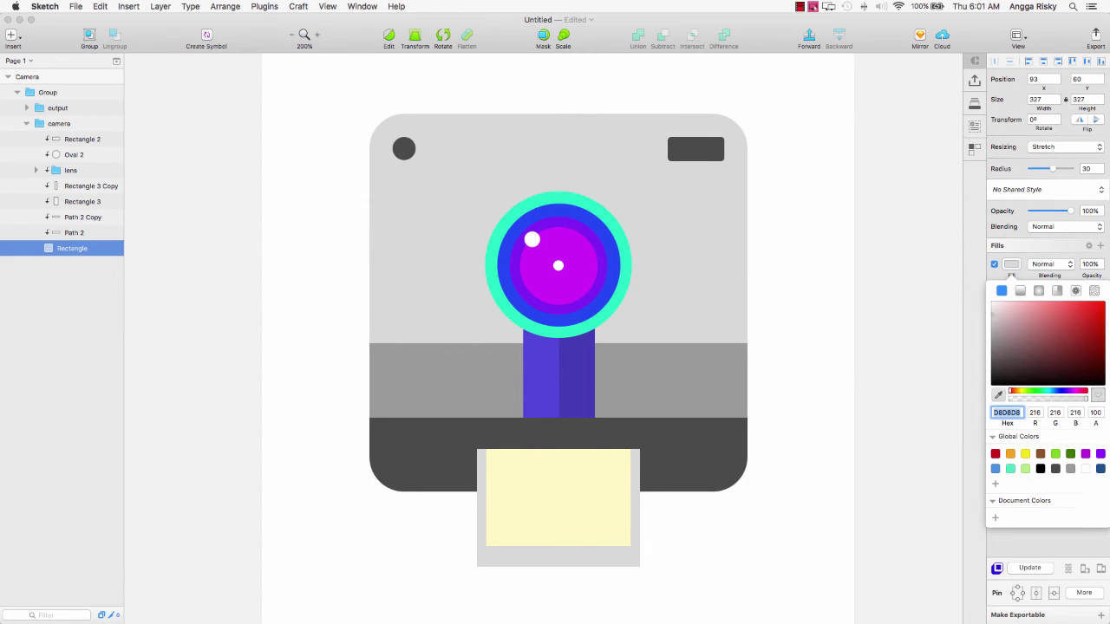
click(839, 408)
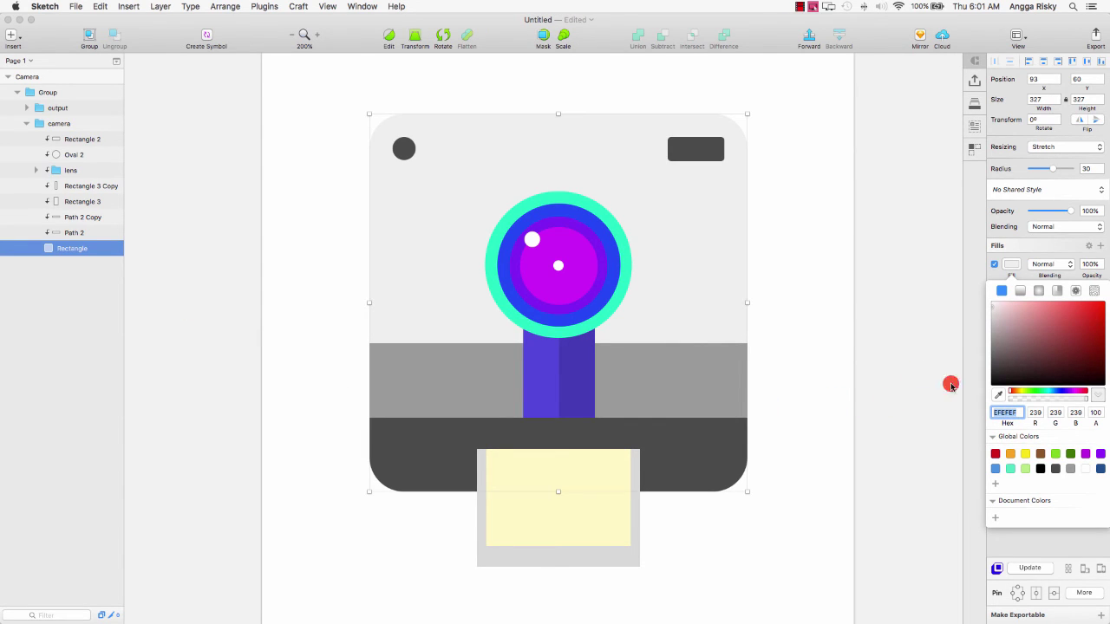
Step: Fill the small rectangle in the camera body's upper right corner with grey CCCBCA
click(679, 144)
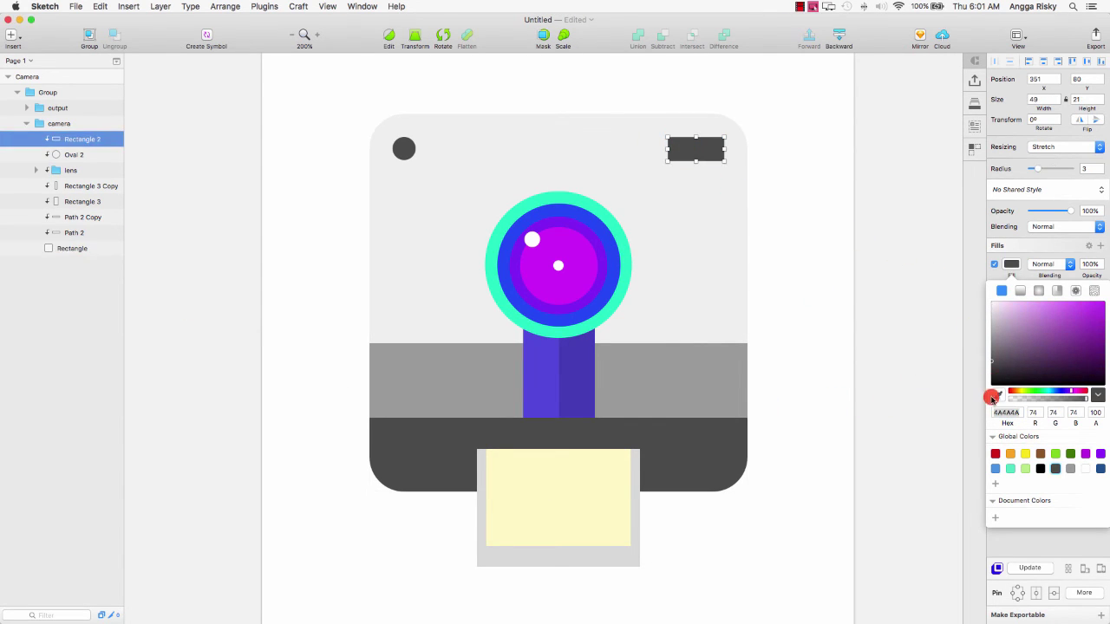
click(998, 395)
key(Escape)
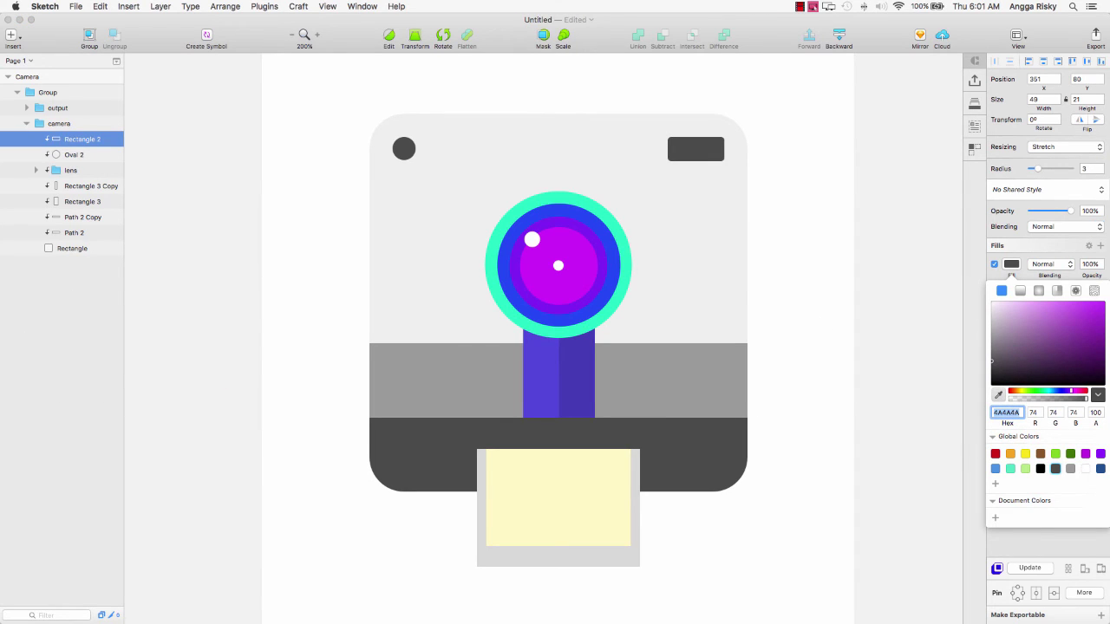
text(CCCBCA)
key(Return)
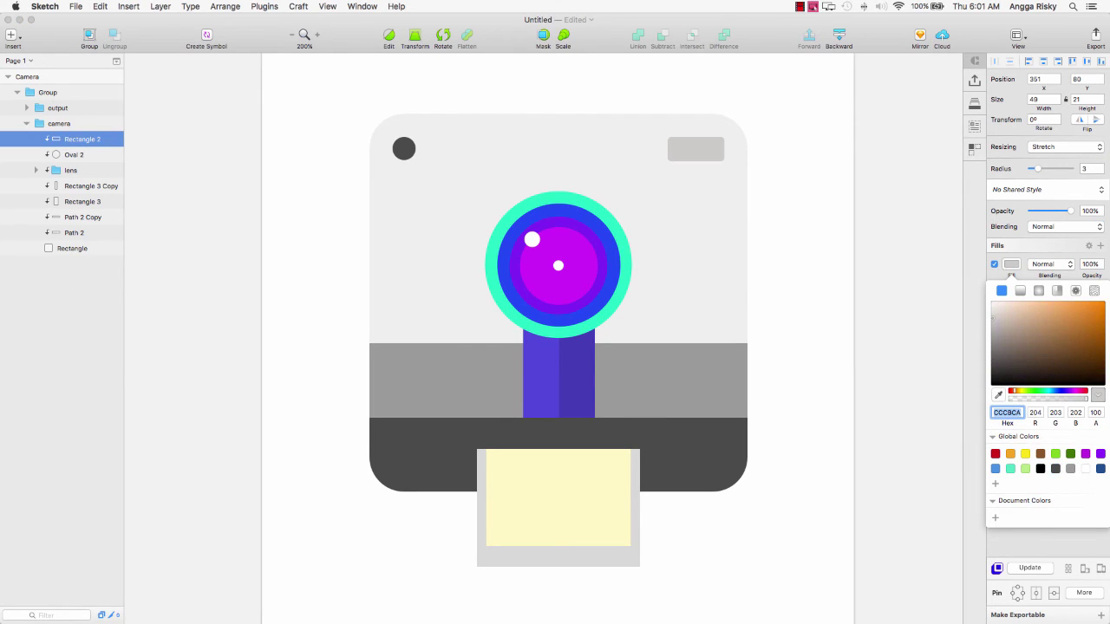
click(1009, 415)
Step: Fill the small circle in the camera body's upper left corner with coral FB745D
drag(1013, 413, 404, 152)
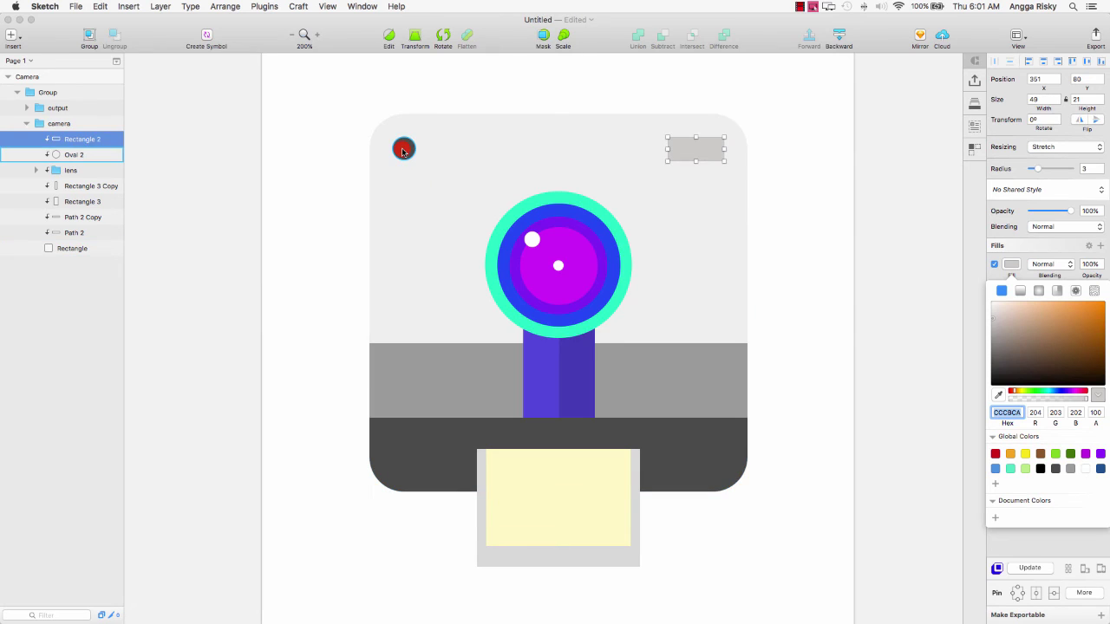
click(403, 152)
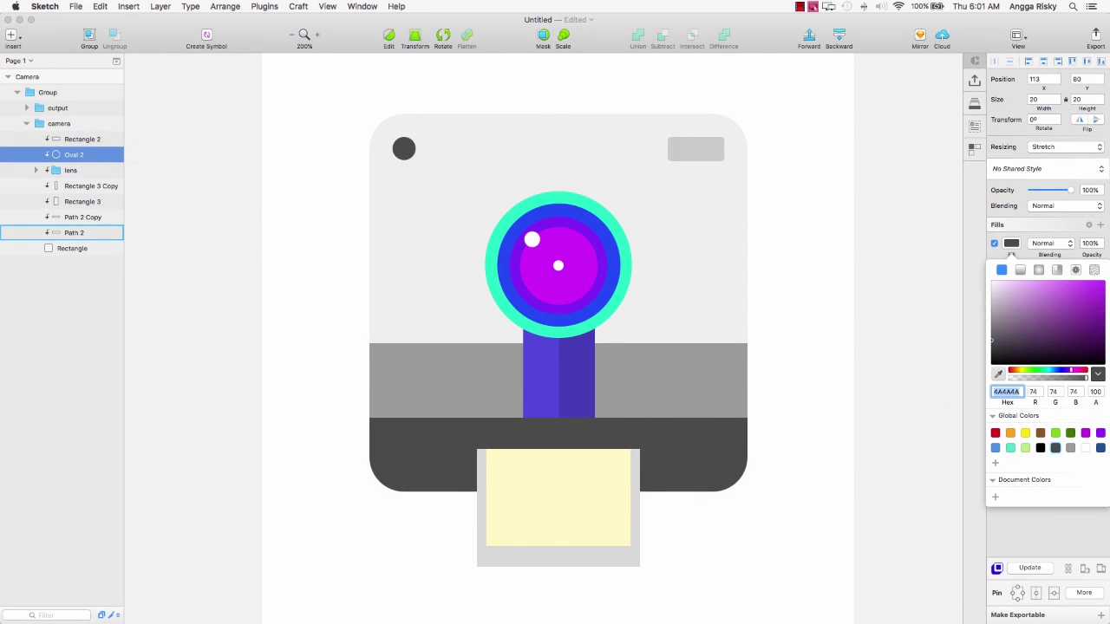
text(FB745D)
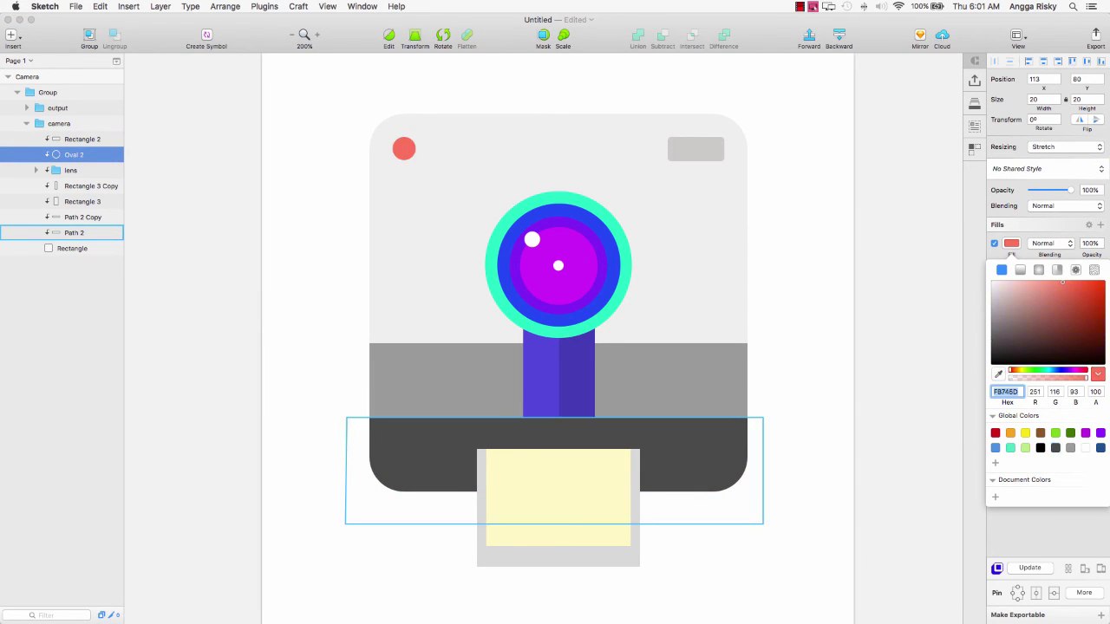
click(1006, 394)
Step: Fill the lens group's outermost circle with dark slate blue 34495e
click(604, 217)
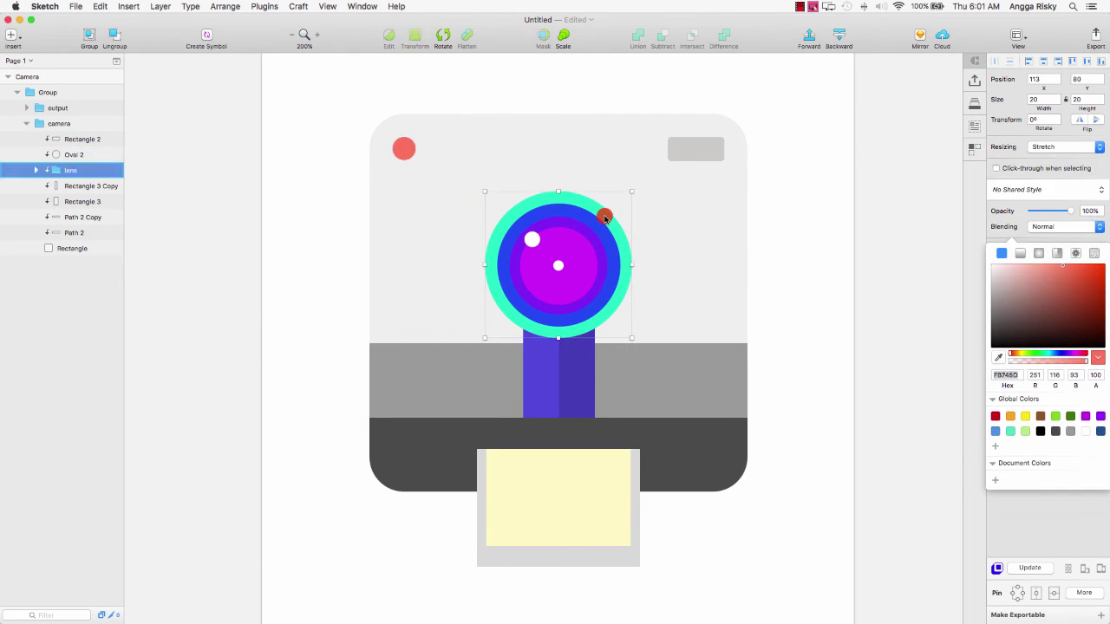
double_click(605, 217)
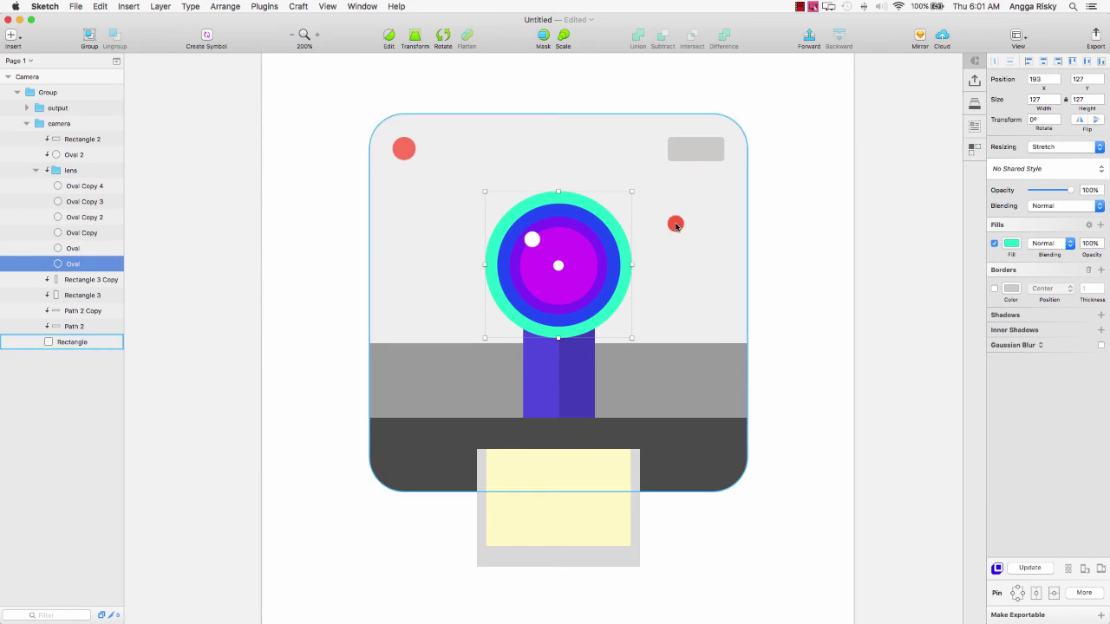
click(1015, 251)
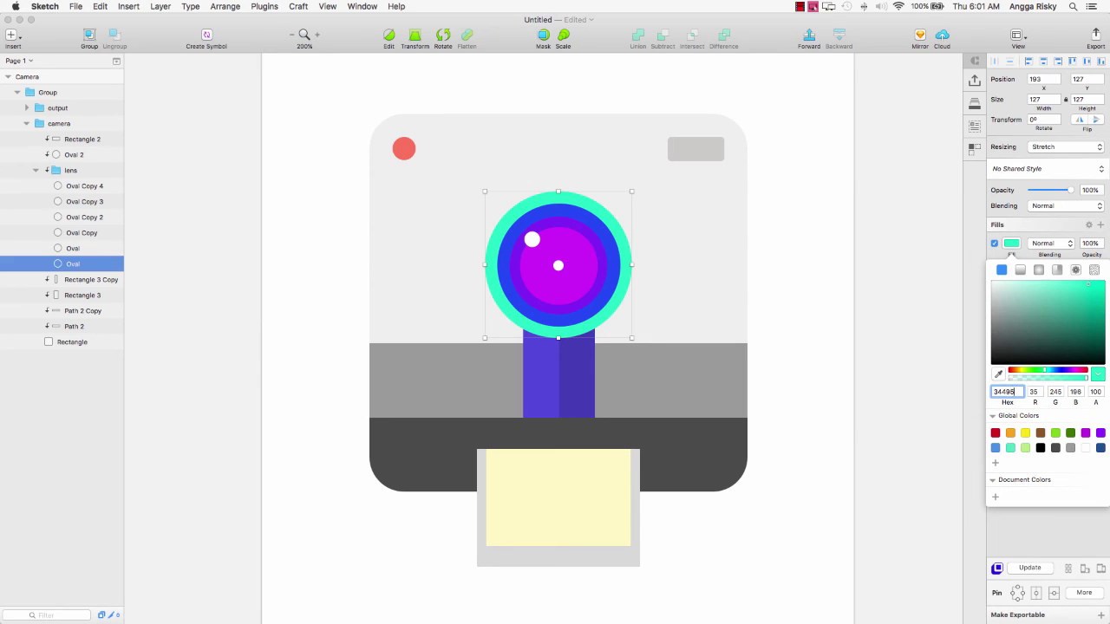
text(34495e)
key(Return)
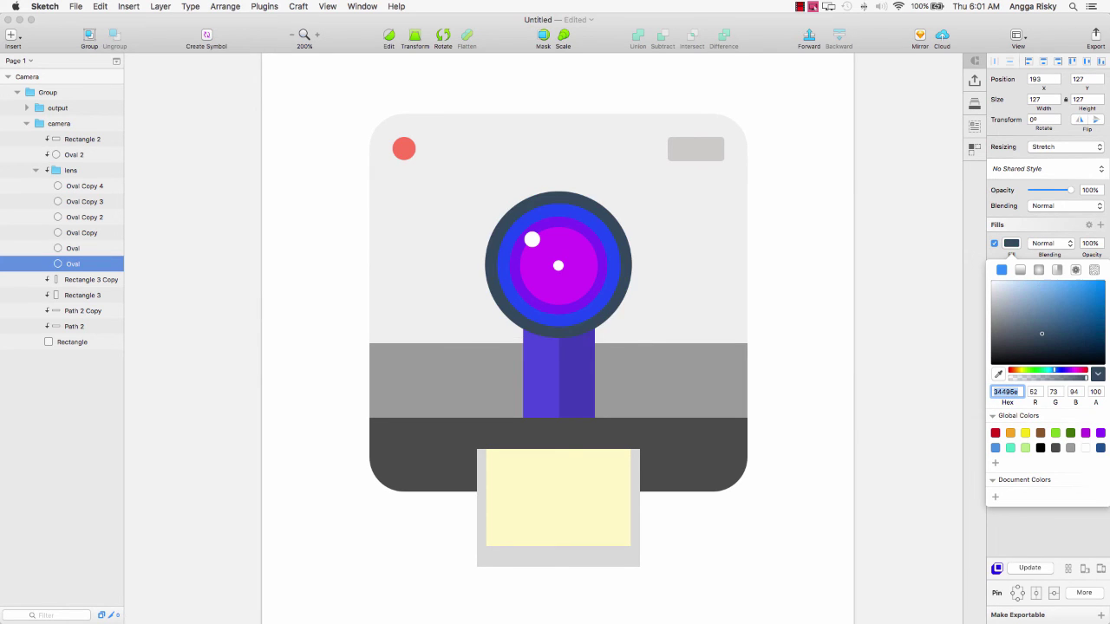
Step: Fill the lens's second-largest circle with a lighter slate blue 415B74, based on the outermost circle's 34495E
click(1010, 253)
click(528, 230)
click(595, 220)
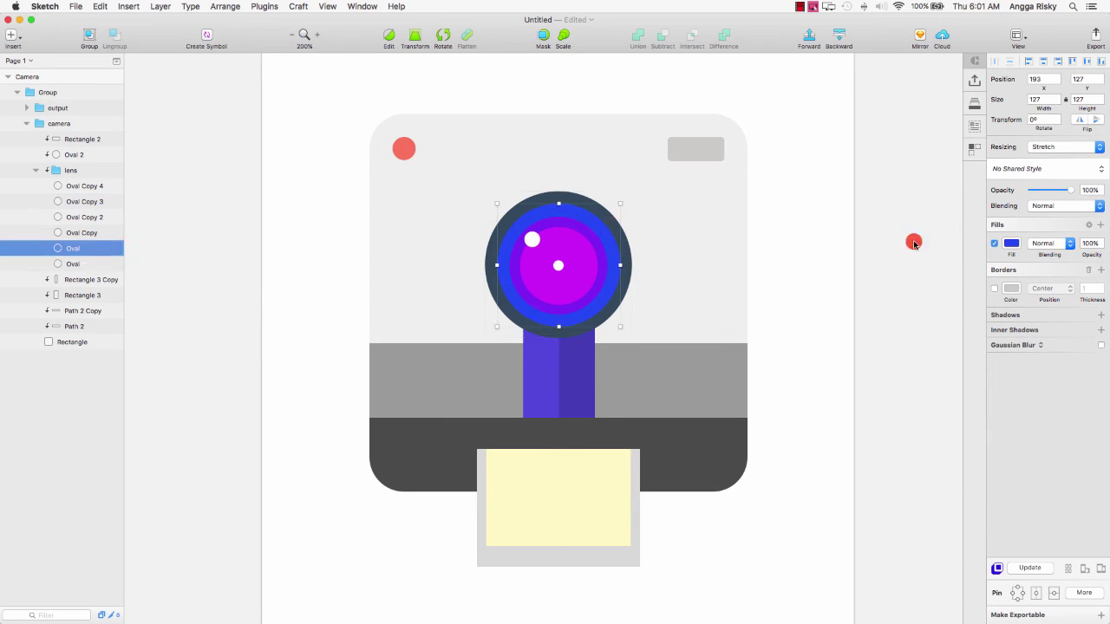
click(1029, 251)
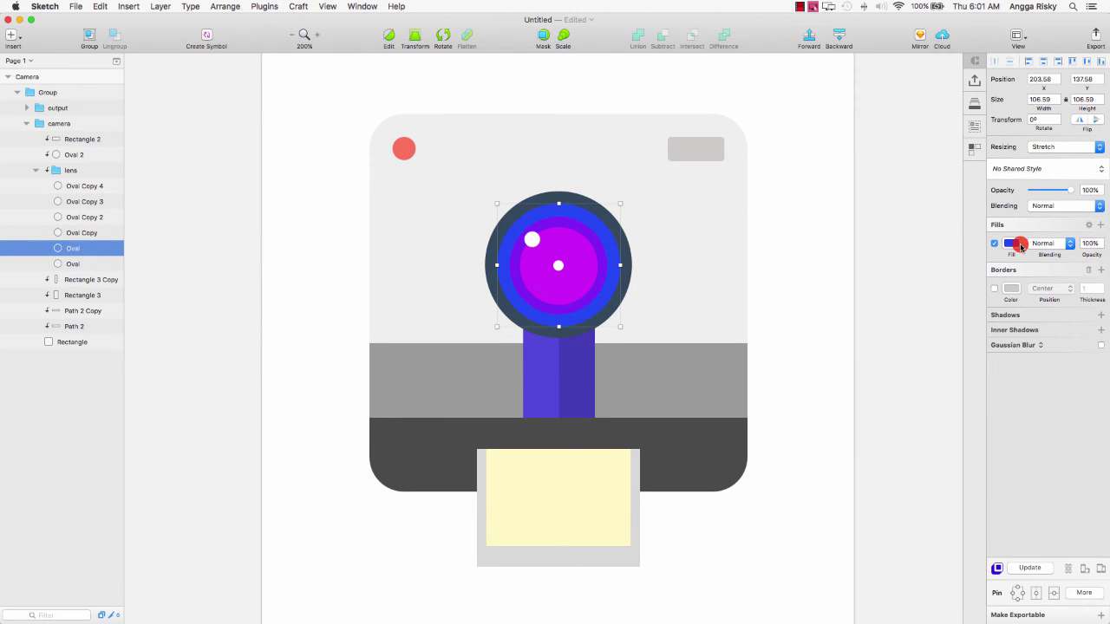
key(ctrl+c)
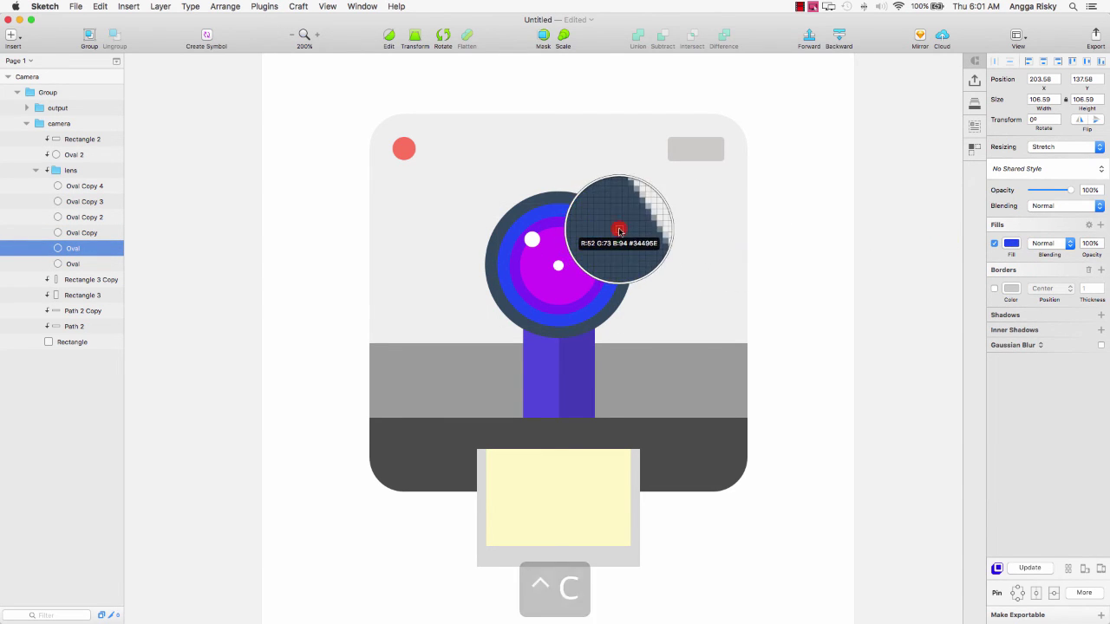
click(619, 231)
click(1011, 243)
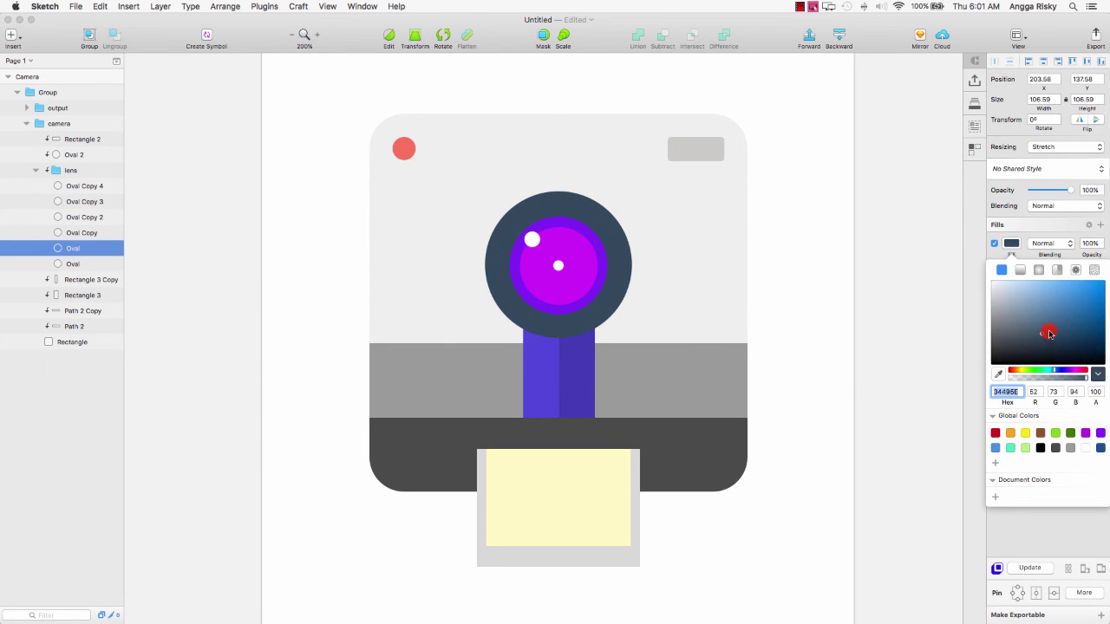
click(1041, 329)
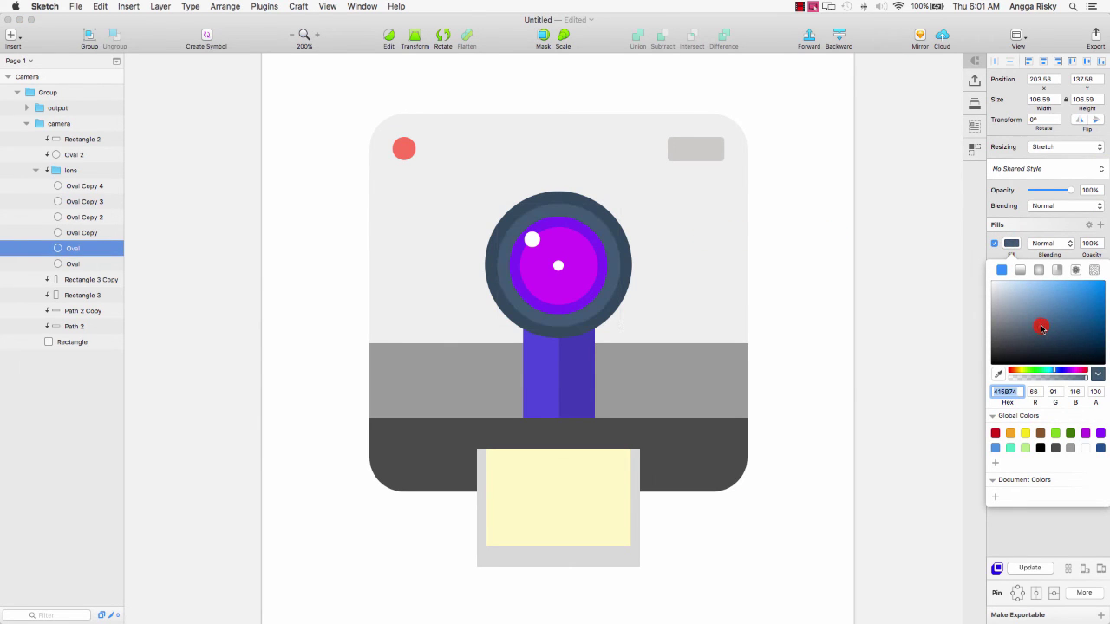
Step: Fill the lens's third-largest circle with teal 5FBDCC
click(604, 247)
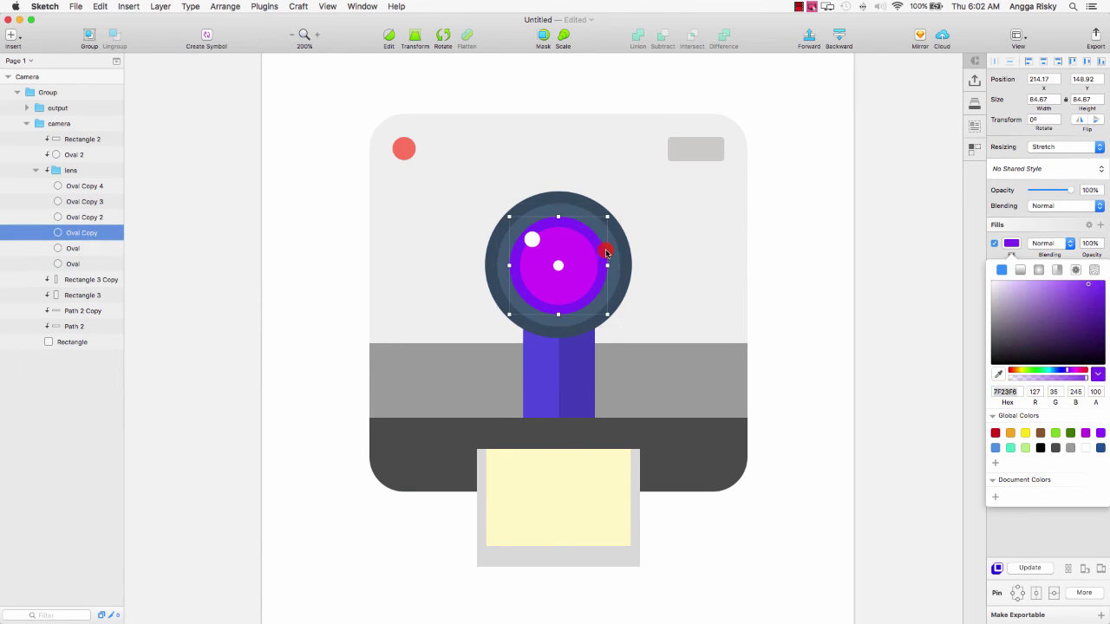
key(ctrl+c)
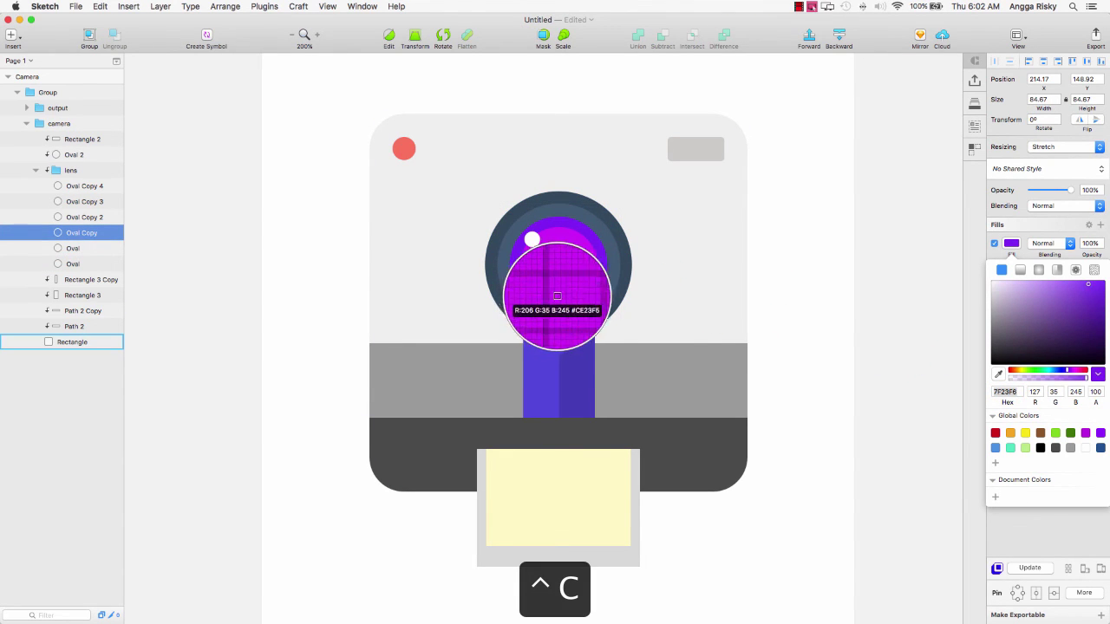
key(Escape)
click(998, 374)
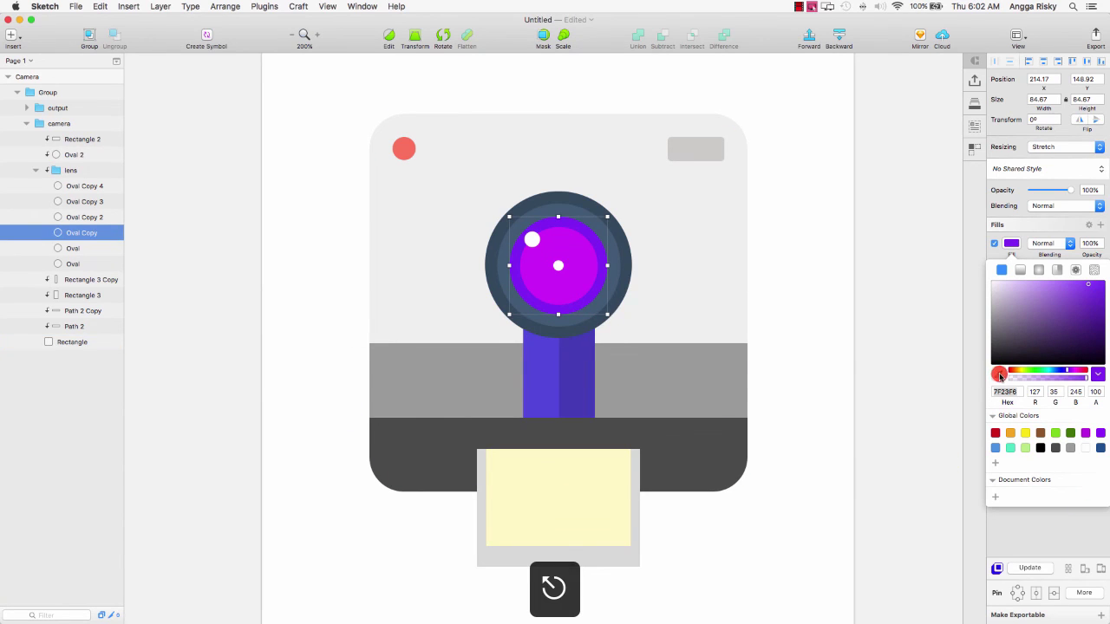
key(Escape)
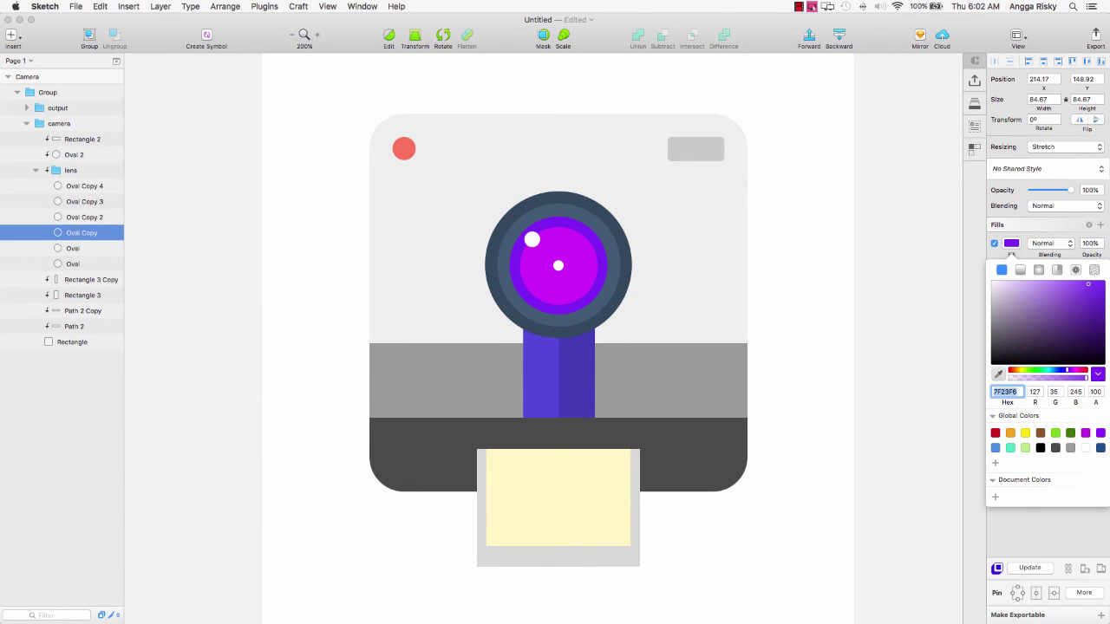
key(ctrl+v)
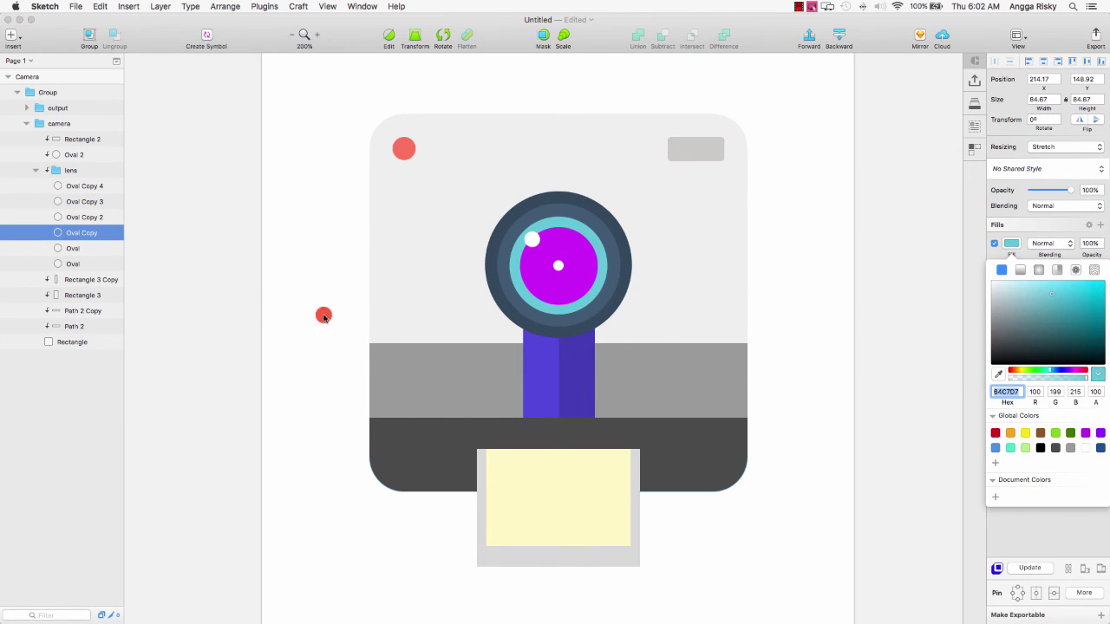
click(1007, 392)
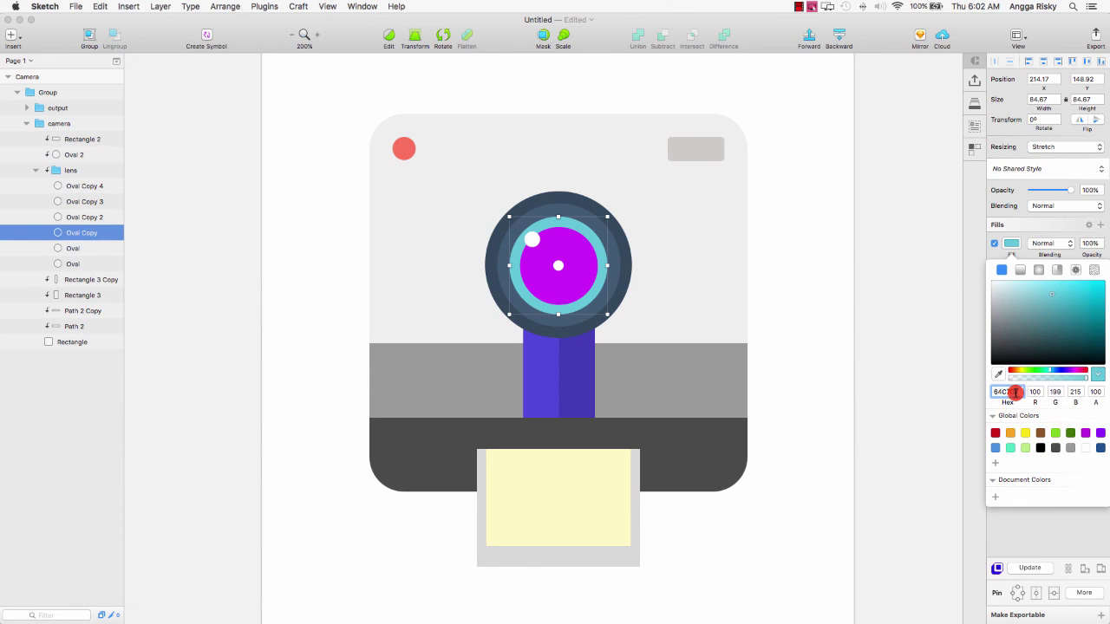
drag(1014, 392, 986, 390)
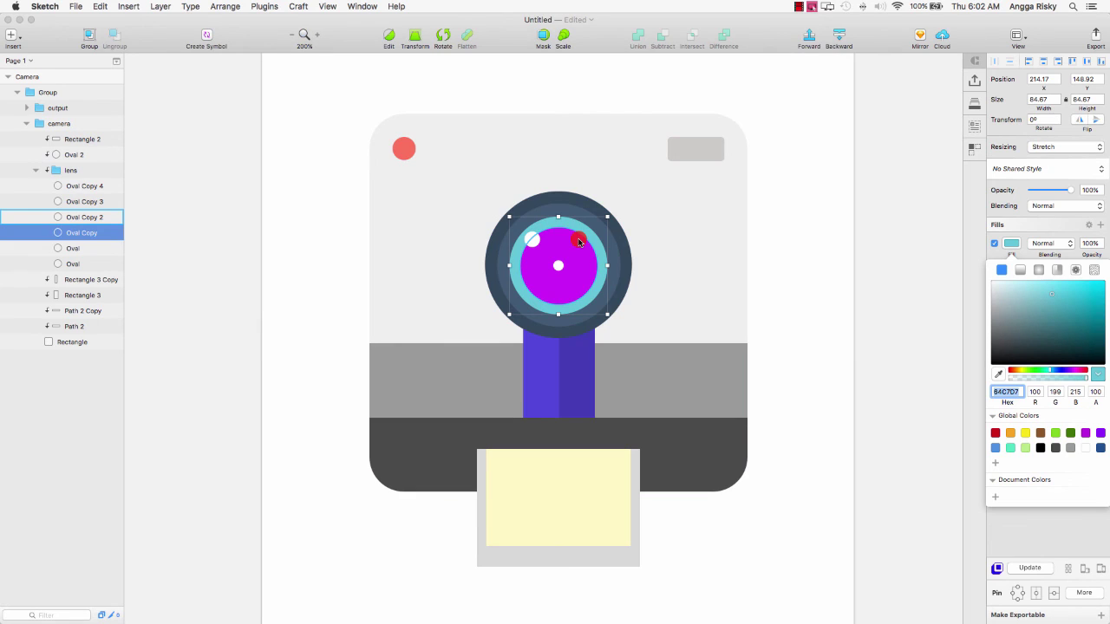
click(999, 376)
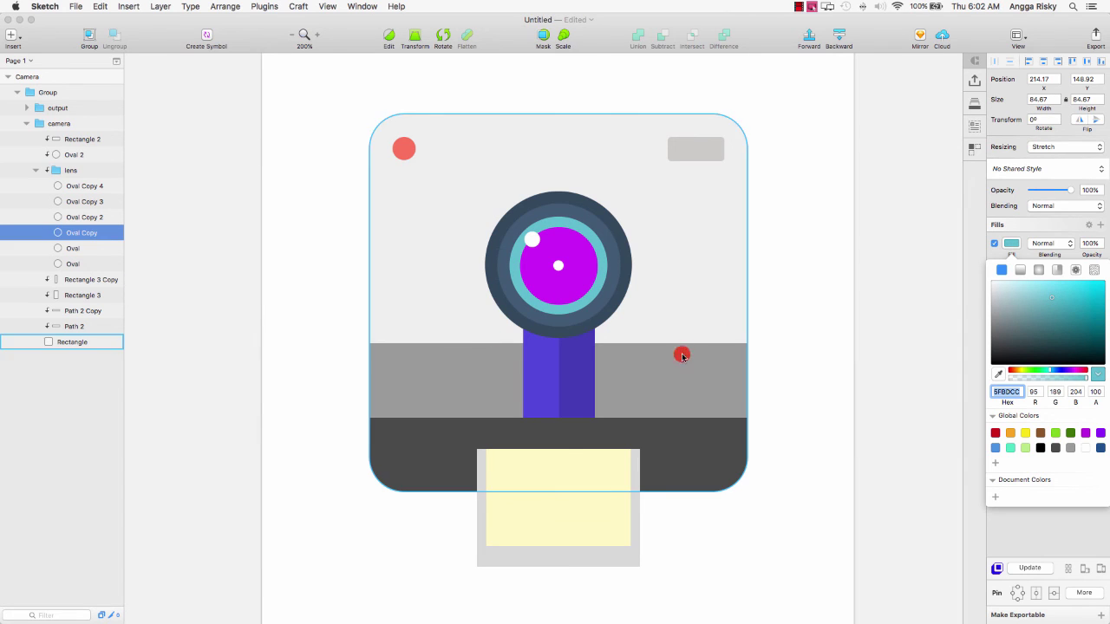
Step: Fill the lens's inner circle with light turquoise 6CD1E1, a brighter shade sampled from the surrounding teal ring
click(577, 260)
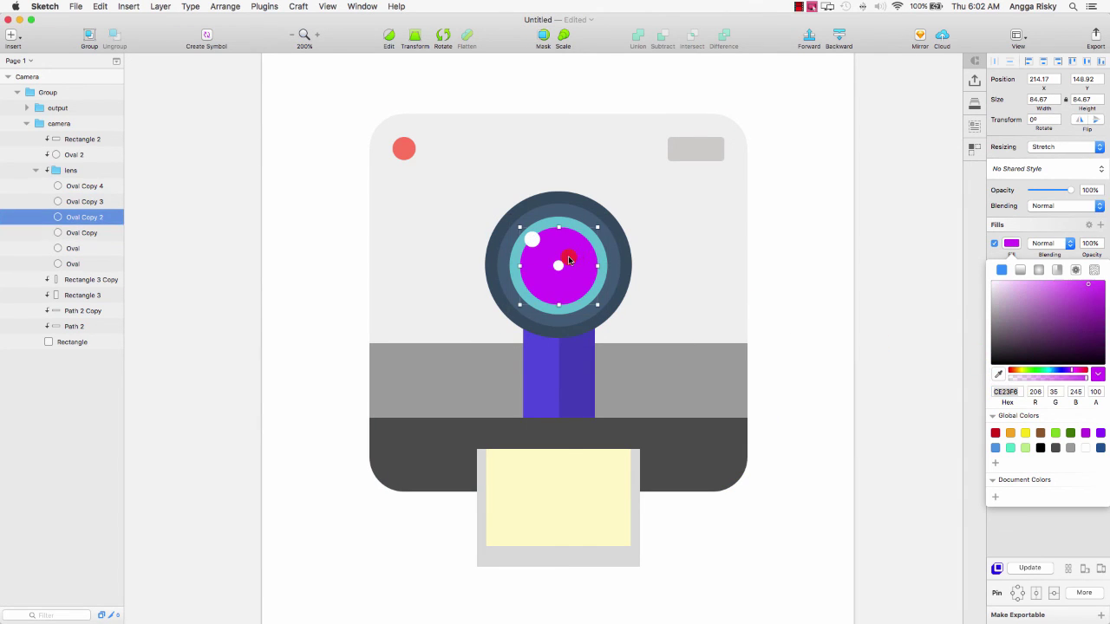
click(1000, 374)
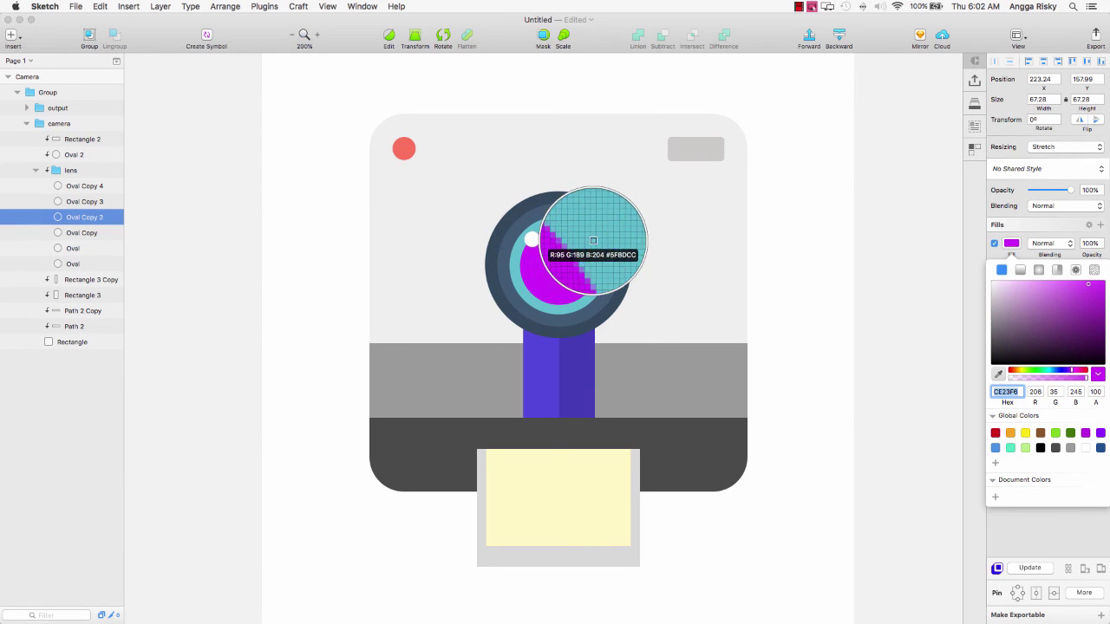
click(594, 240)
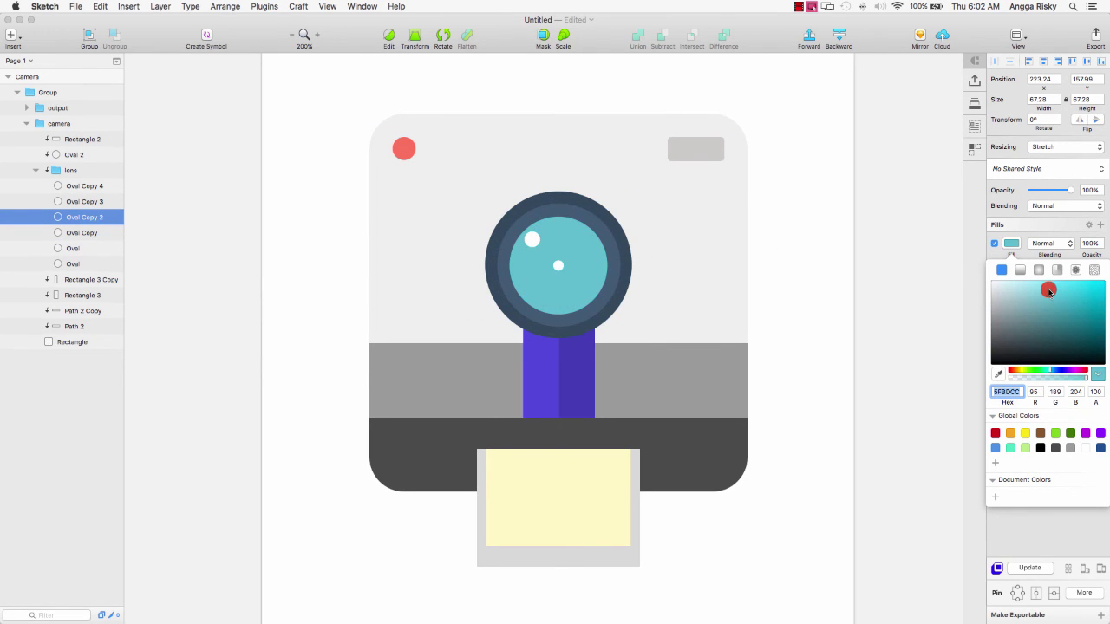
drag(1049, 291, 1050, 292)
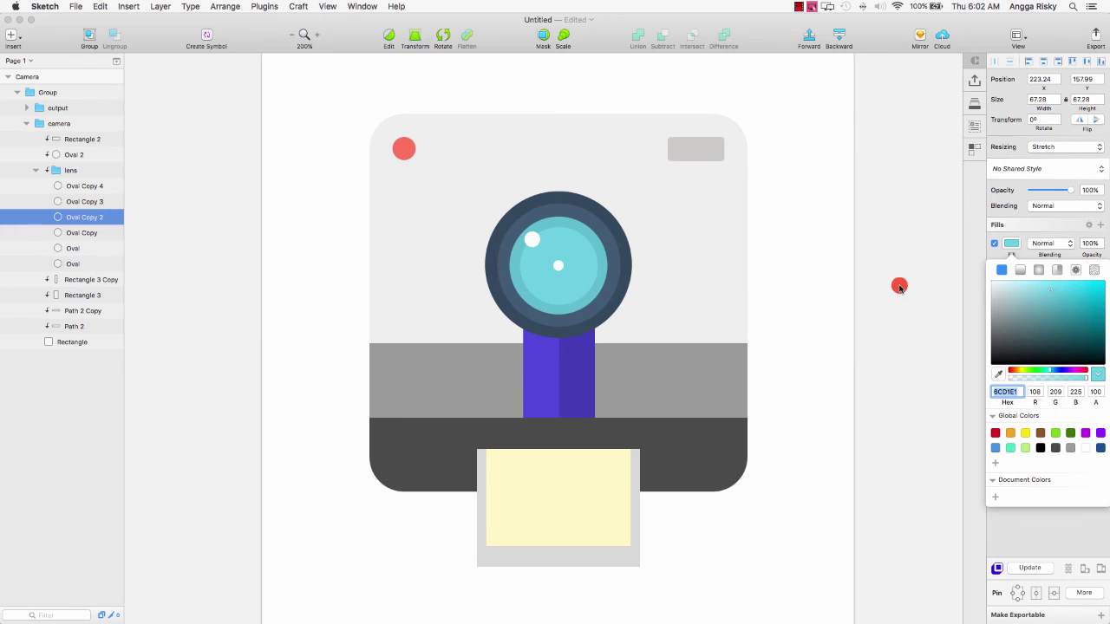
Step: Fill the wide vertical strip below the lens with coral FB745D, sampled from the small circle on the camera body
click(555, 384)
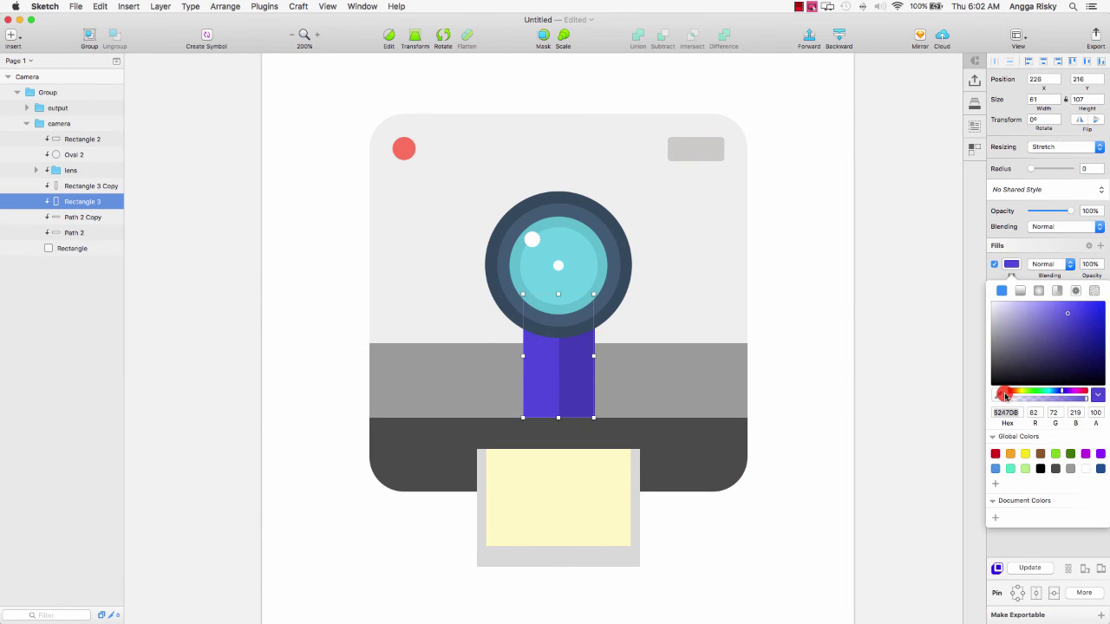
click(998, 395)
click(394, 151)
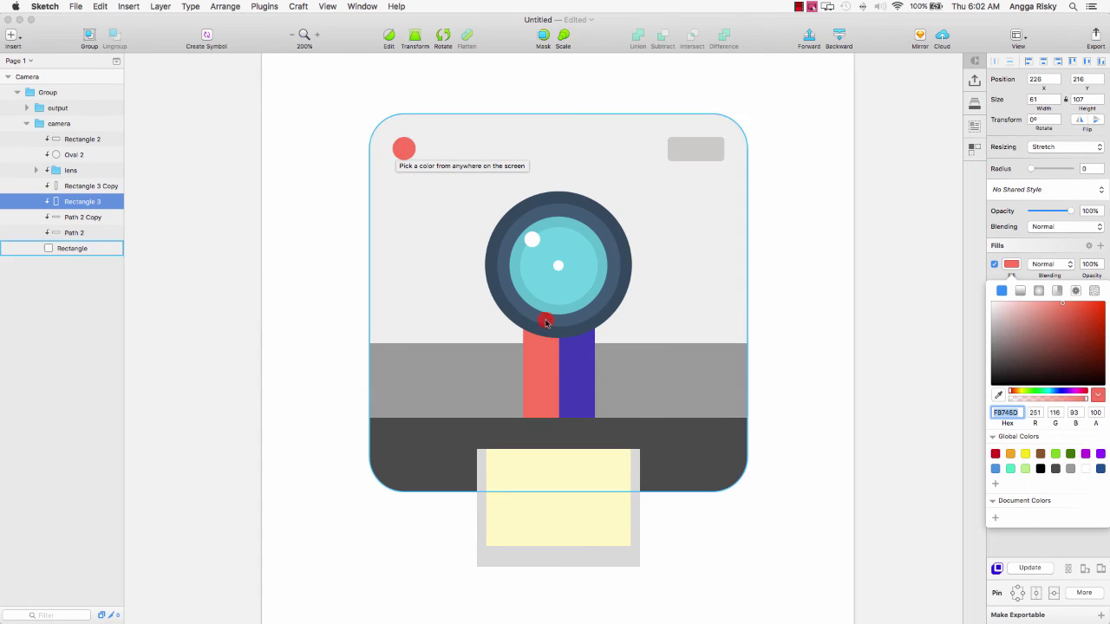
Step: Fill the narrow rectangle over the strip's right half with darker coral D86451, based on the sampled FB745D
click(571, 351)
click(1002, 397)
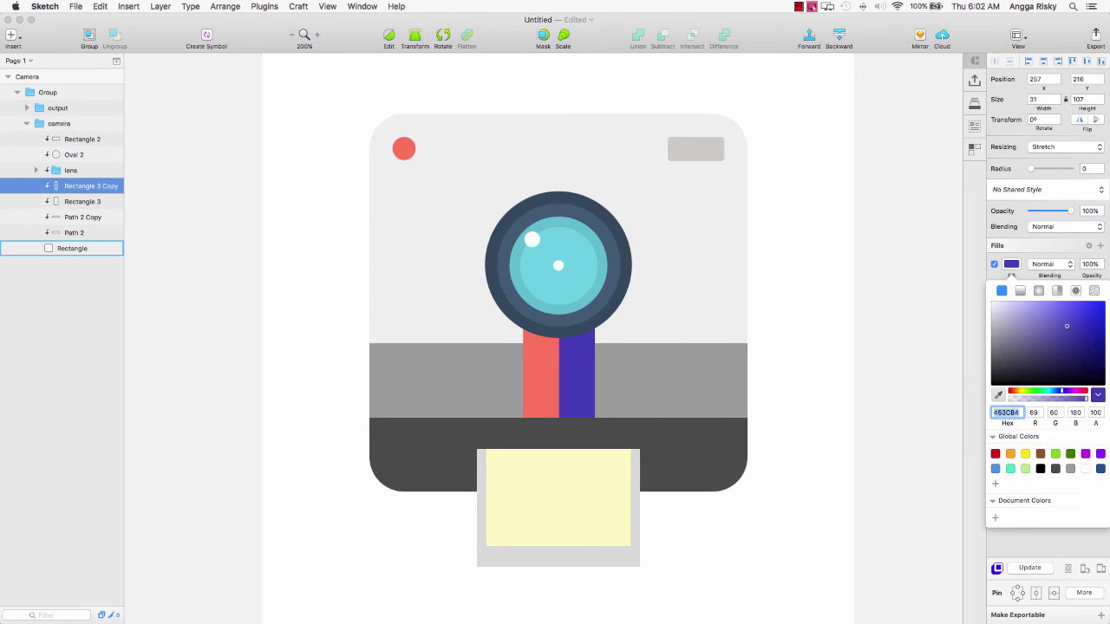
click(404, 150)
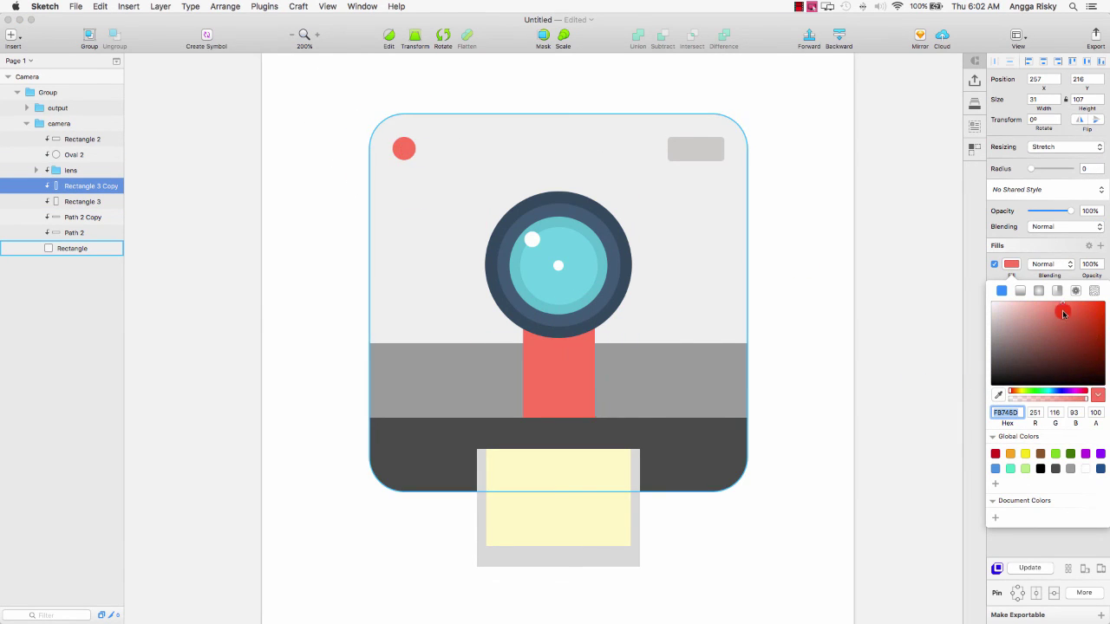
drag(1062, 307, 1062, 316)
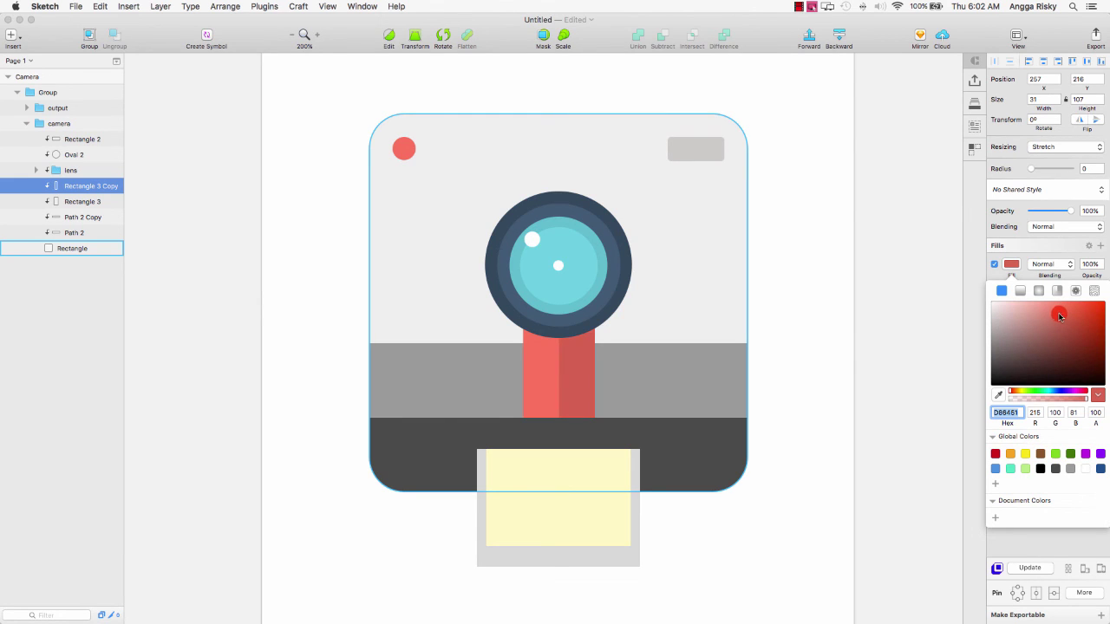
Step: Fill the camera body's upper horizontal band with grey CCCBCA, sampled from the small corner rectangle
click(692, 384)
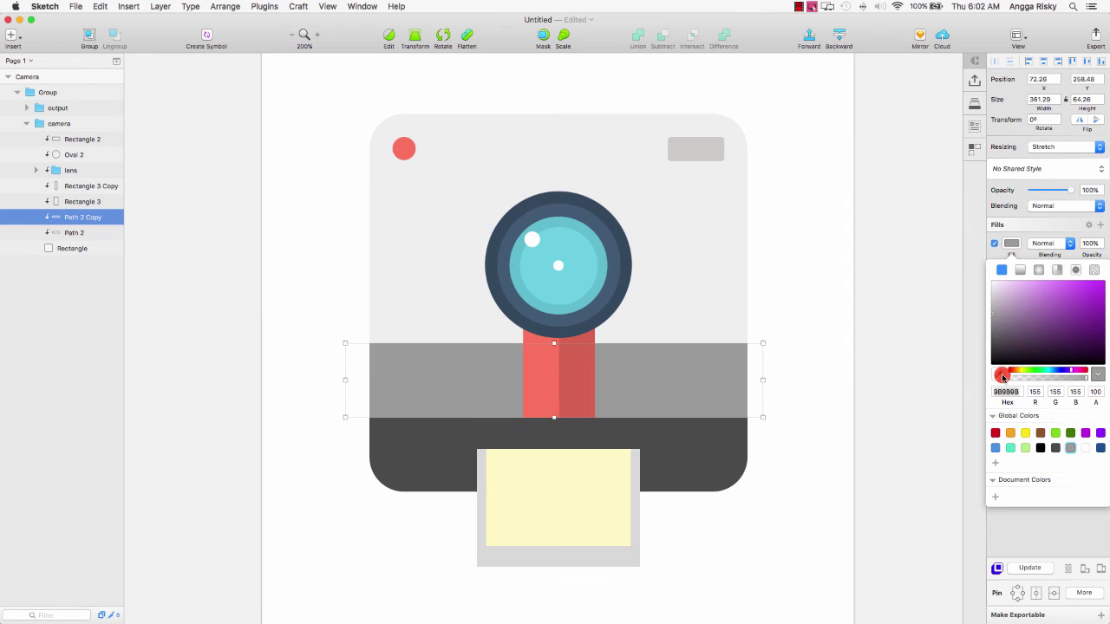
click(1002, 376)
click(685, 155)
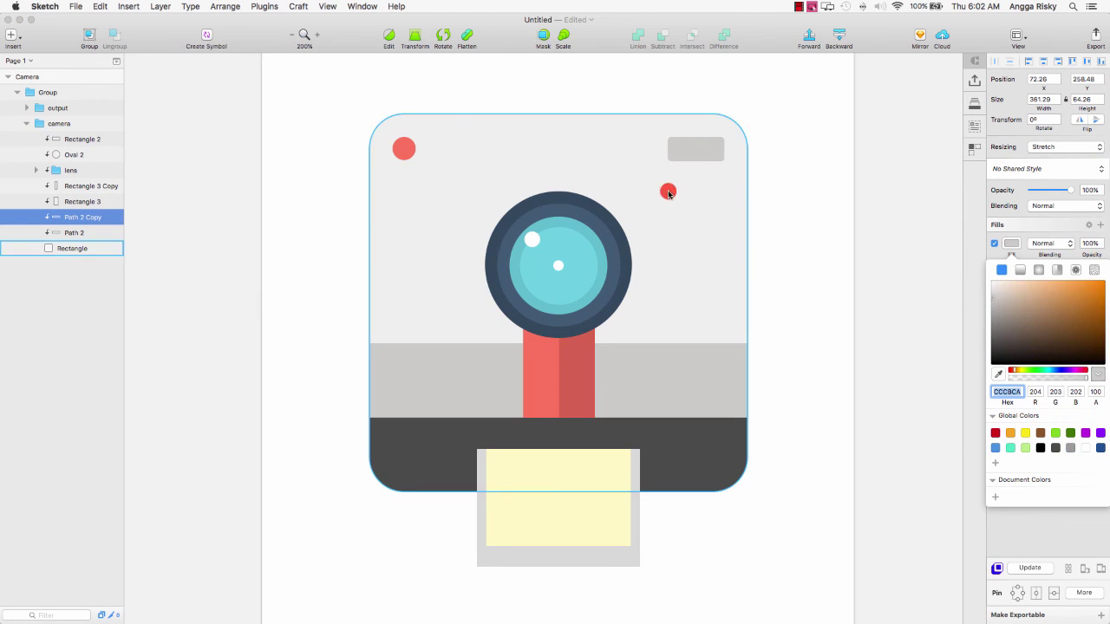
Step: Fill the camera body's lowest band with dark slate blue 34495E, sampled from the outer lens ring
click(706, 443)
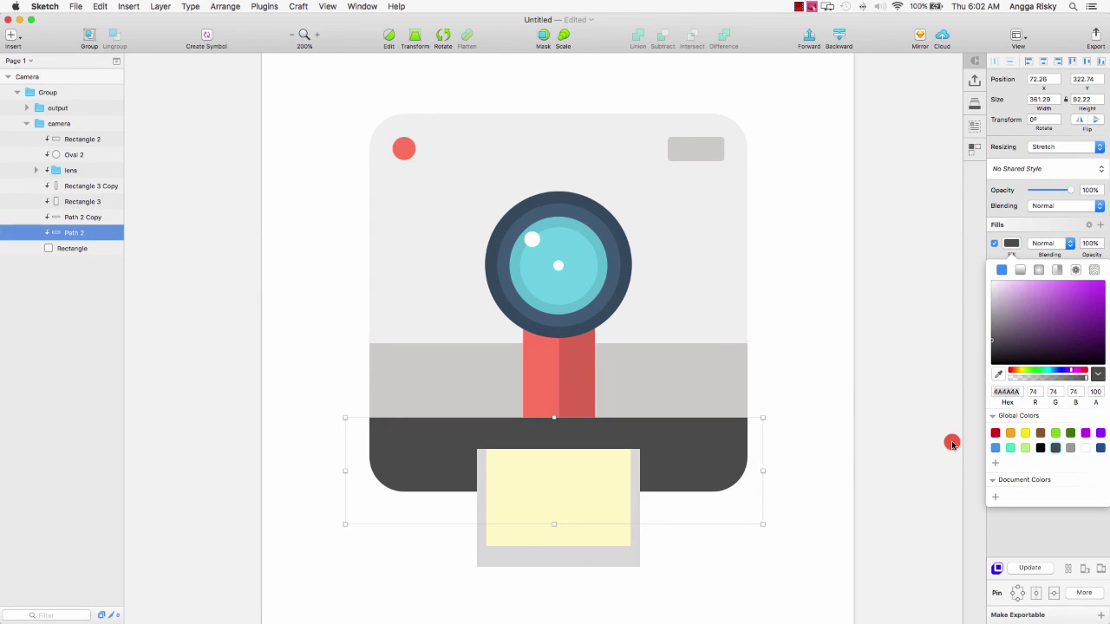
click(999, 374)
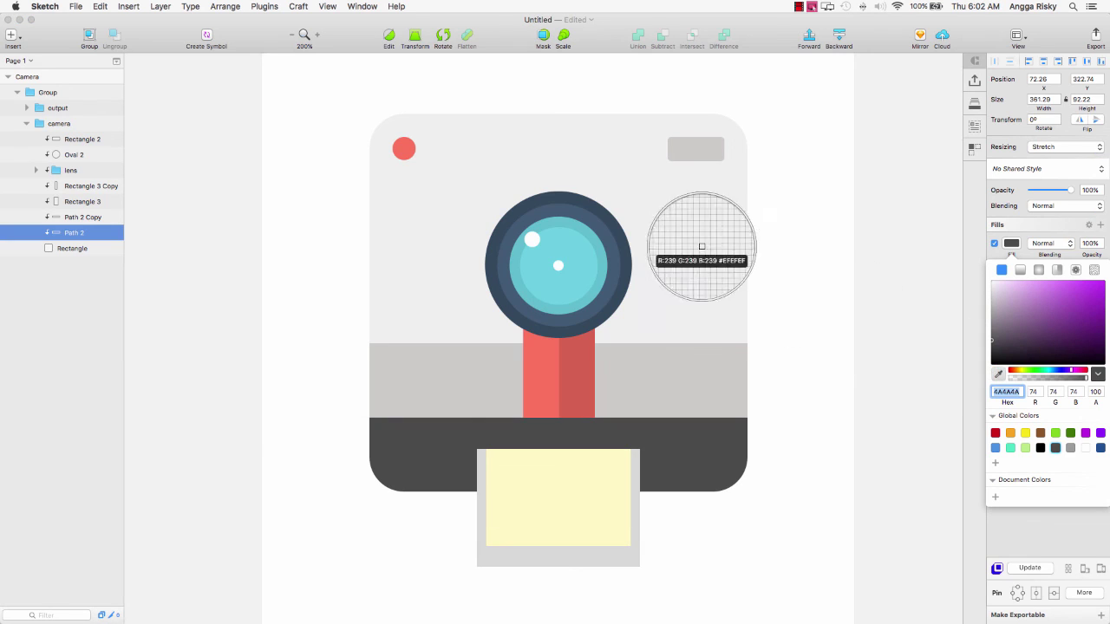
click(575, 198)
Step: Fill the ejected photo's outer frame with light grey EFEFEF, sampled from the camera body
scroll(697, 343, down, 5)
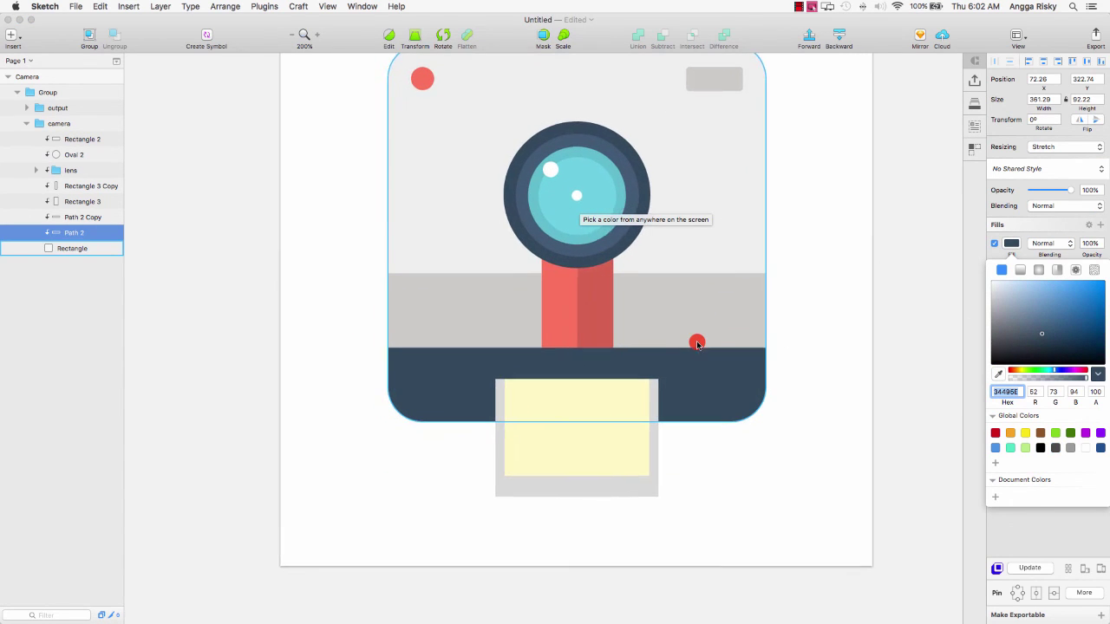
click(610, 482)
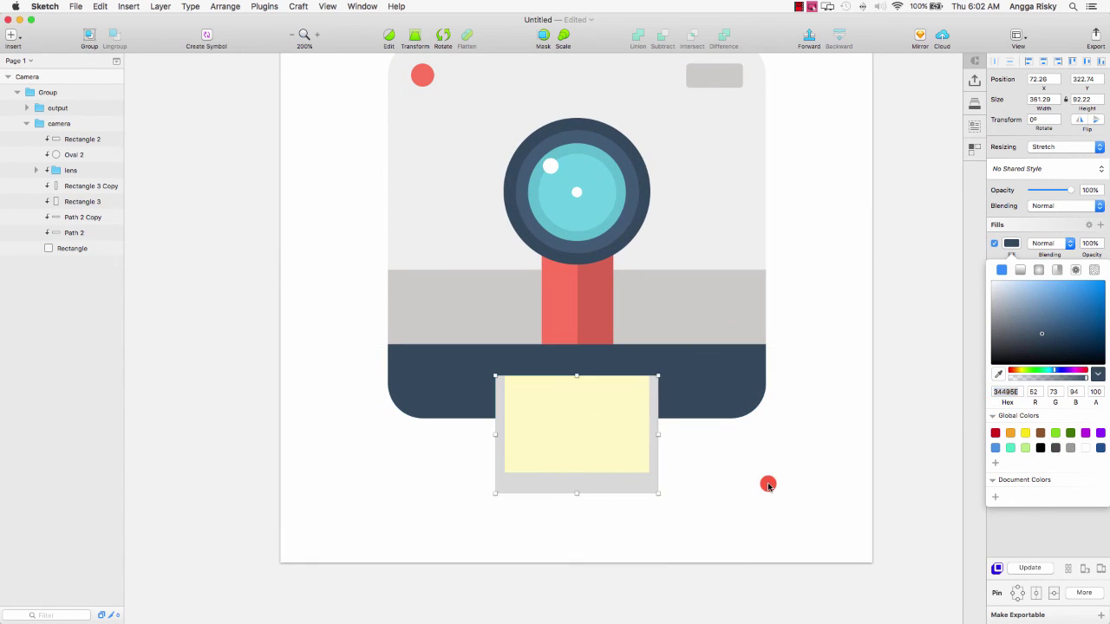
click(1001, 395)
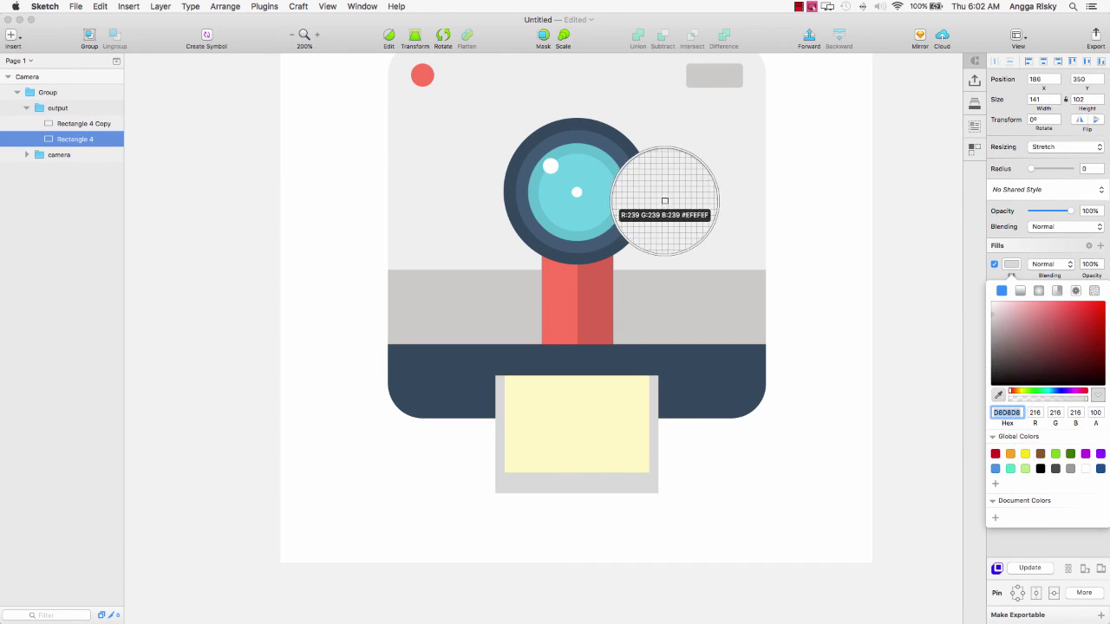
click(686, 193)
Step: Fill the ejected photo's inner rectangle with light orange by sampling coral FB745D and shifting its hue
click(599, 422)
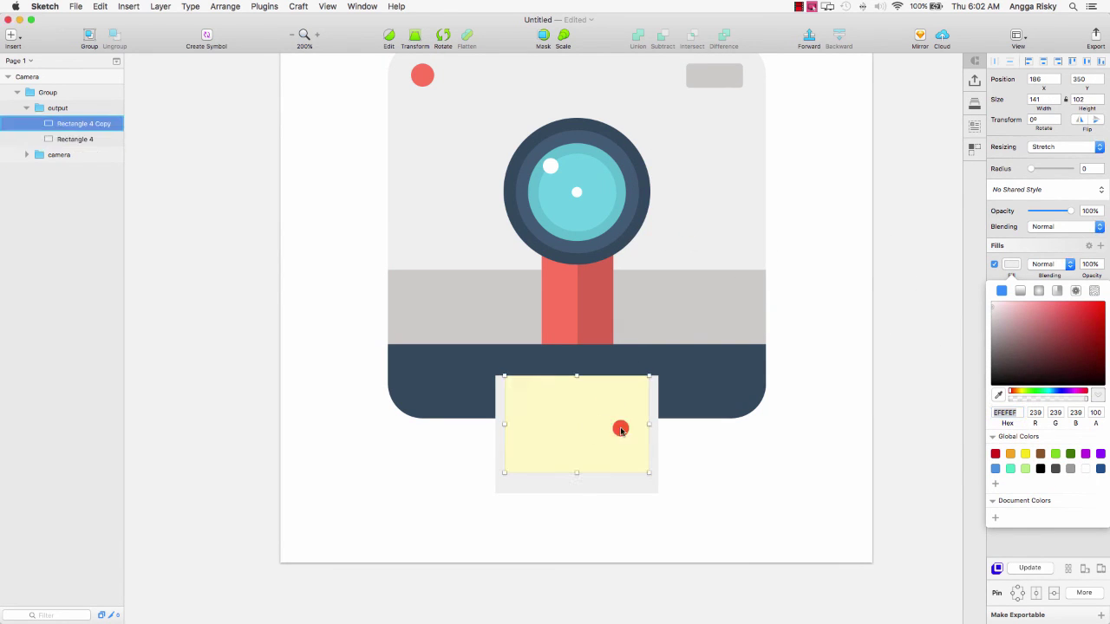
click(999, 394)
click(565, 305)
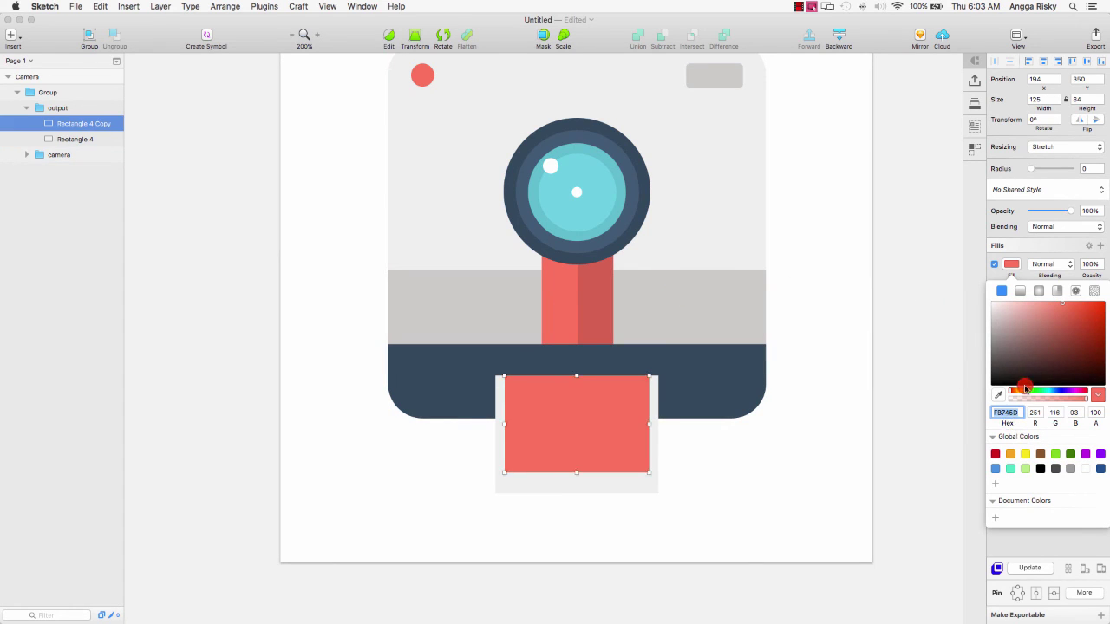
drag(1019, 393, 1016, 394)
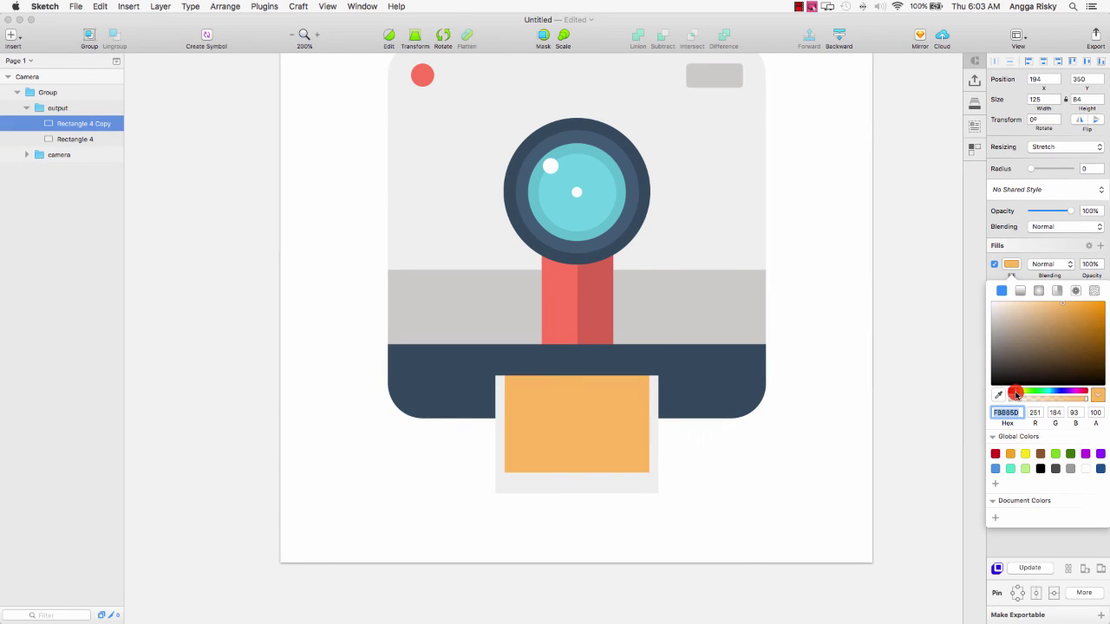
click(899, 354)
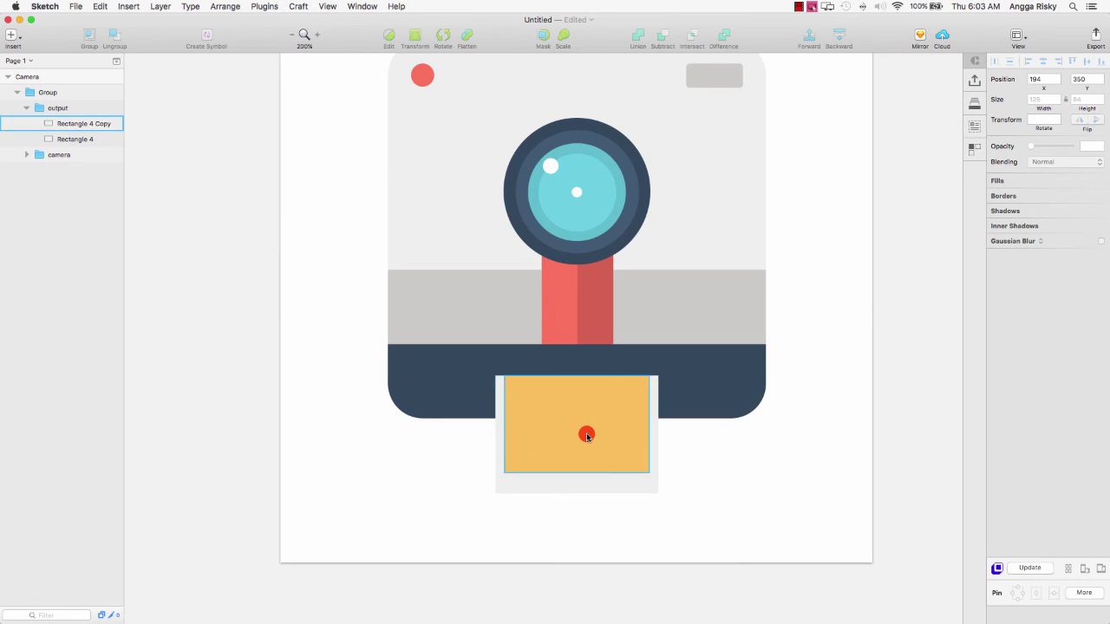
Step: Enable the Camera artboard's background colour and set it to the preset orange (RGB 245, 166, 35)
scroll(607, 436, up, 3)
key(super+minus)
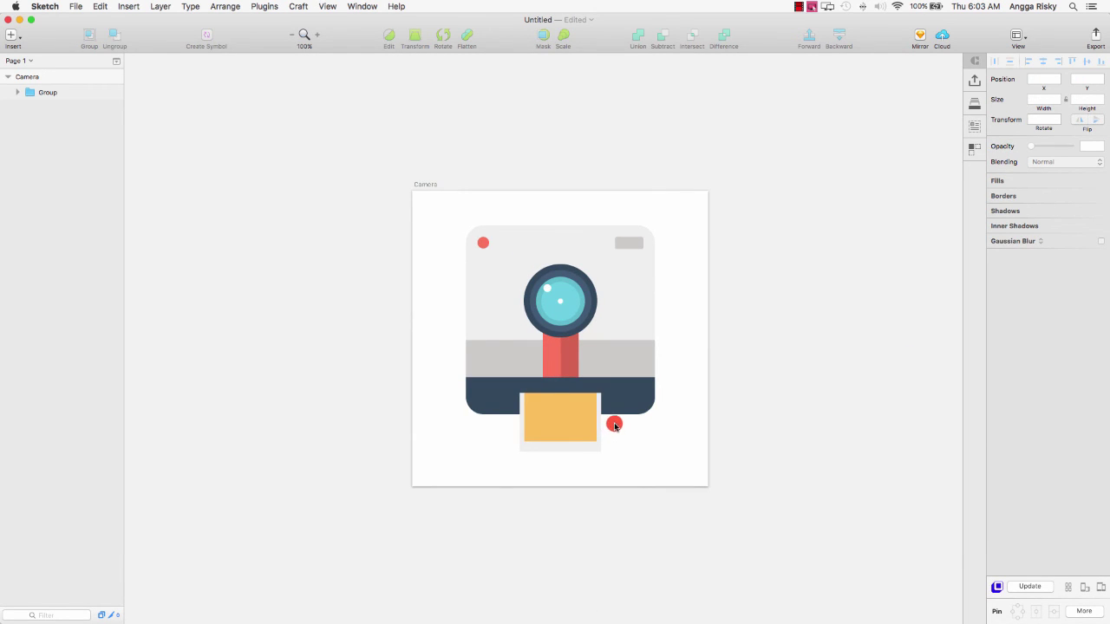
click(44, 92)
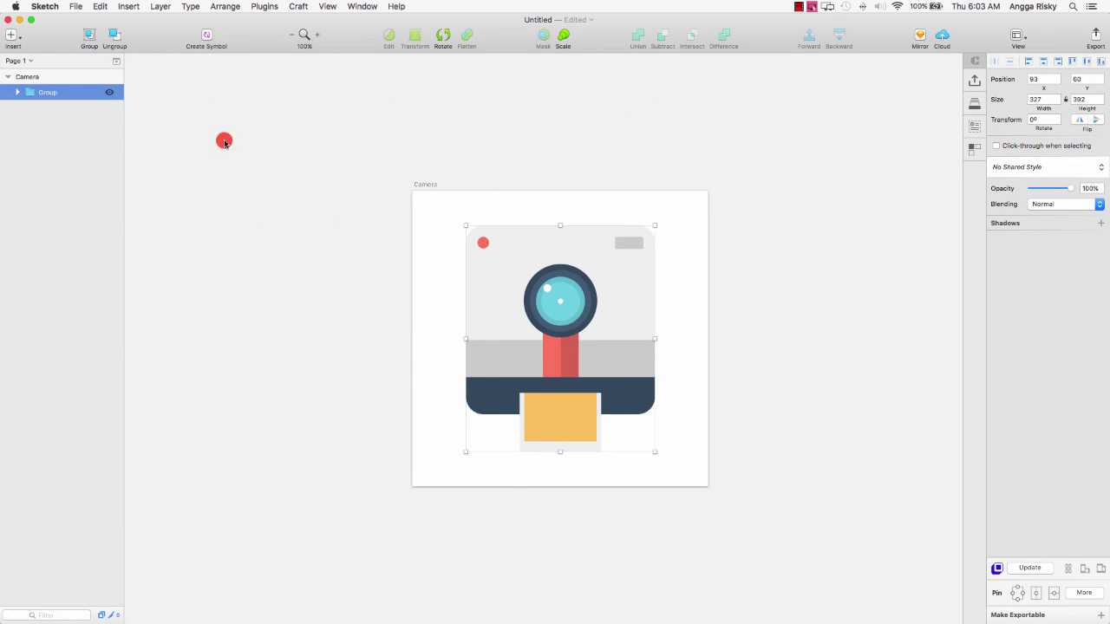
click(57, 76)
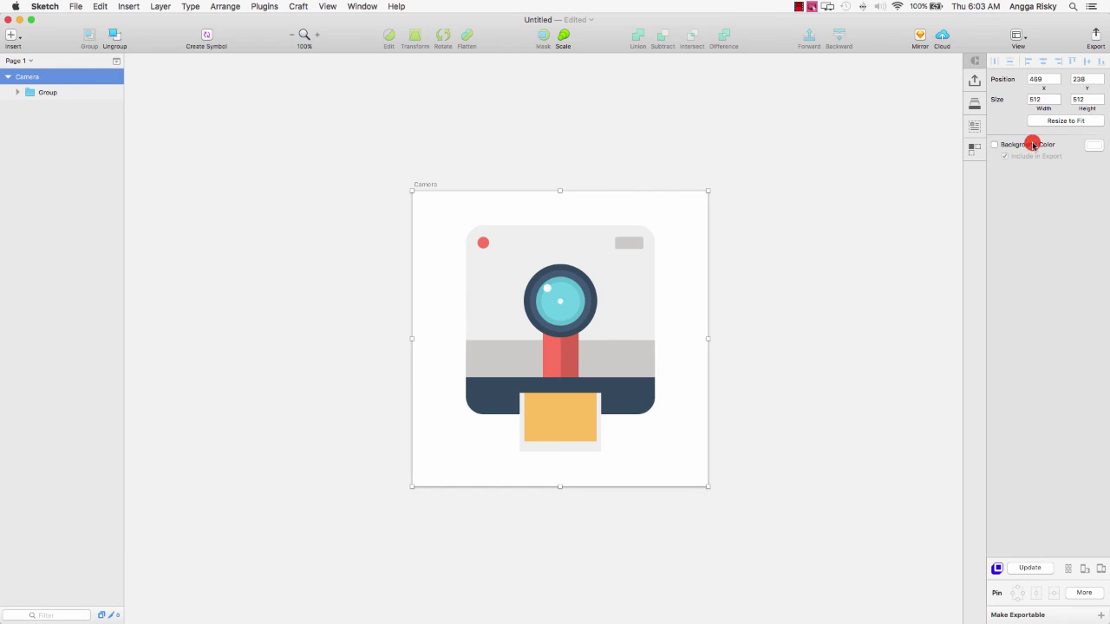
click(1032, 145)
click(1093, 145)
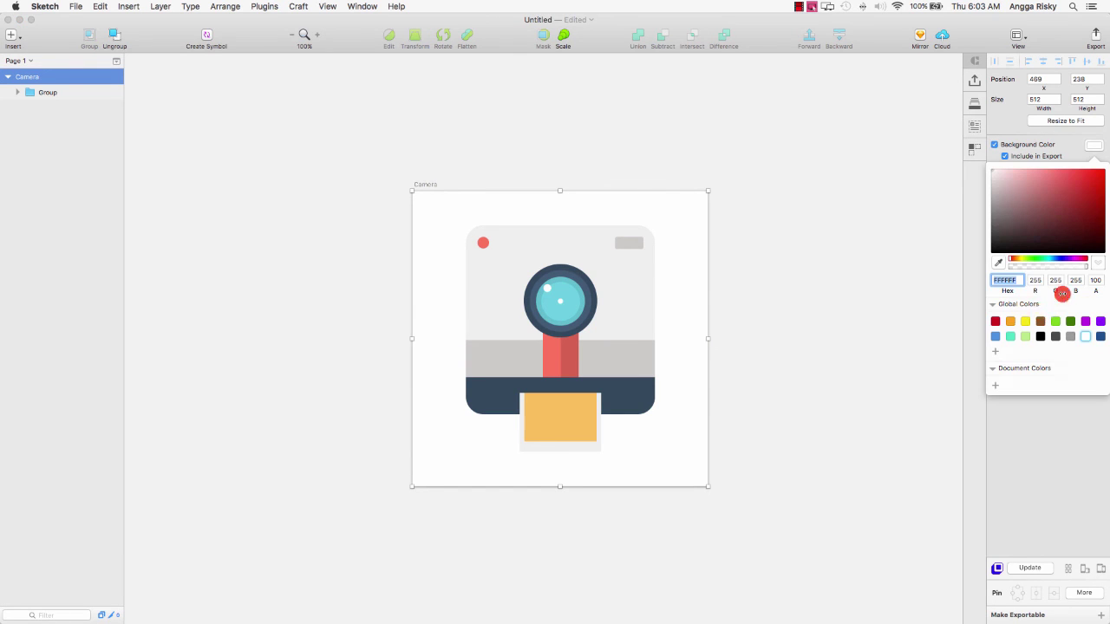
click(1013, 321)
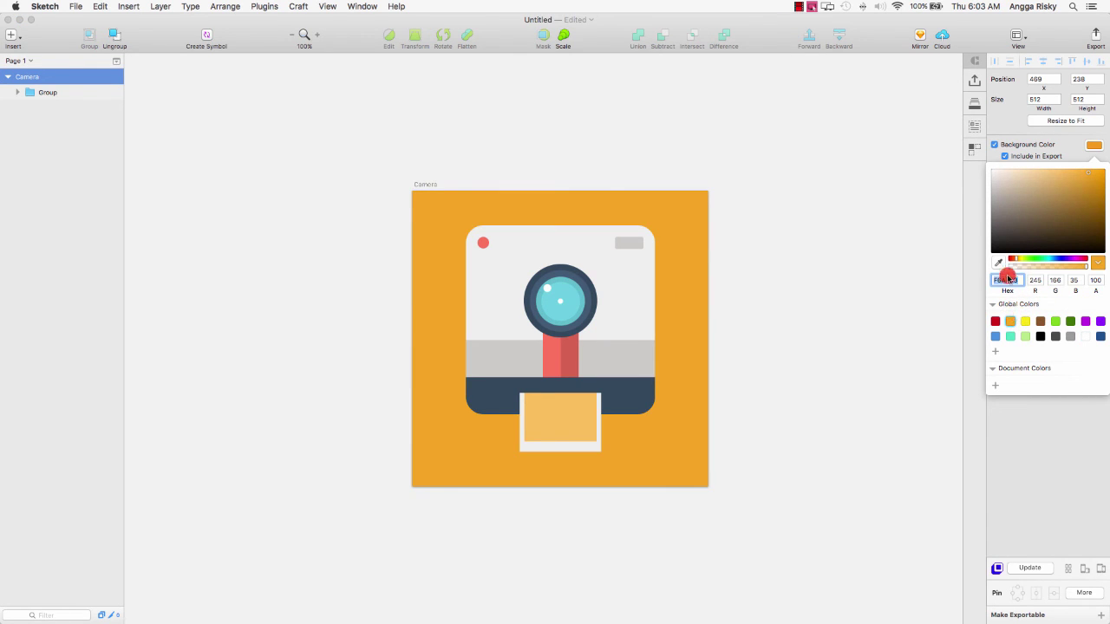
click(867, 224)
scroll(866, 225, left, 3)
scroll(867, 225, down, 2)
scroll(867, 225, left, 1)
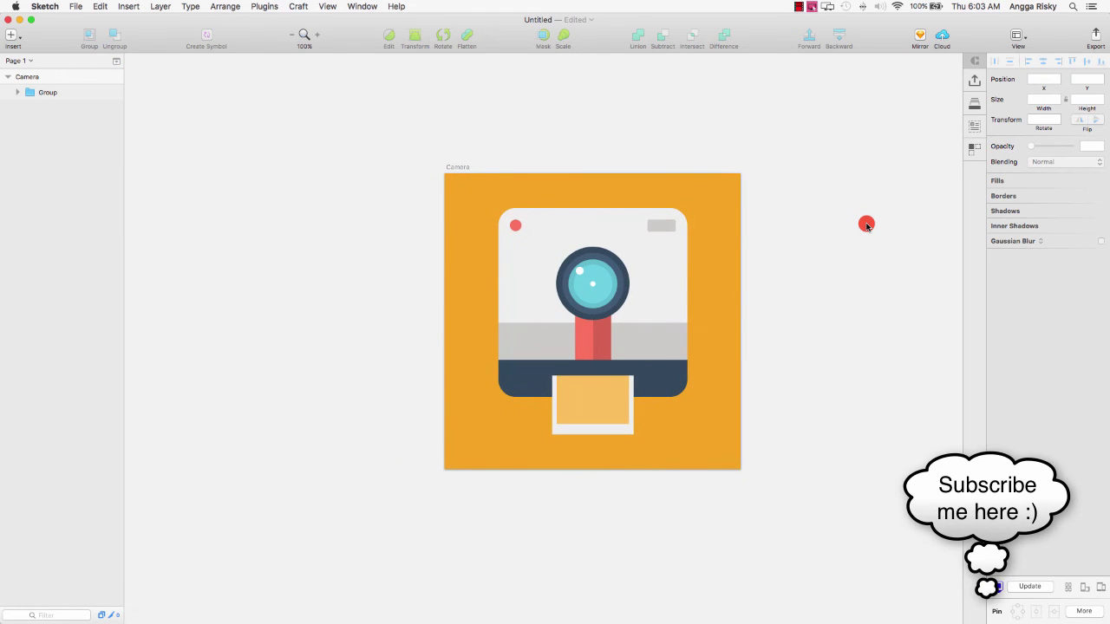
scroll(866, 224, down, 1)
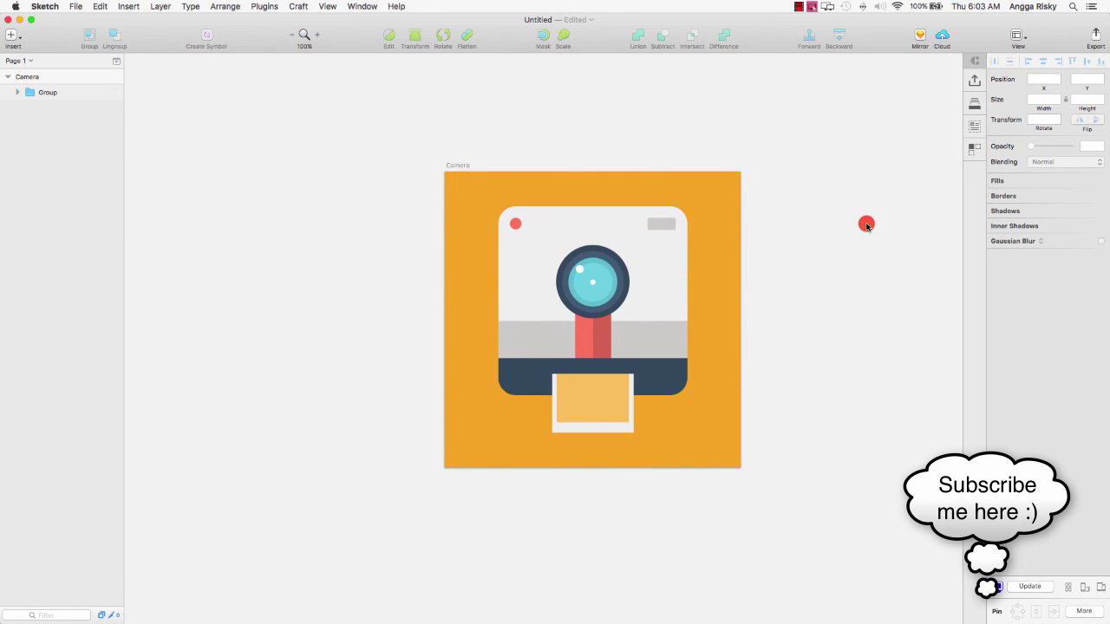